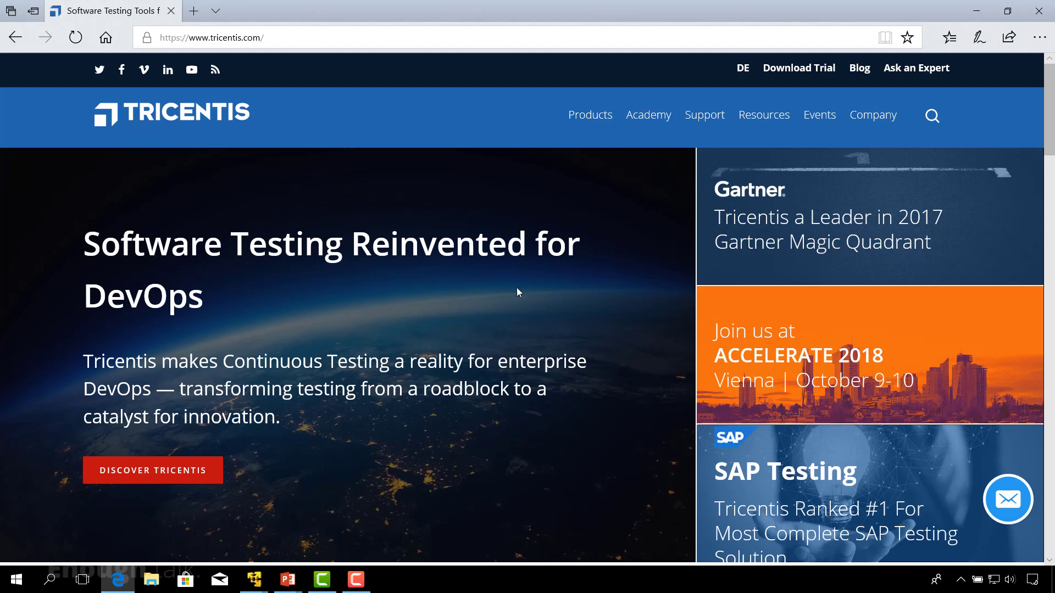
Step: Open the Tricentis support portal from the website and go to its Downloads page
mouse_move(708, 123)
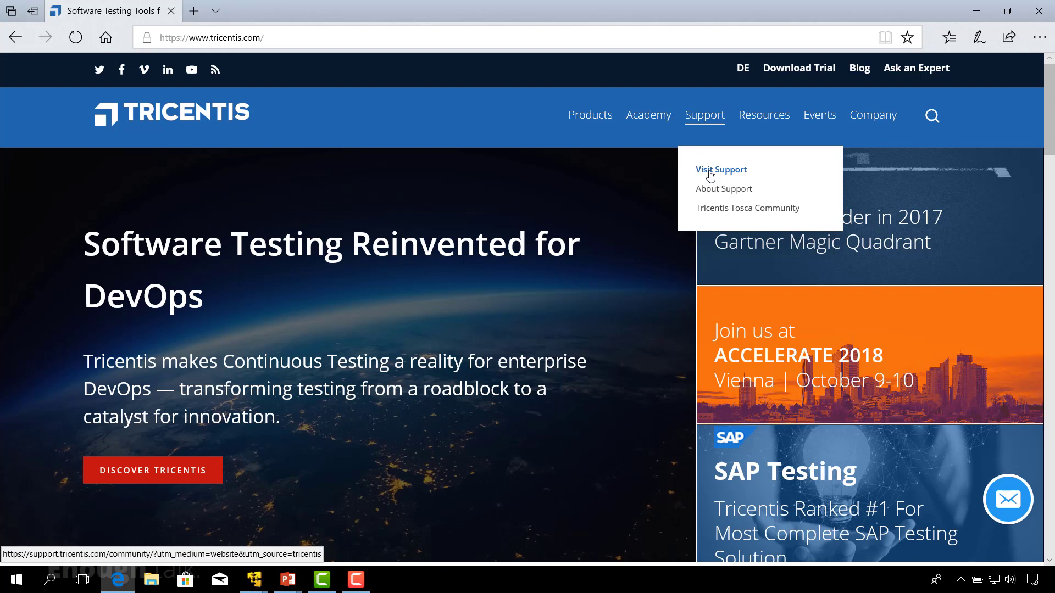
mouse_move(671, 135)
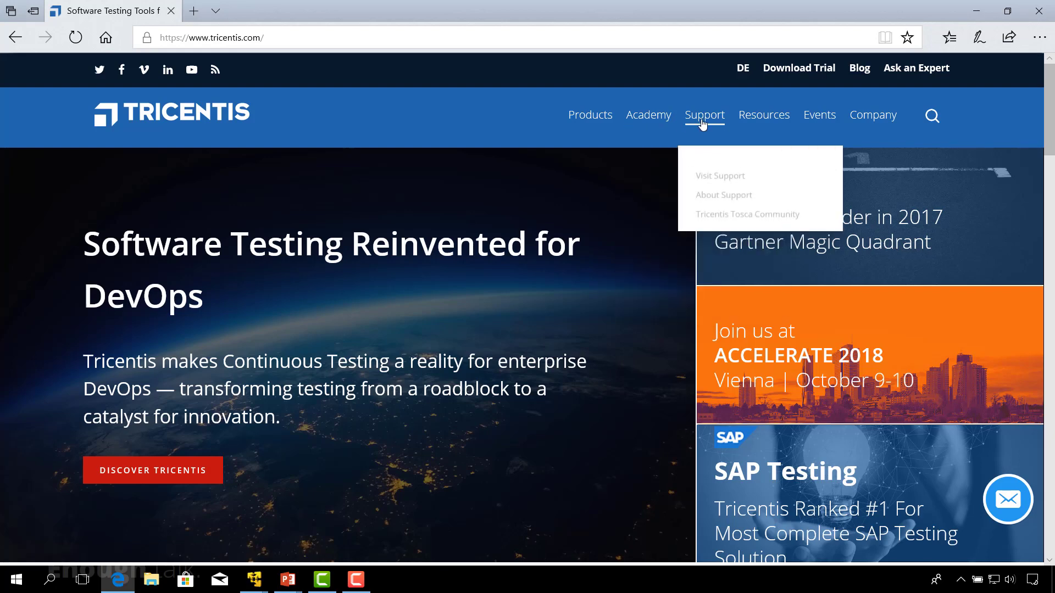
click(722, 174)
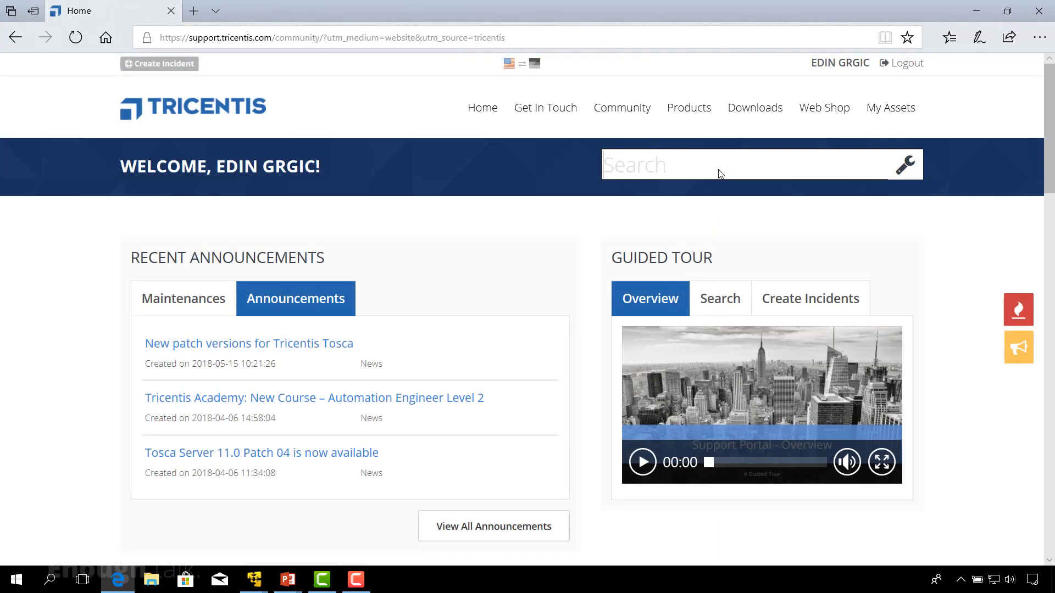
mouse_move(802, 90)
mouse_move(850, 90)
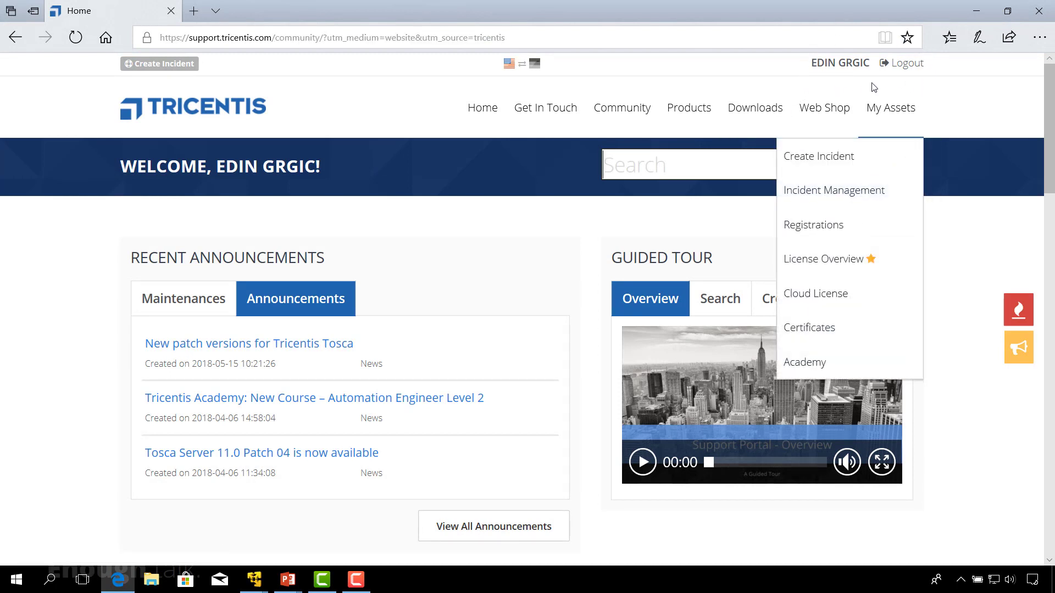
click(749, 112)
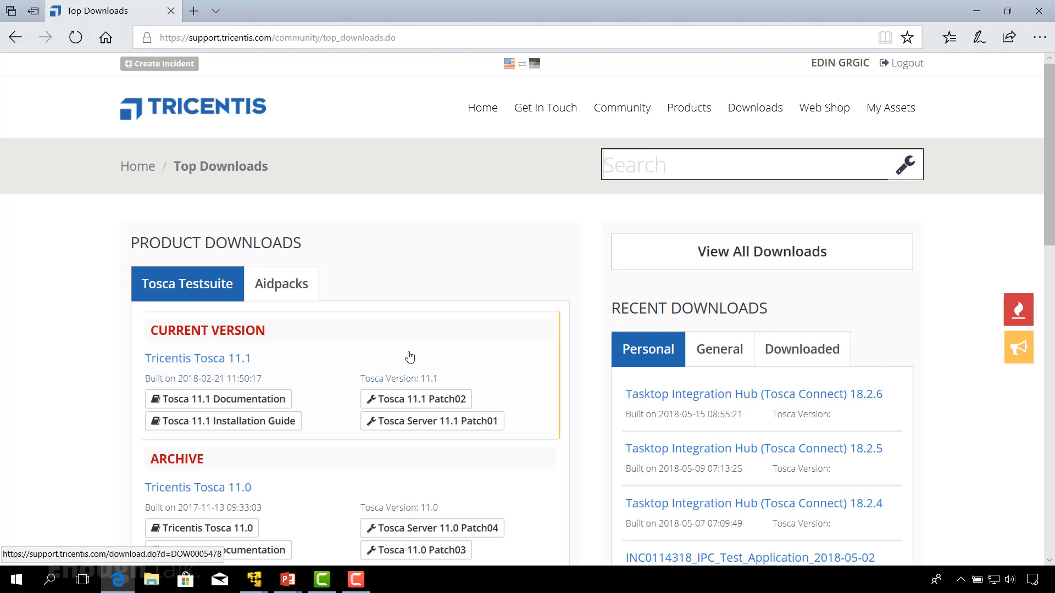
Step: Start the Tricentis Tosca 11.1 download, cancel it, and browse the list of all available downloads
click(398, 383)
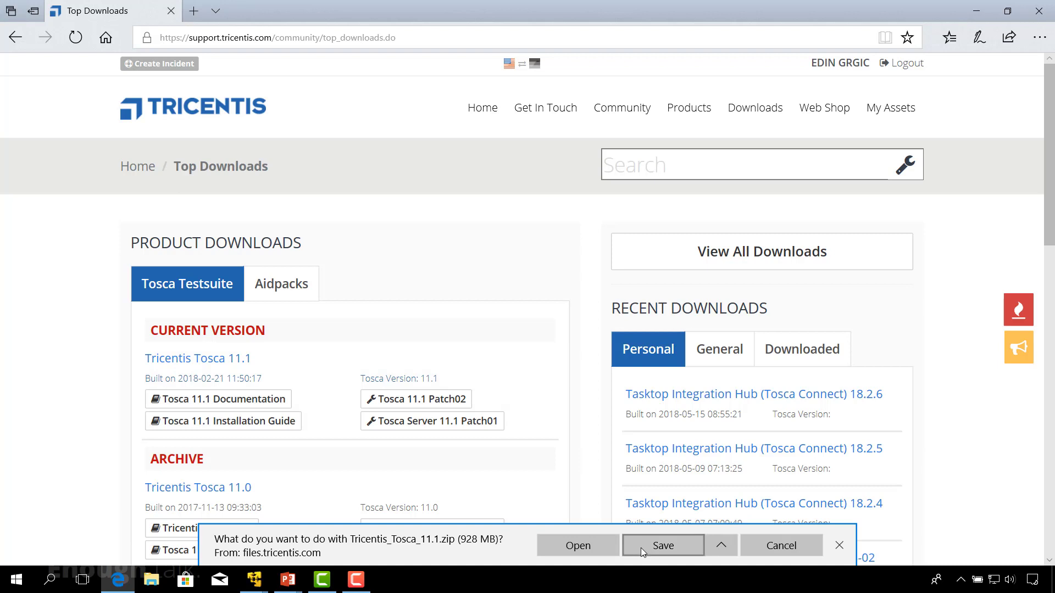
click(773, 547)
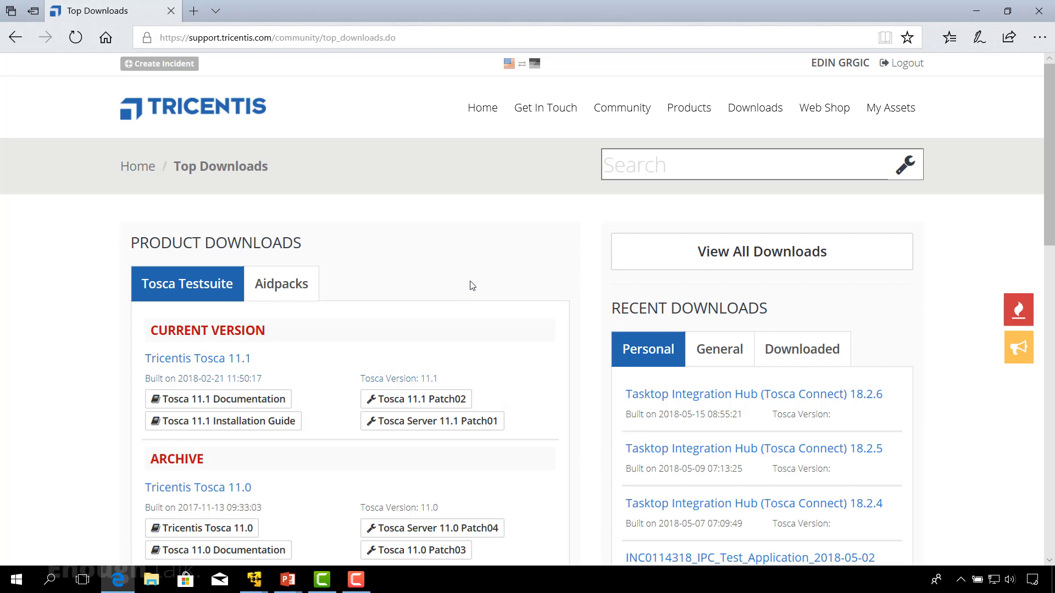
click(743, 258)
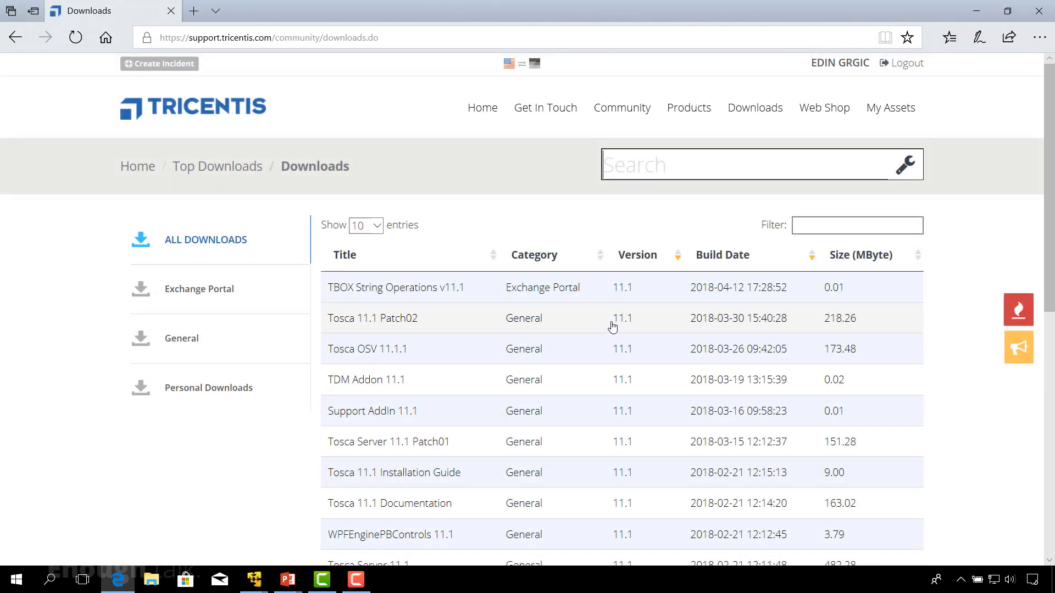
scroll(613, 326, down, 3)
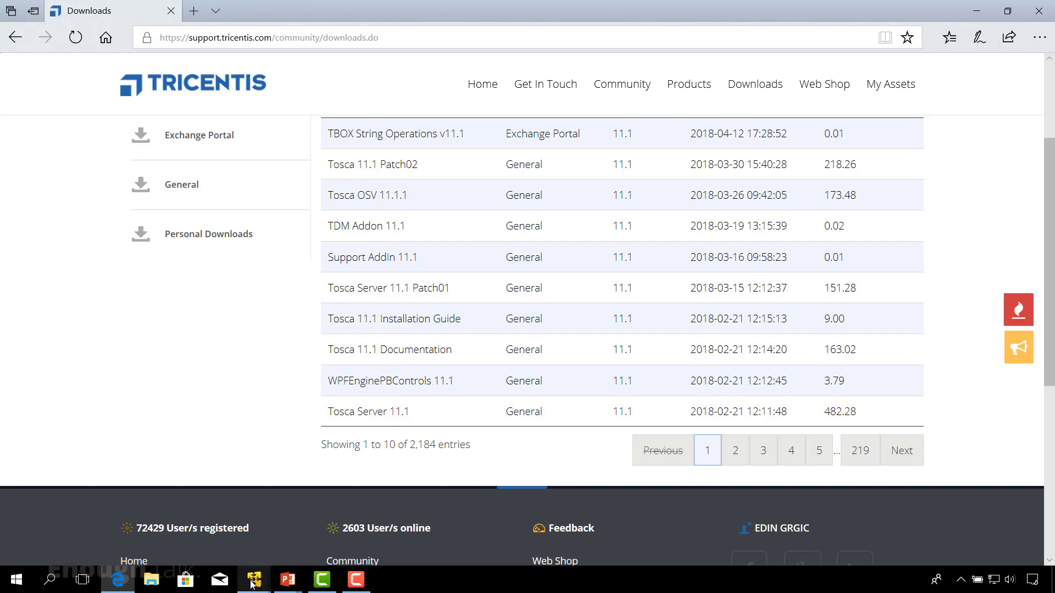
Step: Switch to the Windows Server x64 2016 virtual machine and run ToscaServer11.1 from the Tosca_Server_11.1 folder as administrator
mouse_move(252, 581)
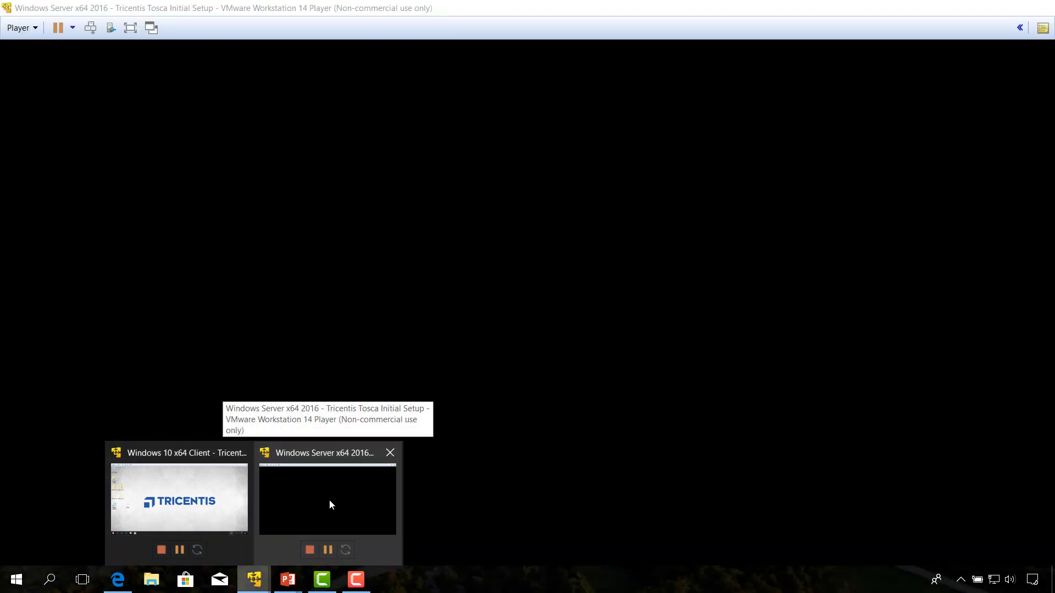
click(329, 504)
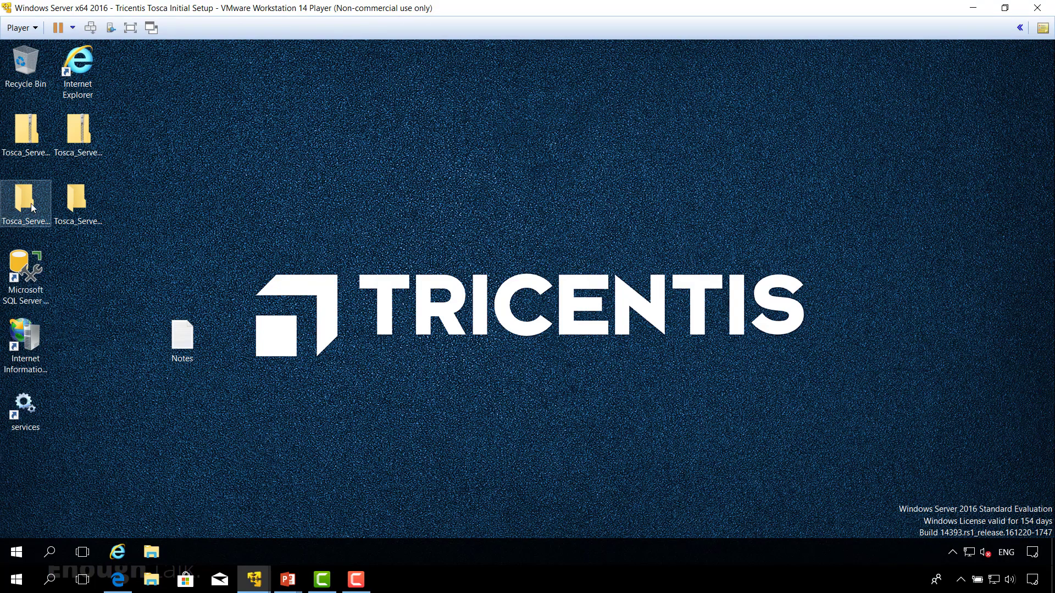
click(37, 144)
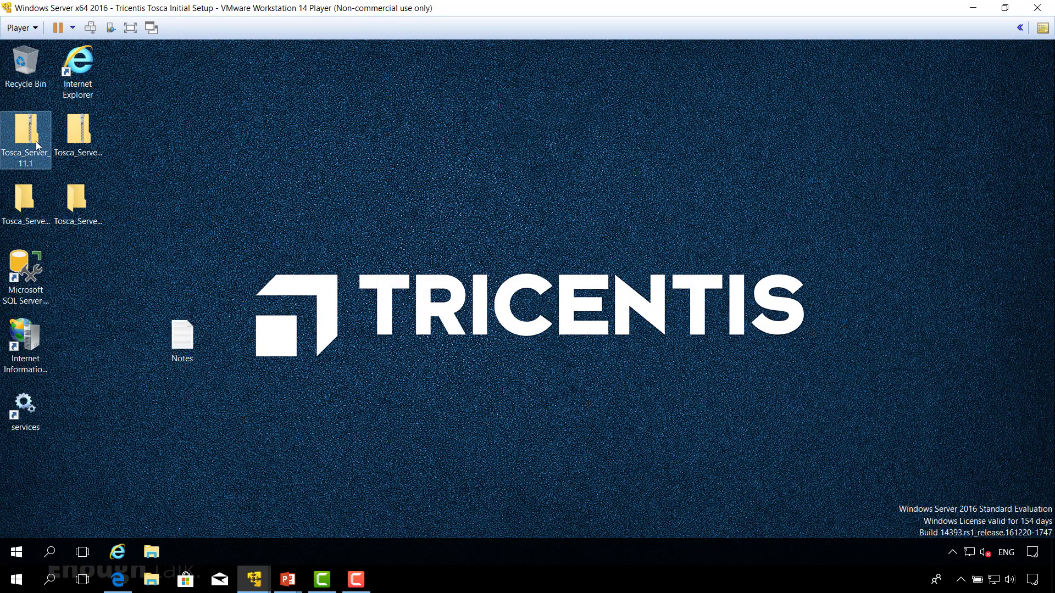
double_click(23, 203)
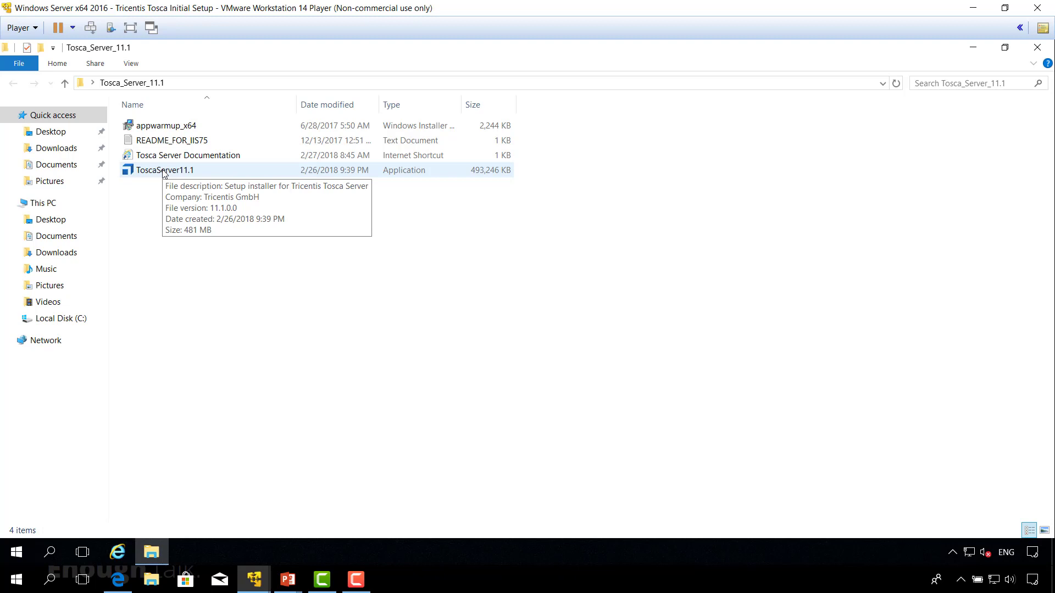
right_click(163, 172)
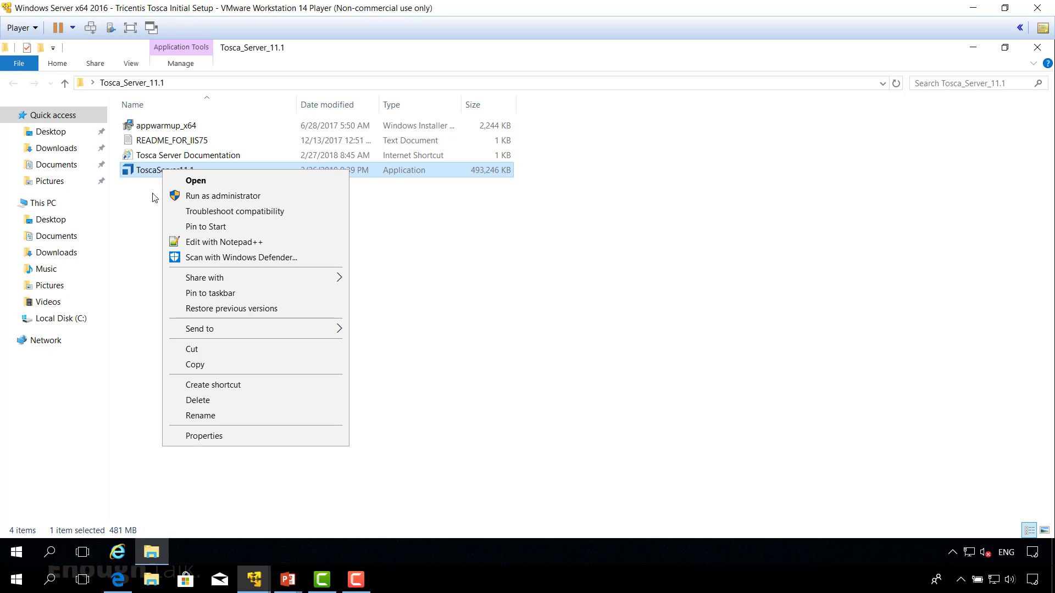
click(198, 200)
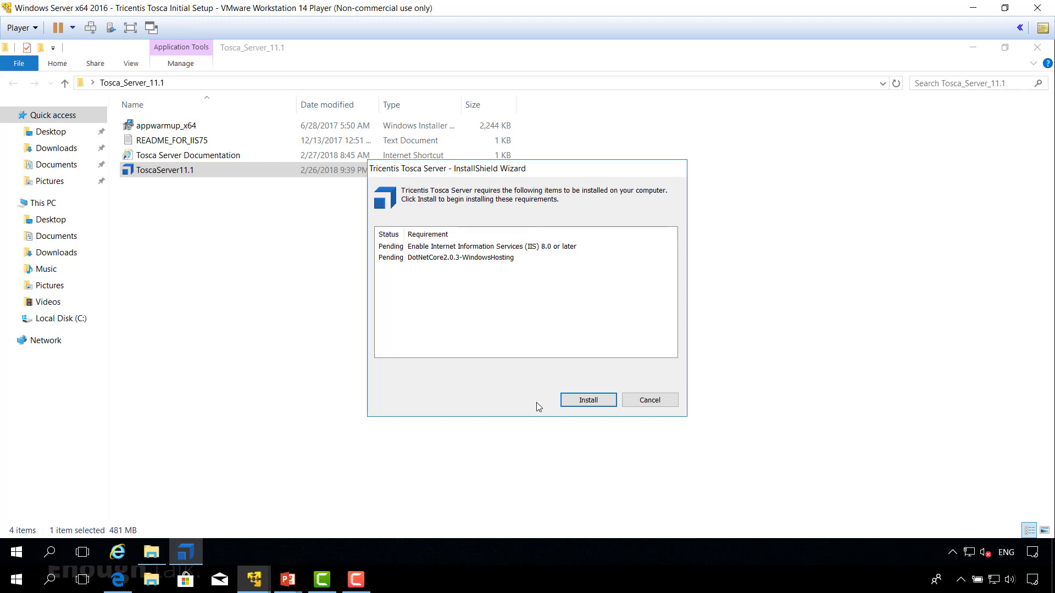
Step: Install the required prerequisites for Tricentis Tosca Server and accept the terms in the license agreement
click(589, 401)
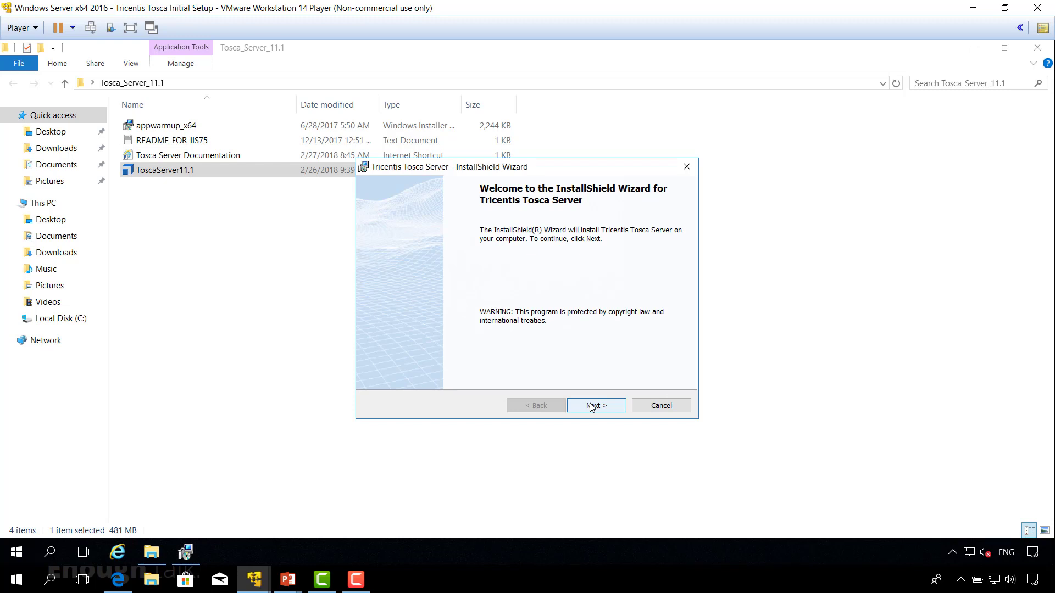
click(592, 407)
click(602, 411)
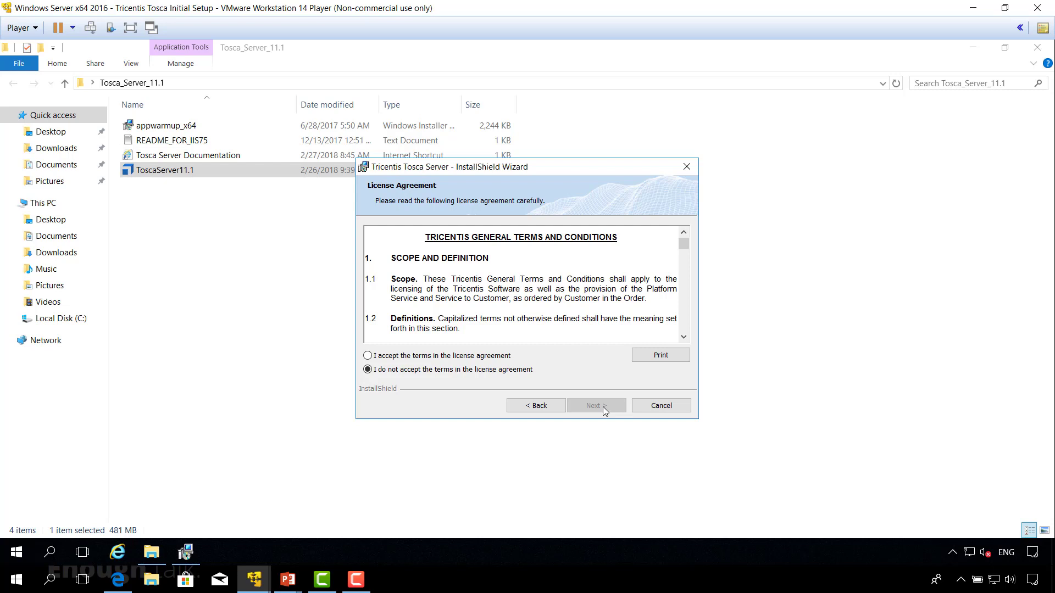
click(367, 356)
click(606, 410)
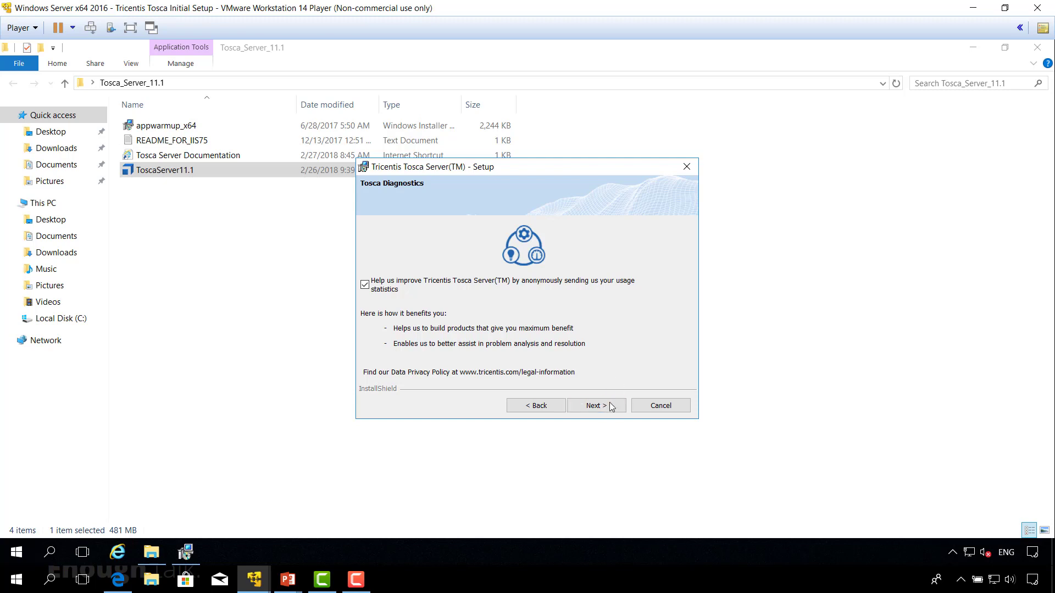
Step: Keep sending anonymous usage statistics enabled and accept the default destination folder for Tosca Server
click(604, 409)
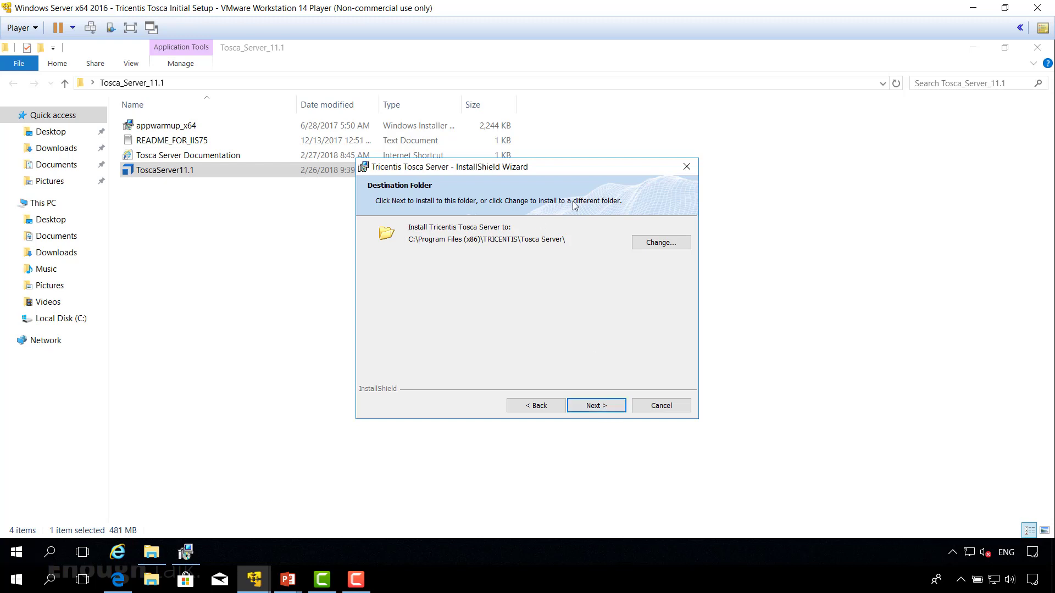
click(650, 246)
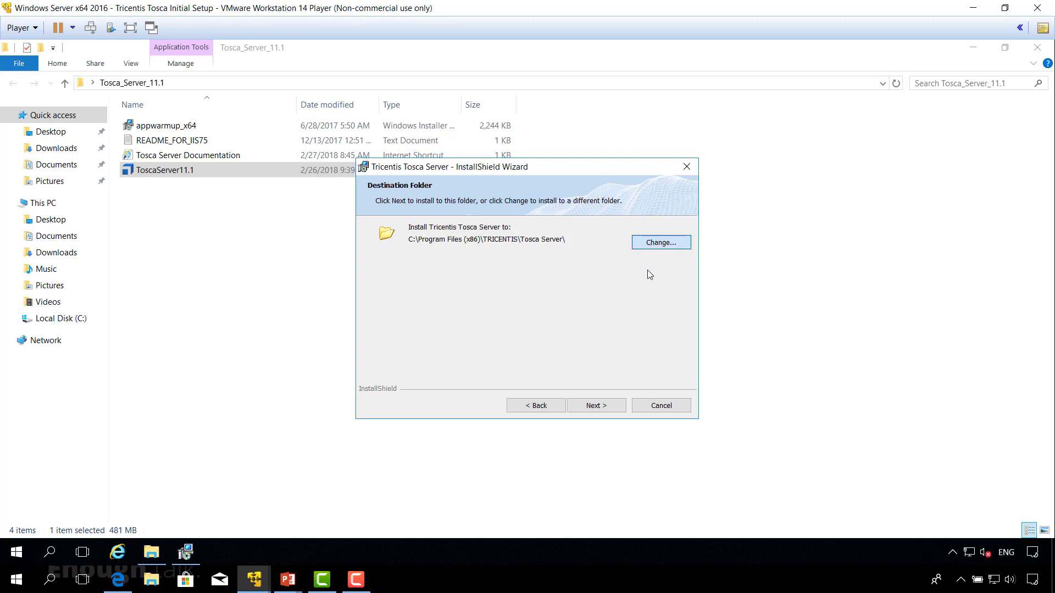
click(653, 411)
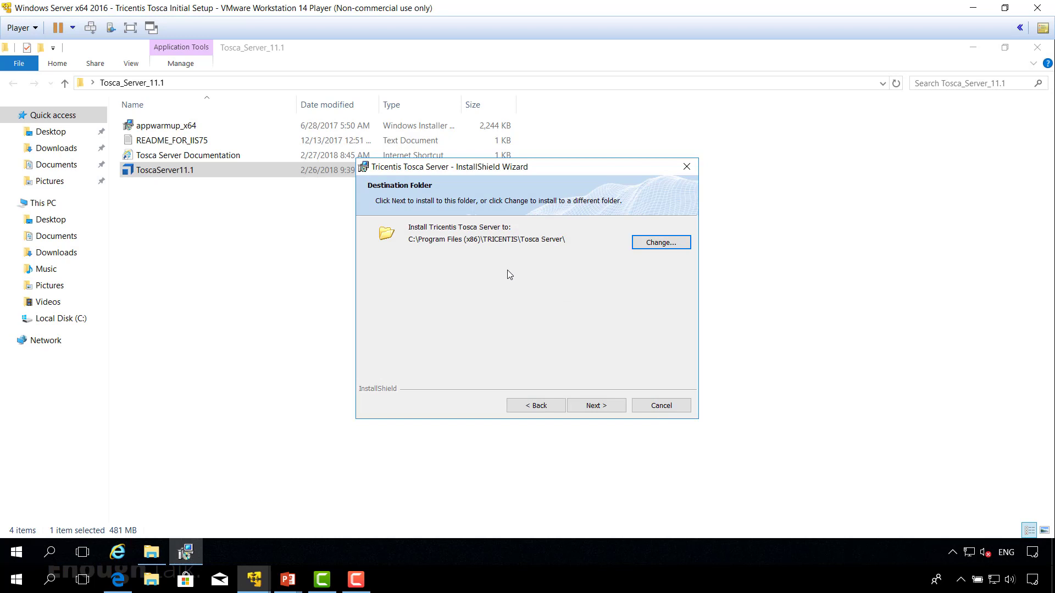
click(606, 408)
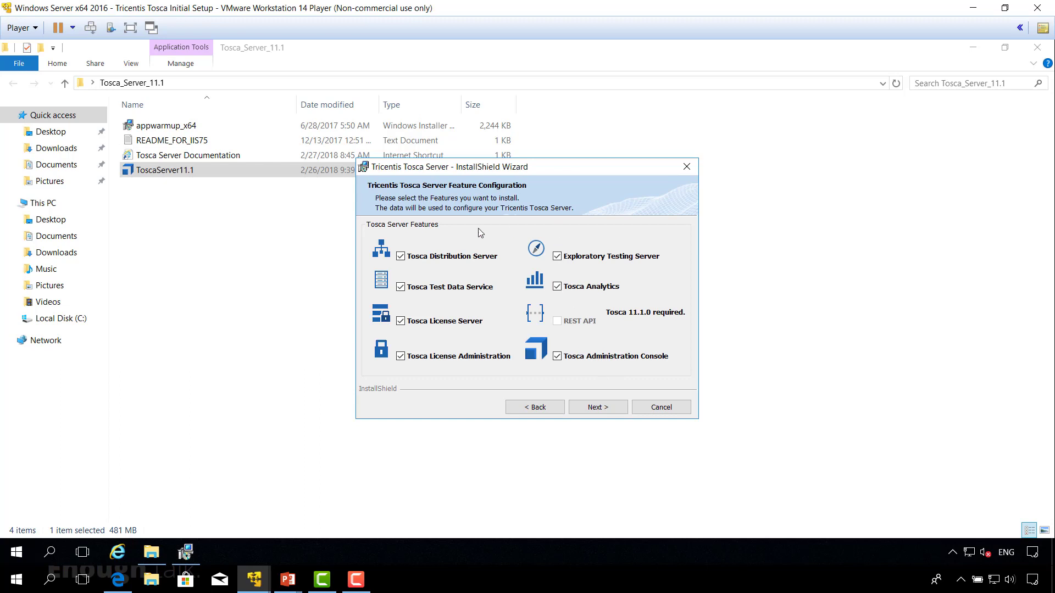
Step: Exclude Tosca Distribution Server, Exploratory Testing Server, Tosca Analytics and Tosca Administration Console from the features to install
click(400, 256)
click(557, 257)
click(557, 286)
click(559, 356)
click(608, 408)
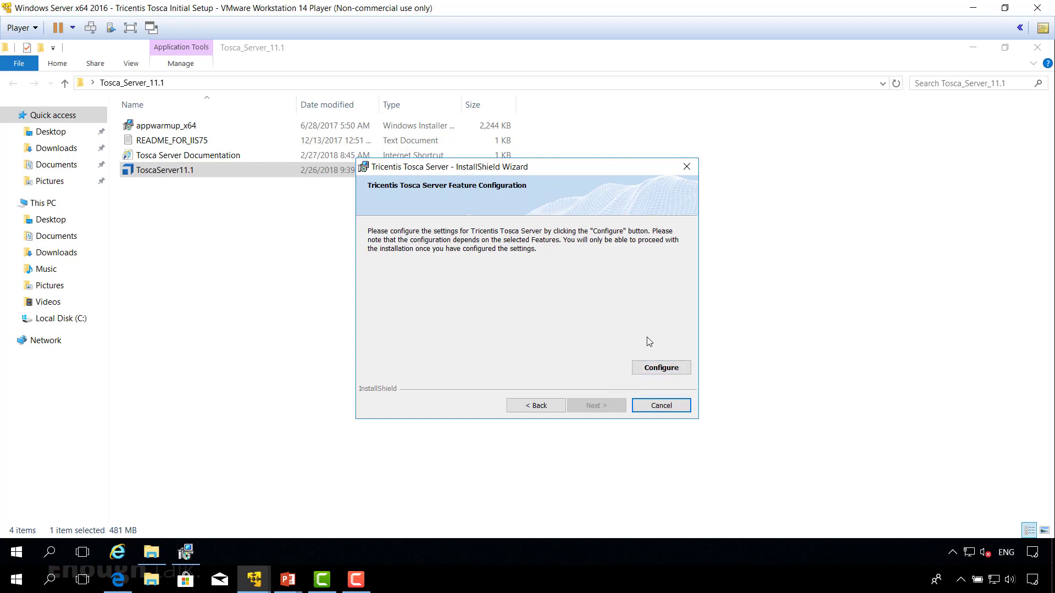
Step: Configure Tosca Server, keeping the shared HTTP settings on port 80, and enter the license server username Tosca and its password
click(654, 367)
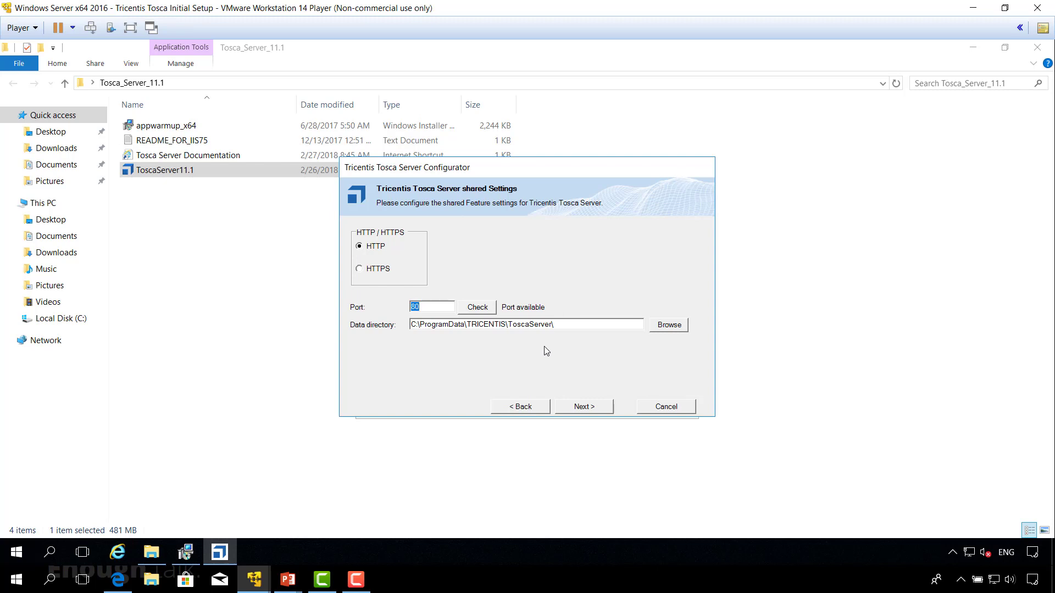
click(584, 407)
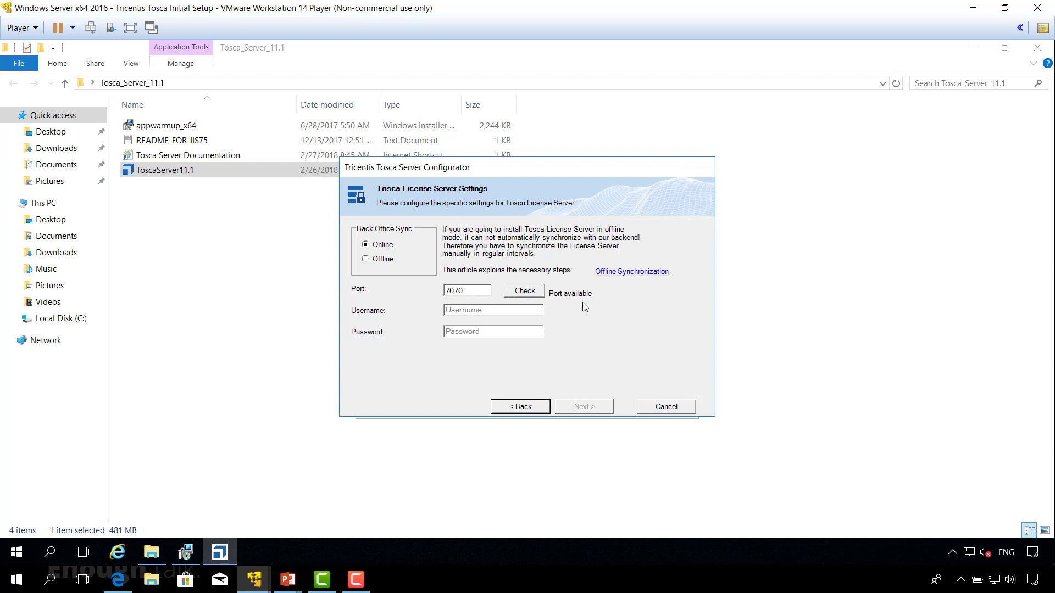
click(460, 311)
text(Tosca)
click(491, 330)
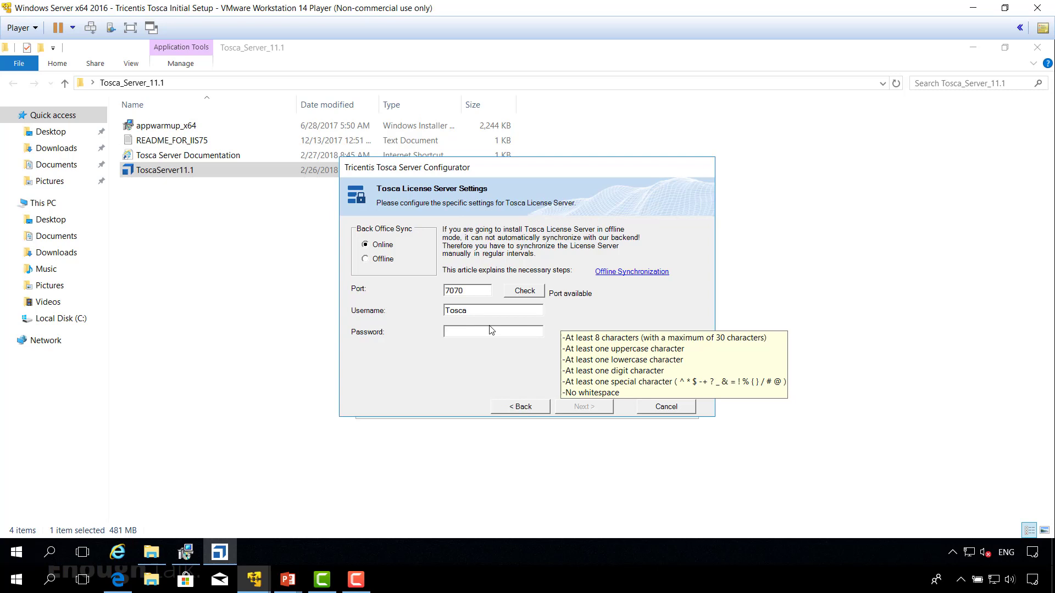
text(Tosca_InitialSetup1234!)
click(584, 410)
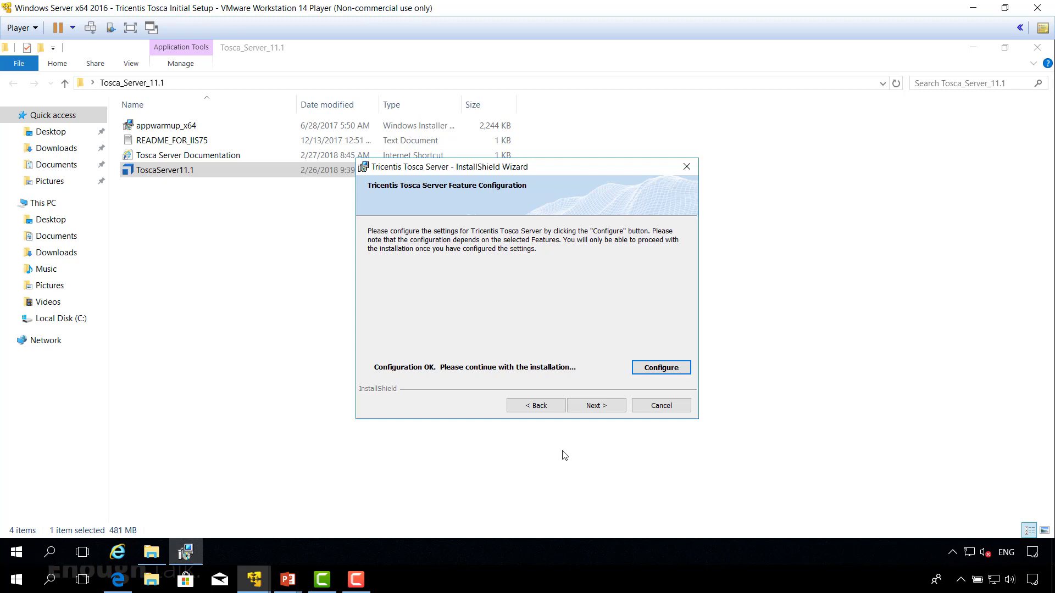
Step: Proceed past the settings summary and start the Tricentis Tosca Server installation
click(595, 410)
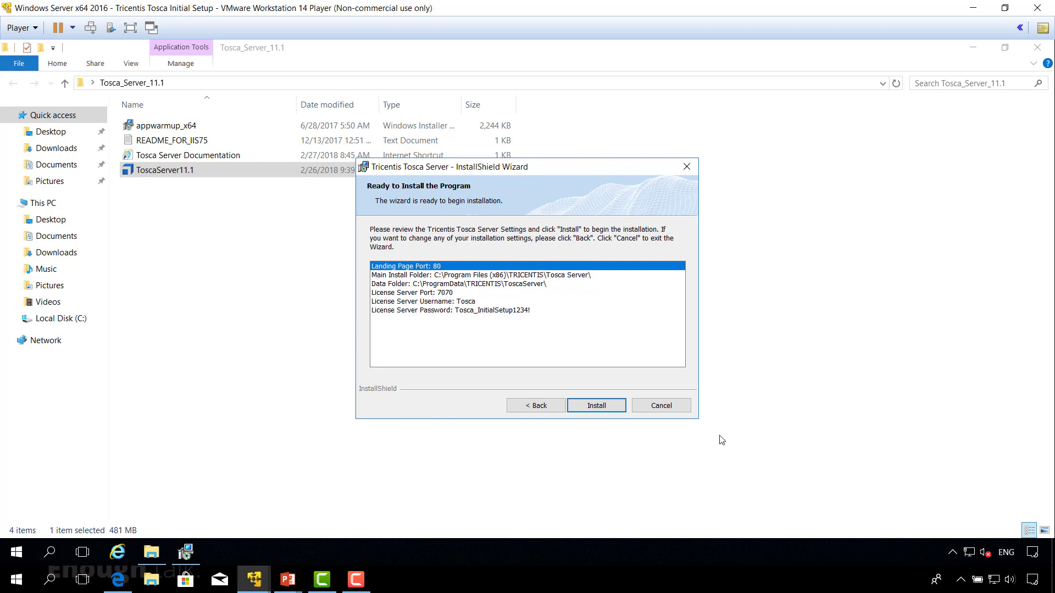
click(596, 407)
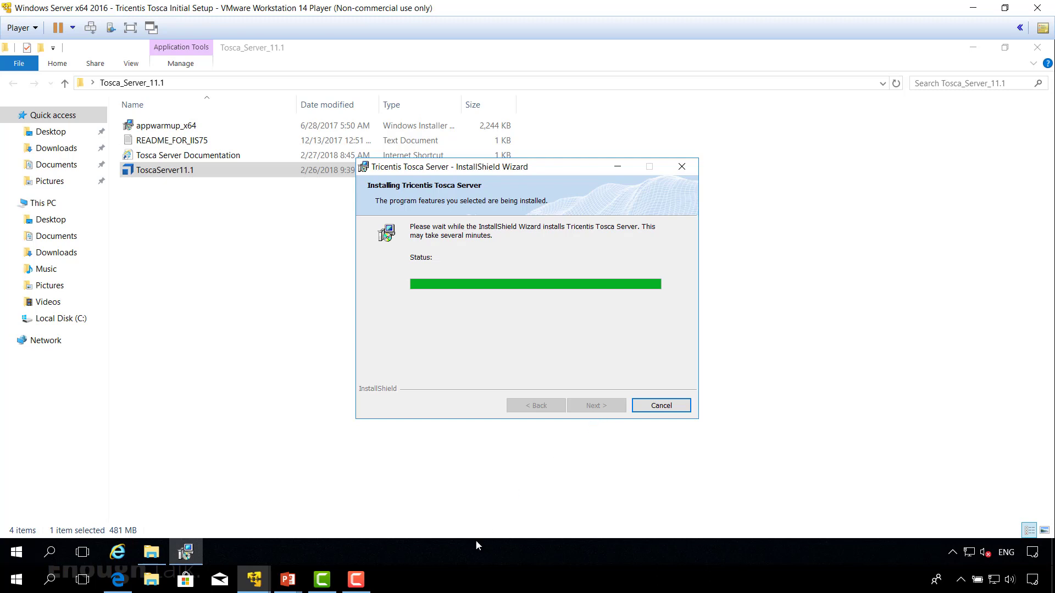
Step: Switch to the Windows 10 x64 Client virtual machine and sign in with the account password
mouse_move(255, 589)
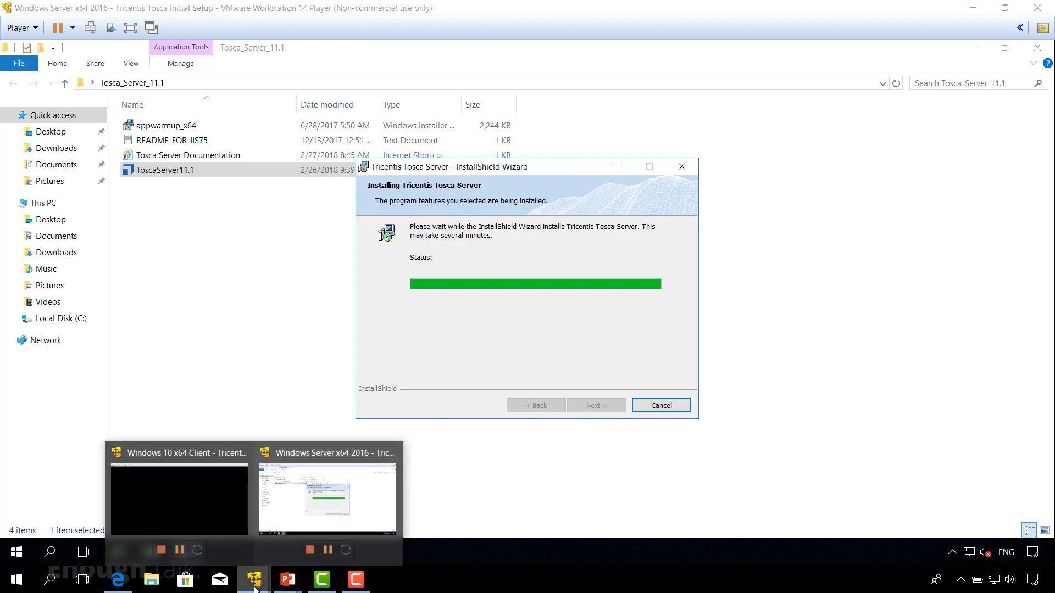
click(184, 519)
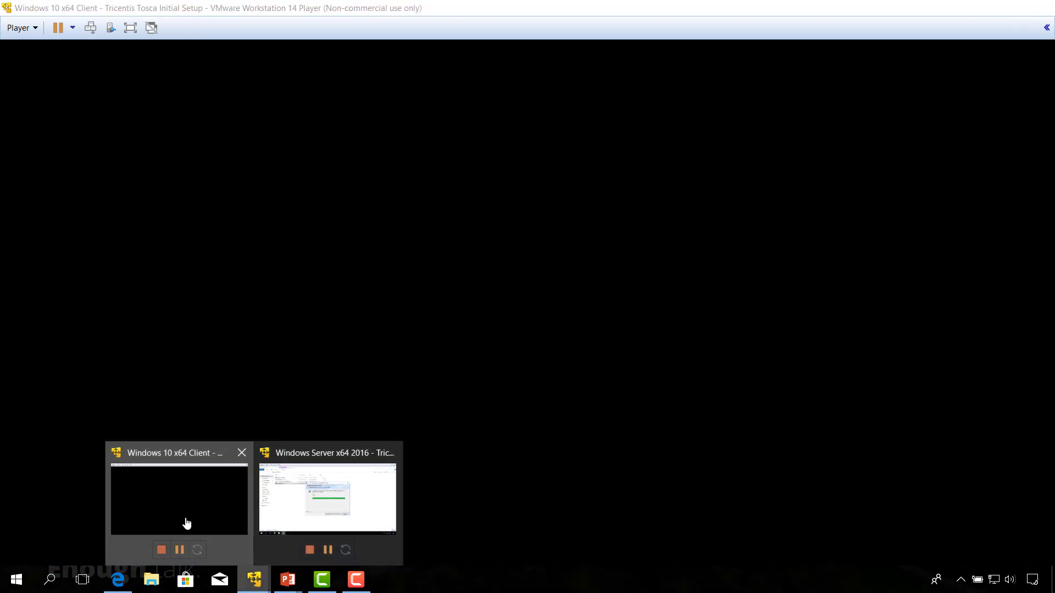
click(565, 336)
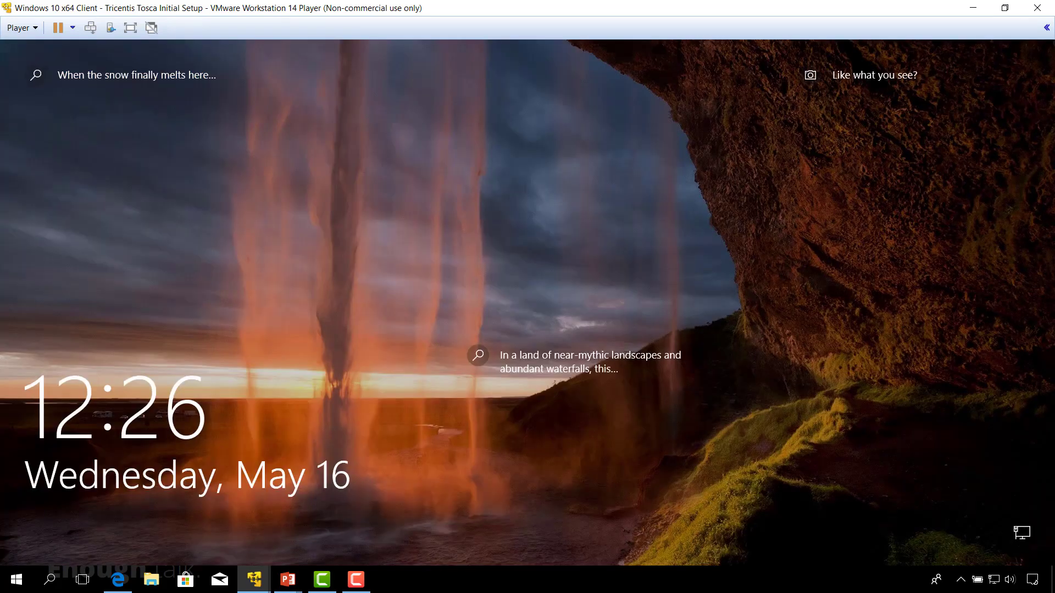
key(Return)
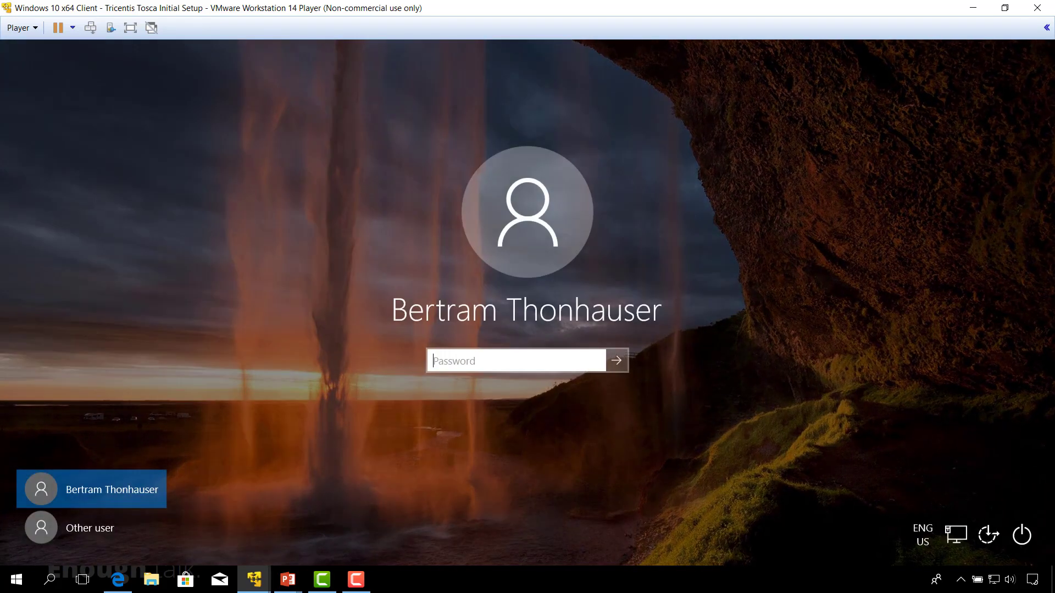
text(***********)
key(Return)
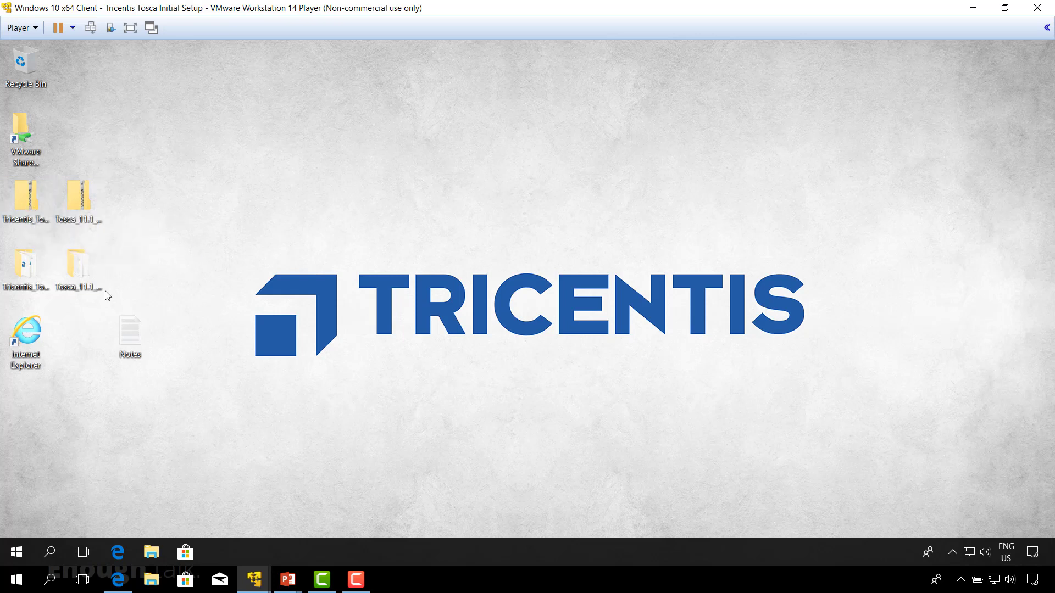
Step: Run the Tosca11.1 installer from the Tricentis_Tosca_11.1 desktop folder as administrator and allow it to make changes to the device
double_click(25, 274)
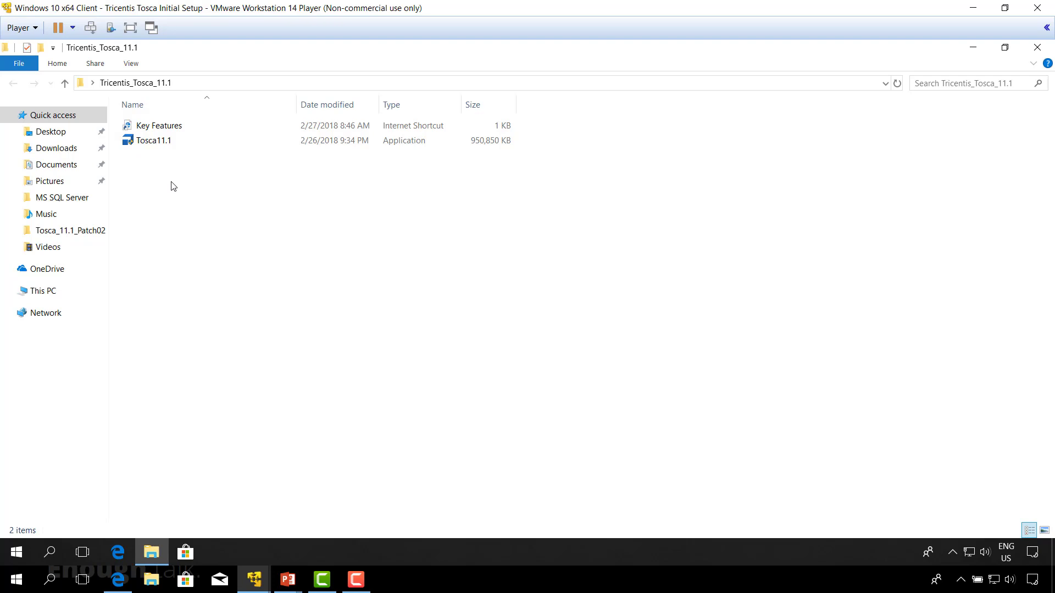
right_click(160, 145)
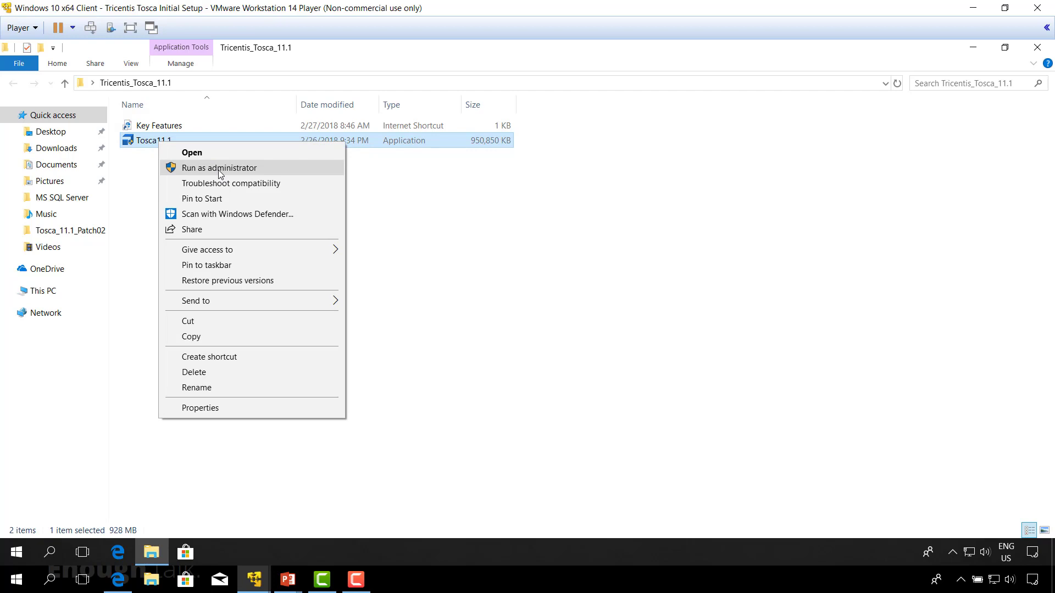
click(219, 170)
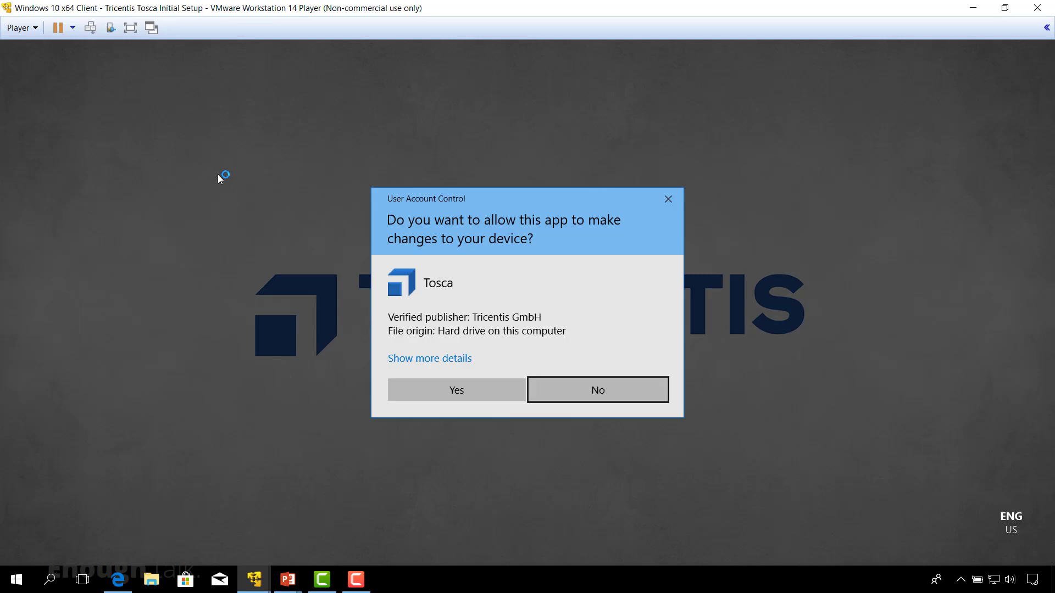
click(485, 392)
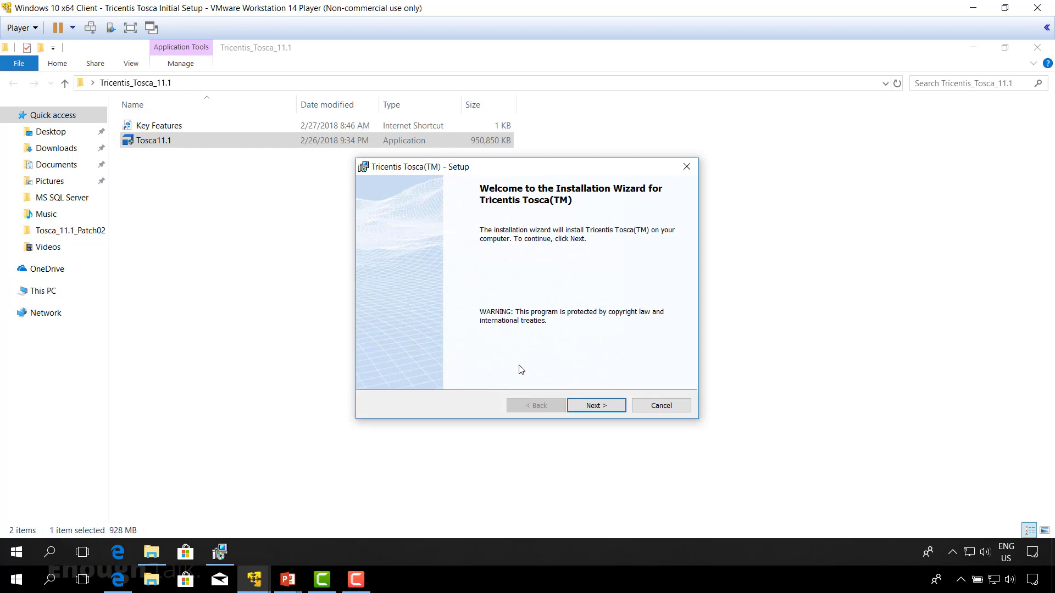
Step: Accept the Tosca license agreement and proceed with anonymous usage statistics enabled and the default destination, Tosca projects and application data folders
click(593, 406)
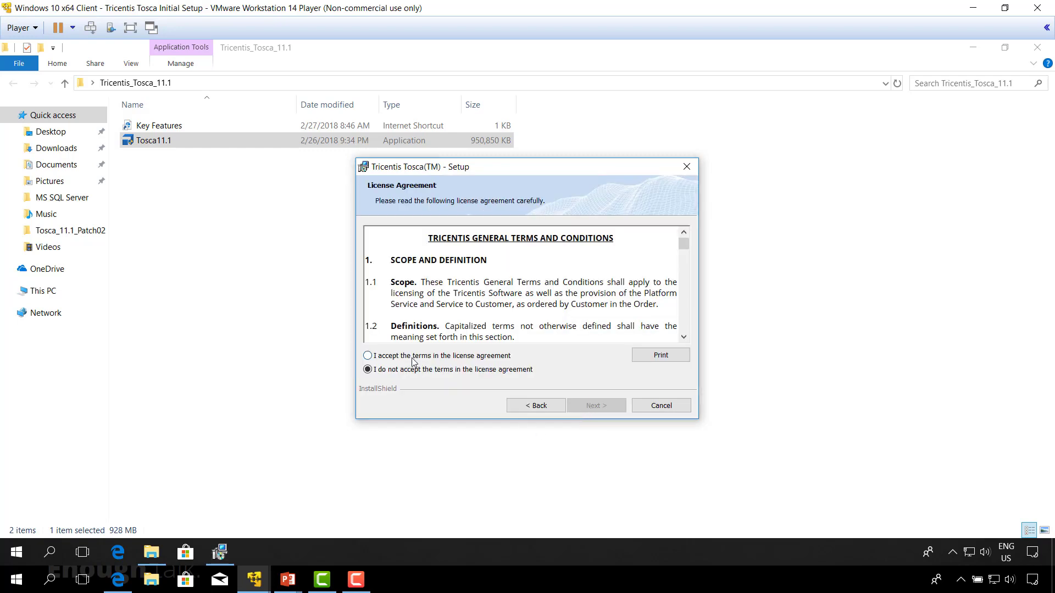
click(367, 356)
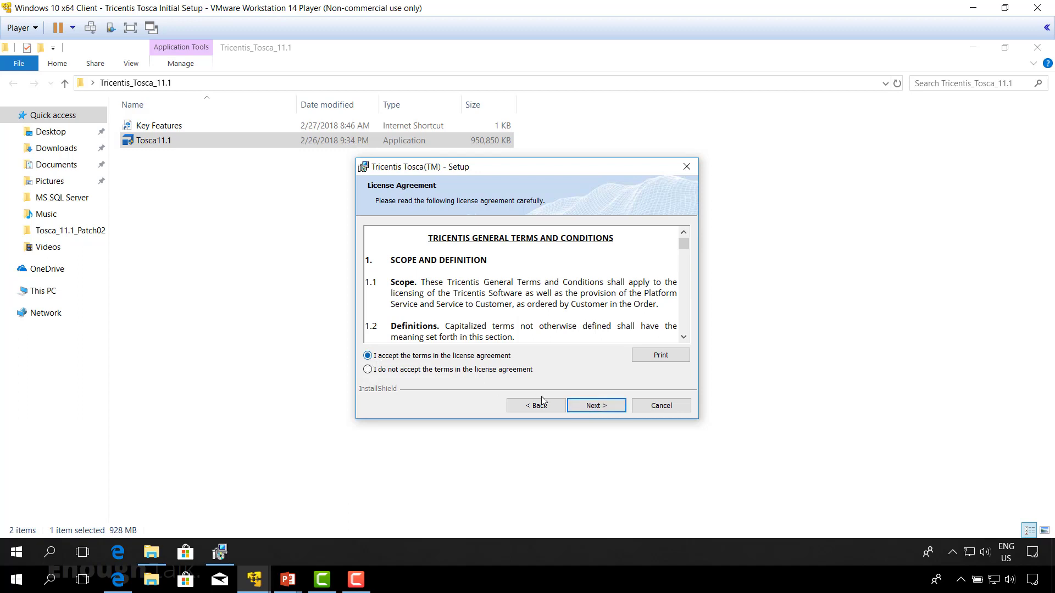
click(593, 408)
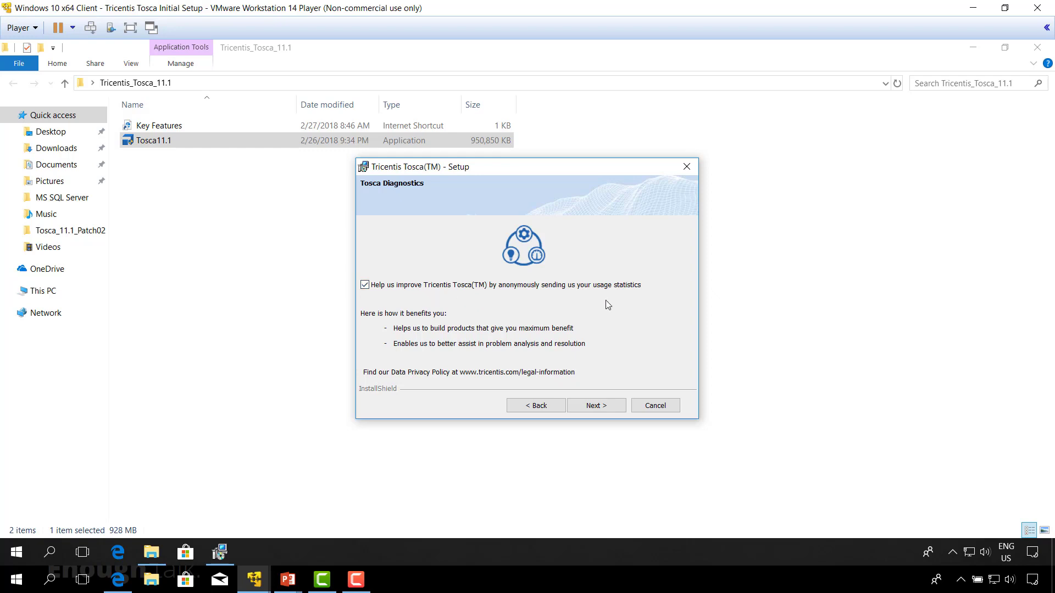
click(593, 407)
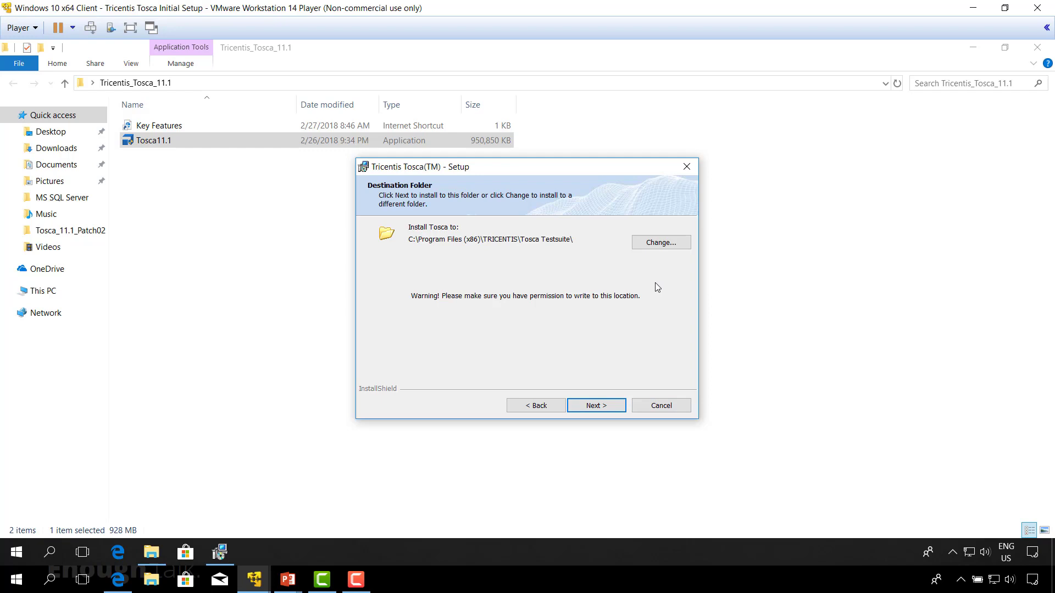
click(608, 405)
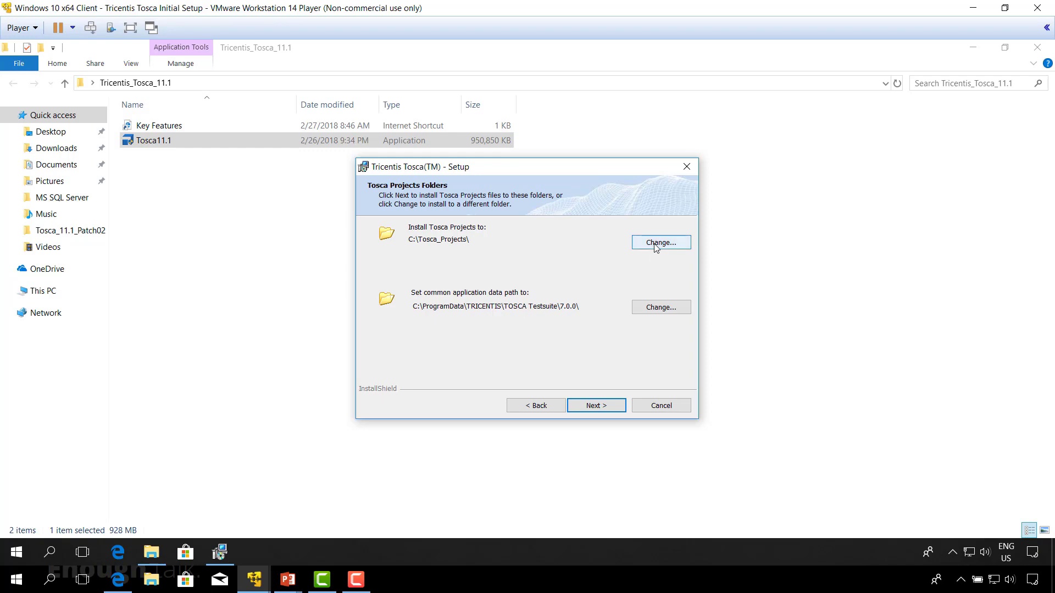
click(603, 406)
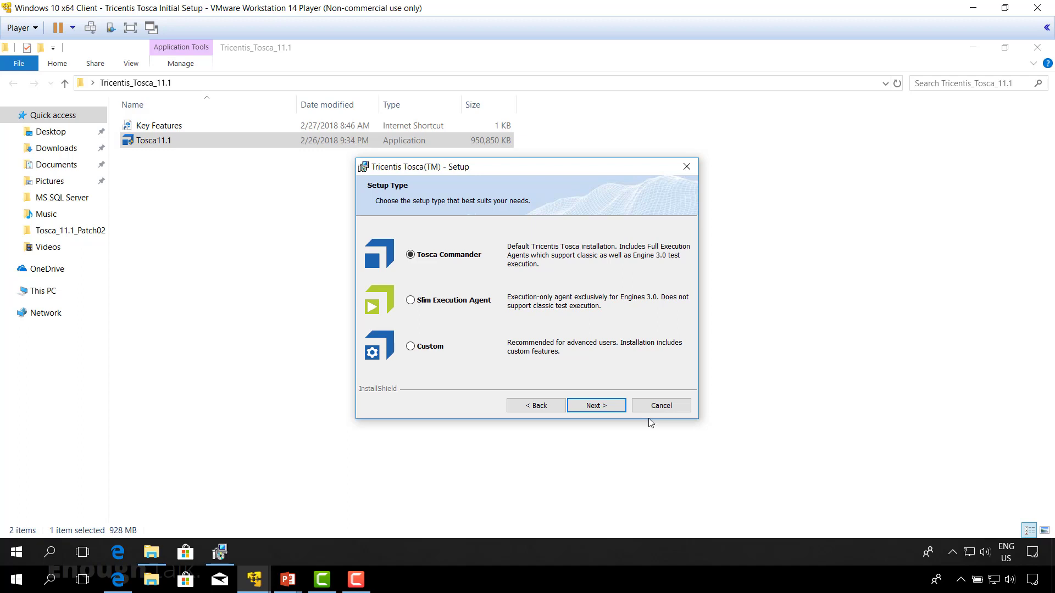
Step: Choose the Tosca Commander setup type and start the Tricentis Tosca installation
click(412, 301)
click(416, 345)
click(411, 256)
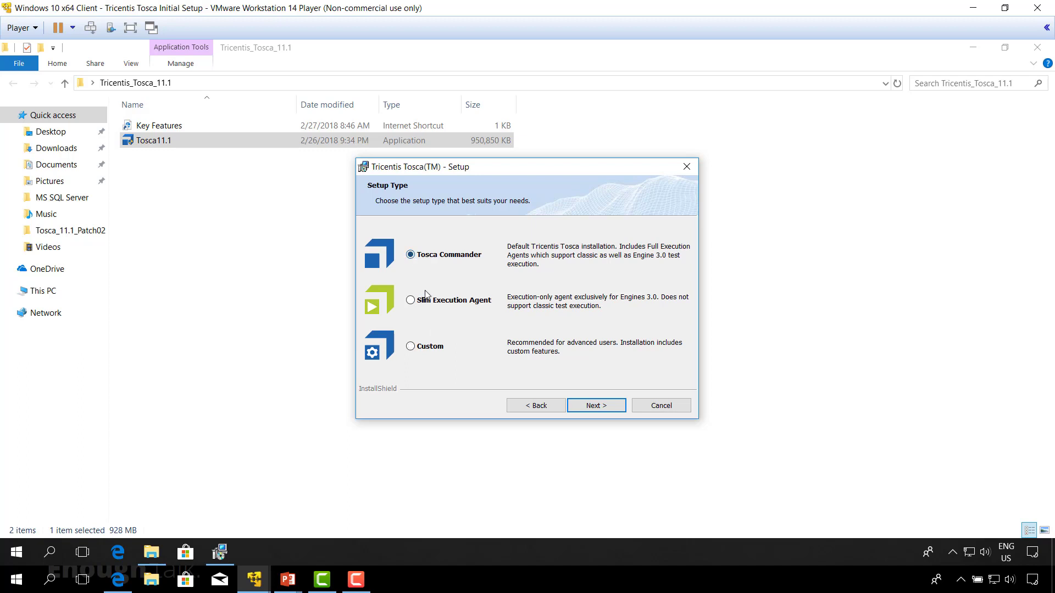
click(600, 407)
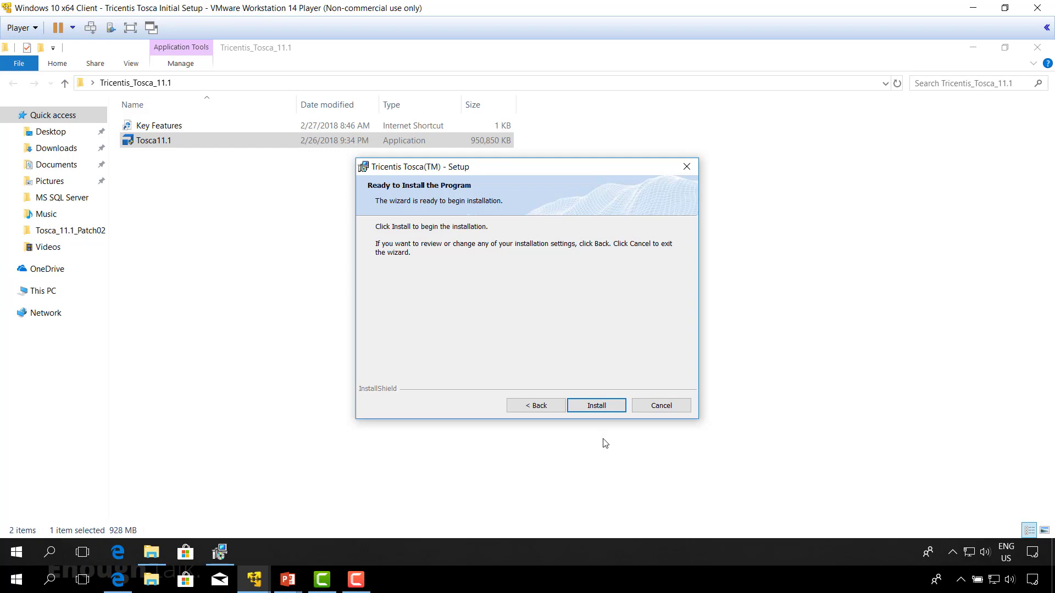
click(604, 408)
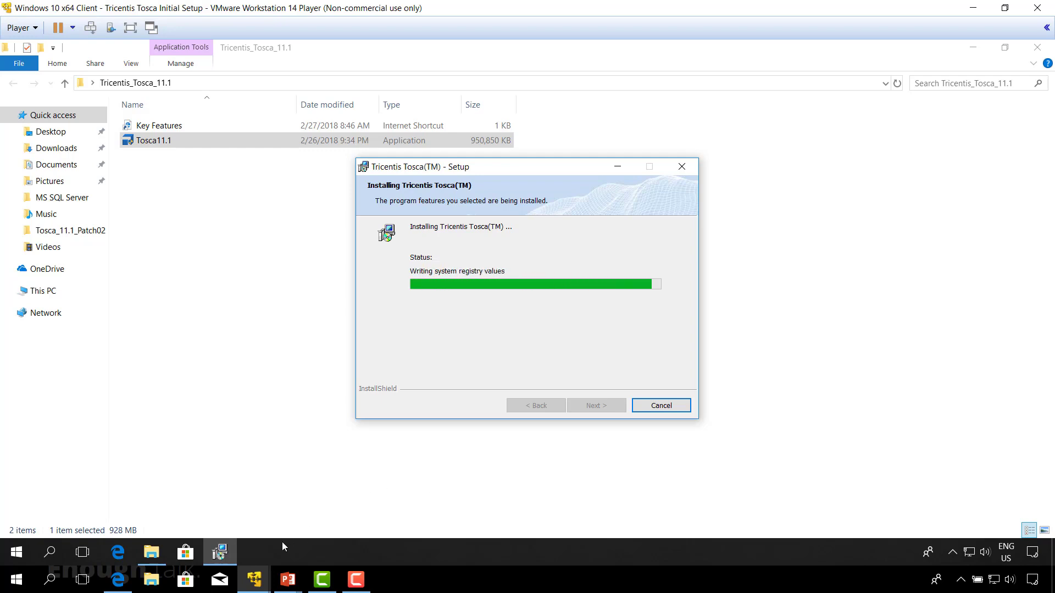
Step: Switch to the Windows Server x64 2016 virtual machine and finish the Tosca Server wizard, letting it open Tosca Server in the browser
mouse_move(255, 584)
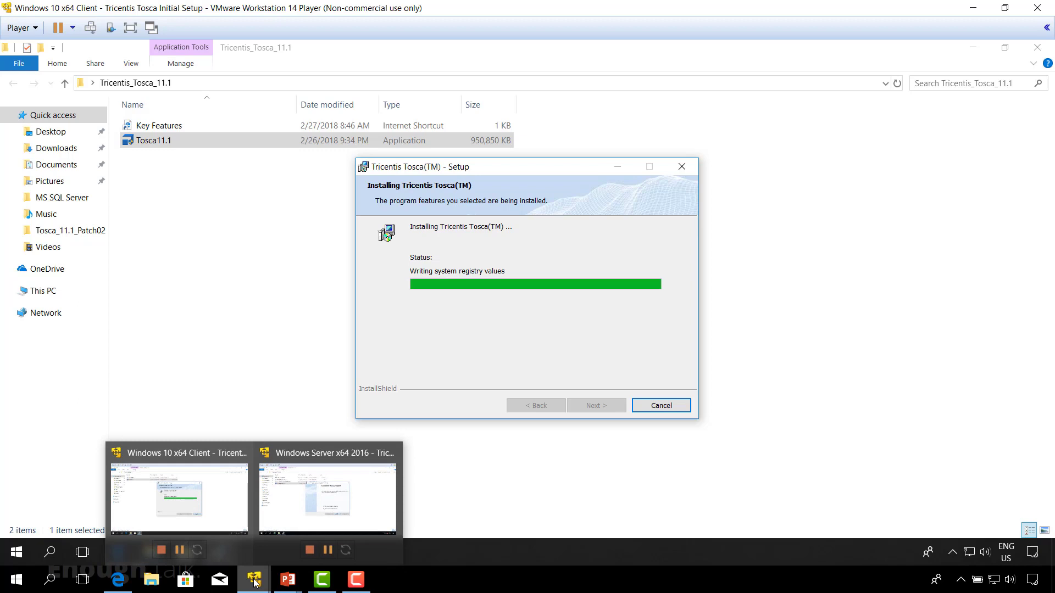
click(327, 497)
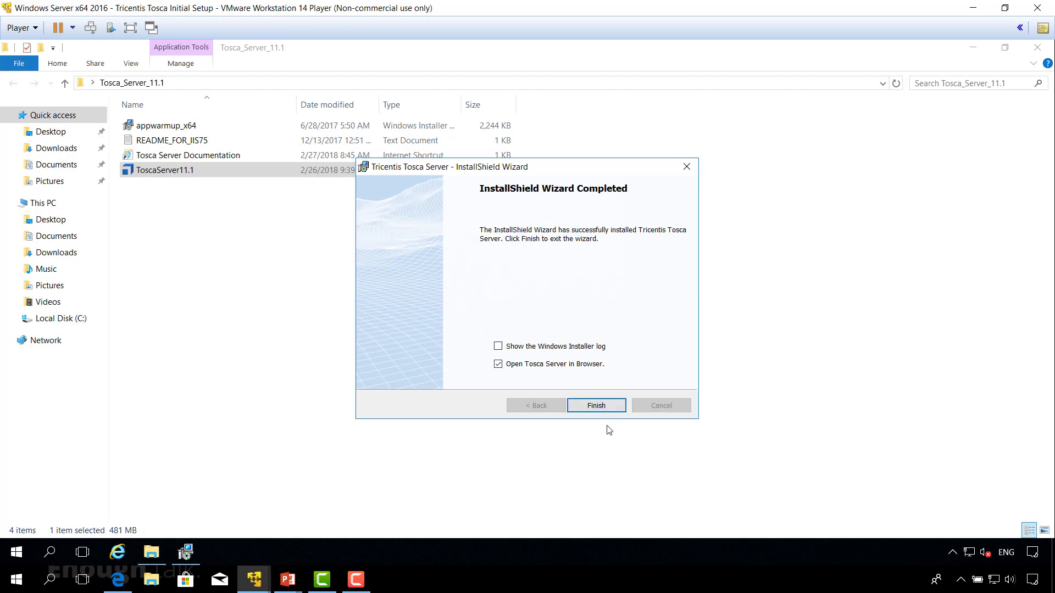
click(605, 406)
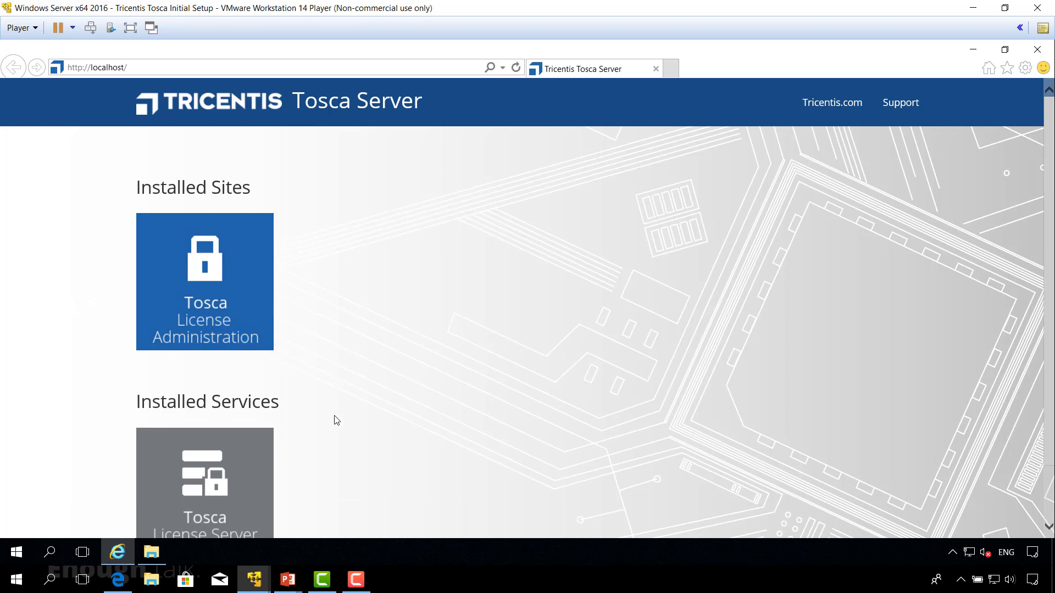
Step: Review the installed sites and services on the Tosca Server page, and close the browser and the Tosca_Server_11.1 folder
scroll(336, 421, down, 2)
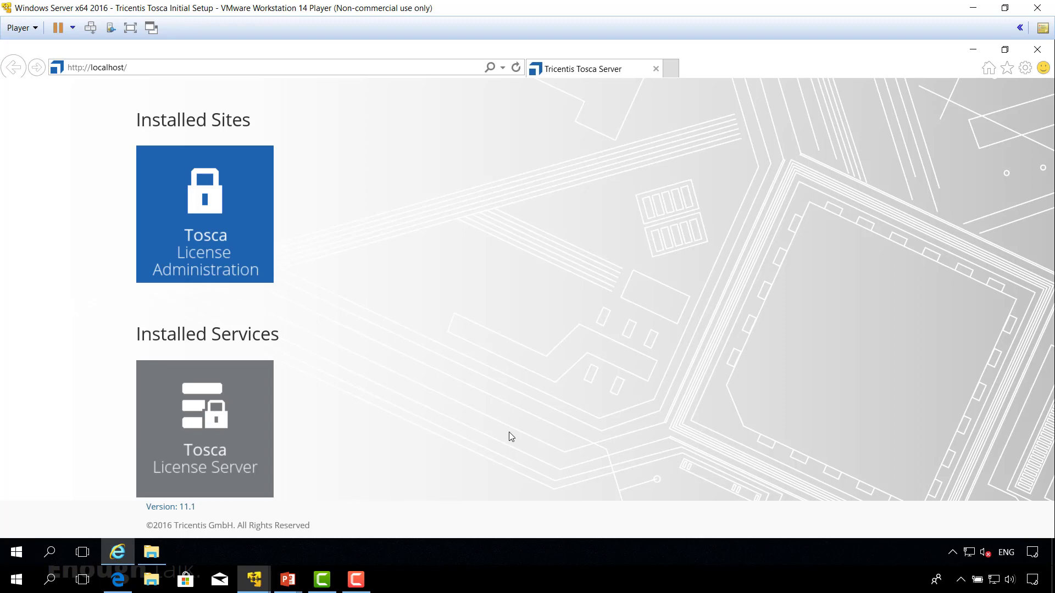
click(1038, 49)
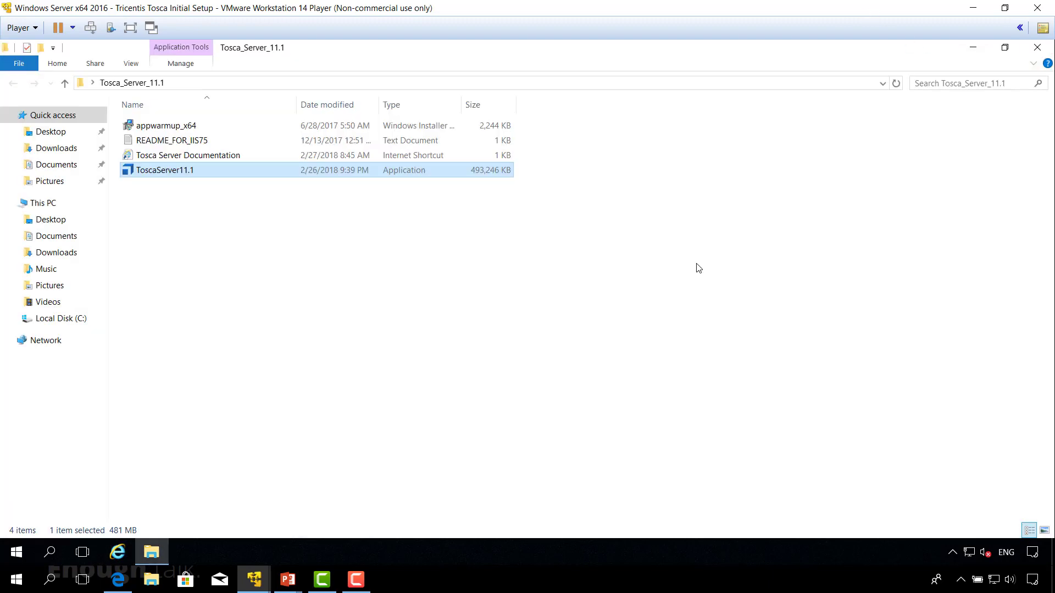
click(1037, 47)
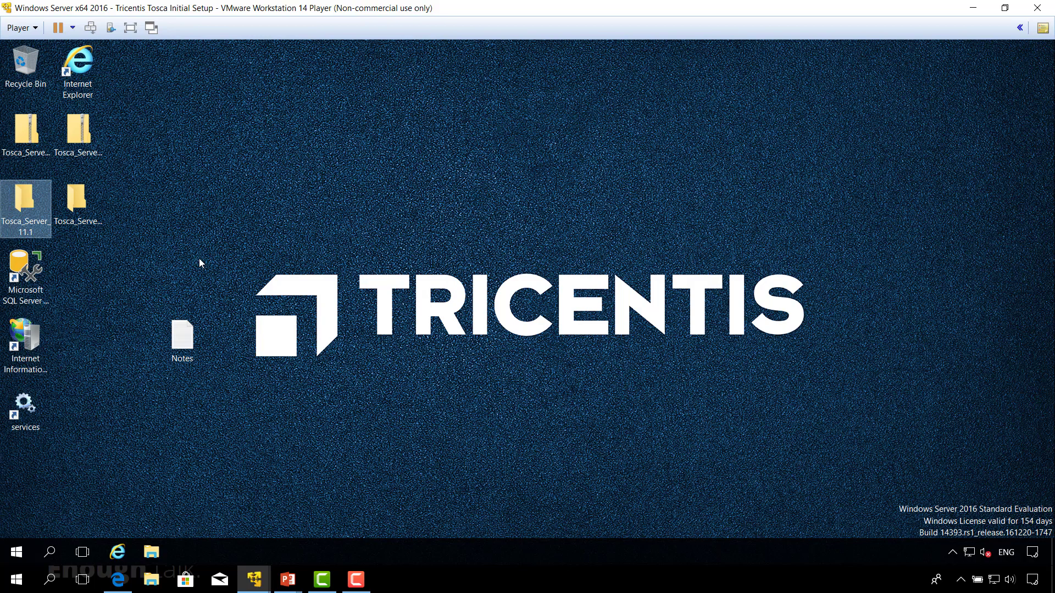
Step: Run Update_ToscaServer_11.1.0_Patch01 from the Tosca_Server_11.1_Patch01 folder as administrator and start the server update
double_click(77, 206)
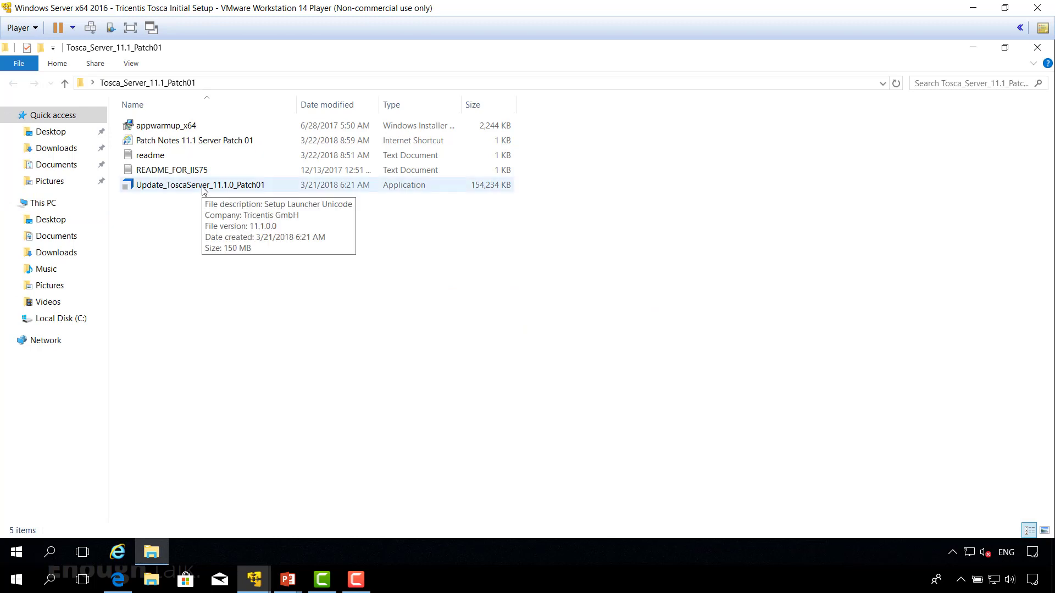
right_click(202, 187)
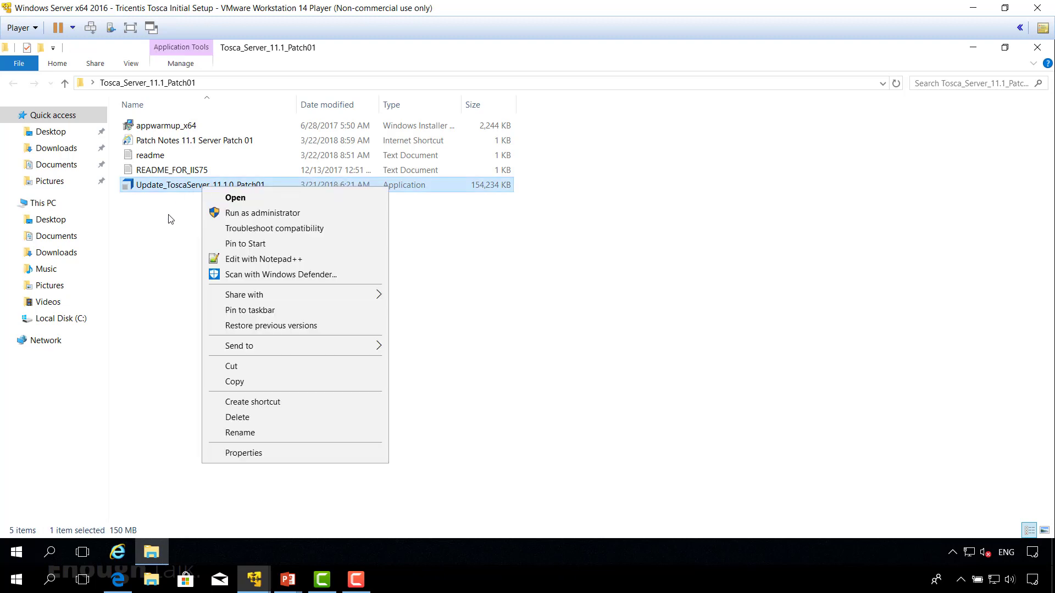
click(247, 213)
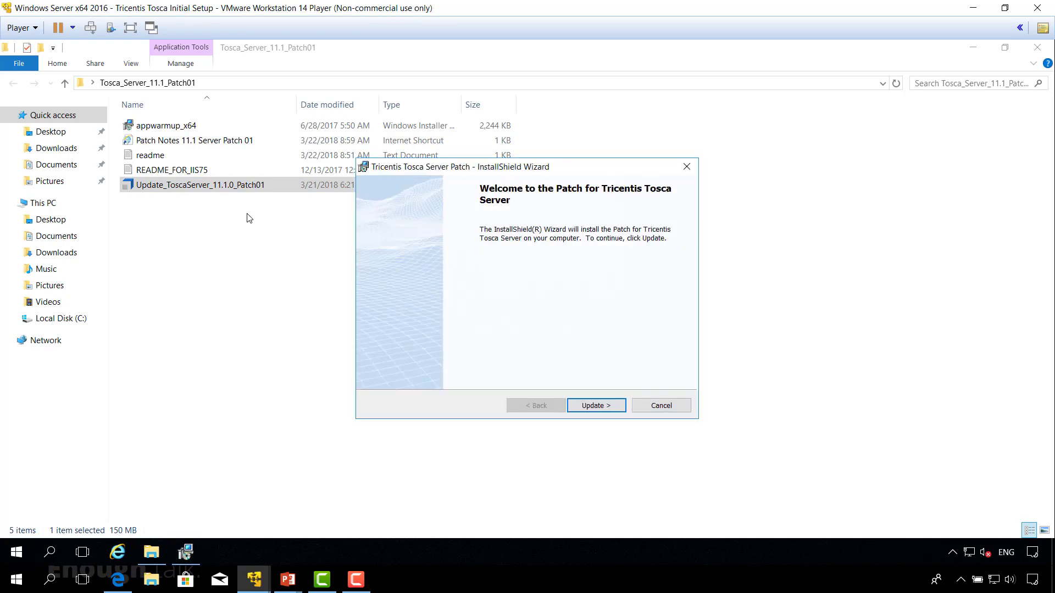
click(596, 406)
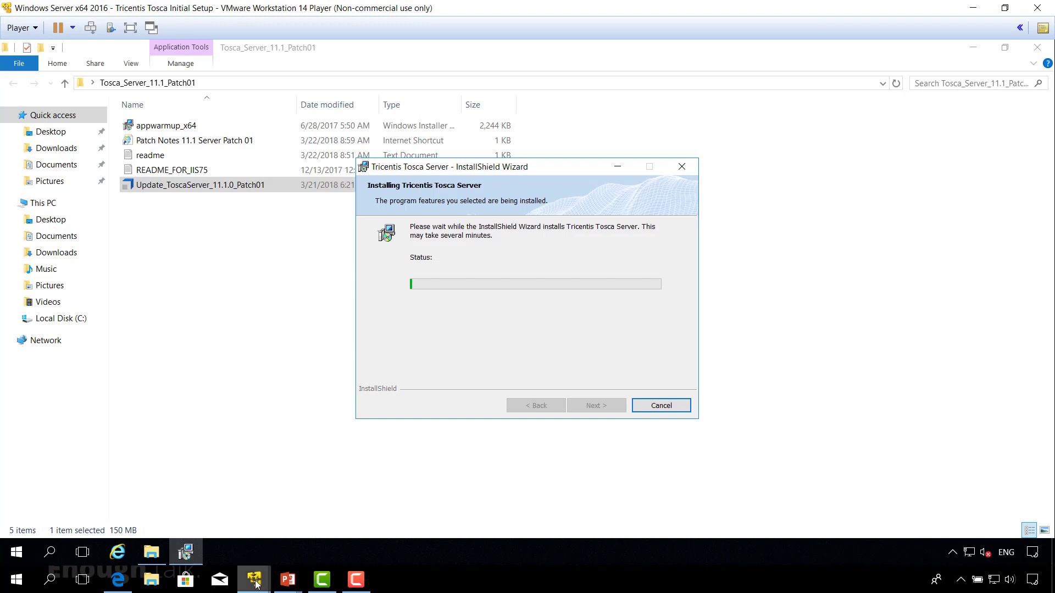
Step: Switch to the Windows 10 x64 Client virtual machine, finish the Tosca setup without a restart, and close the installer folder
mouse_move(255, 583)
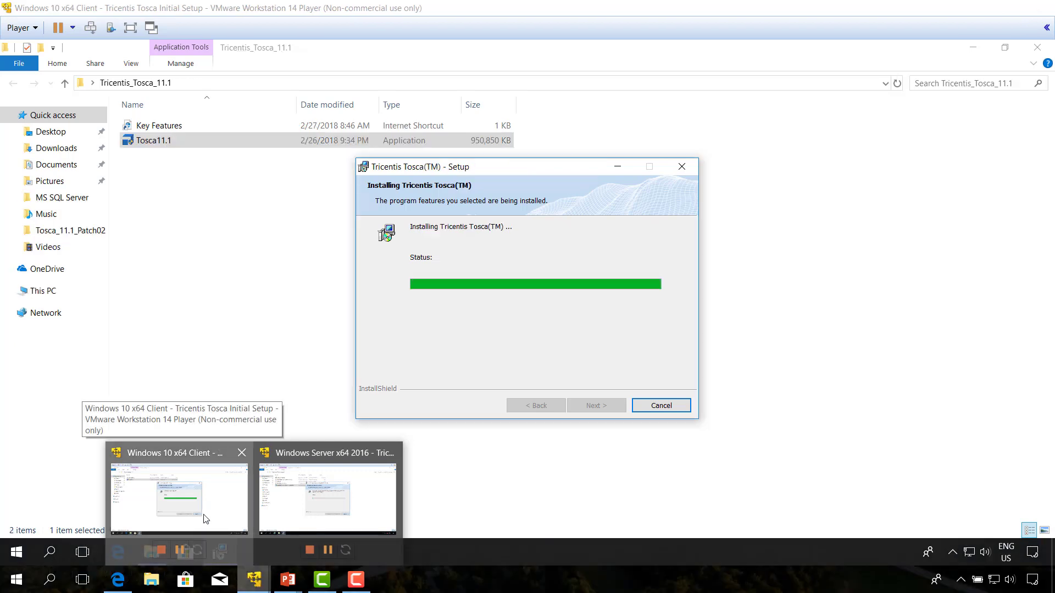
click(205, 518)
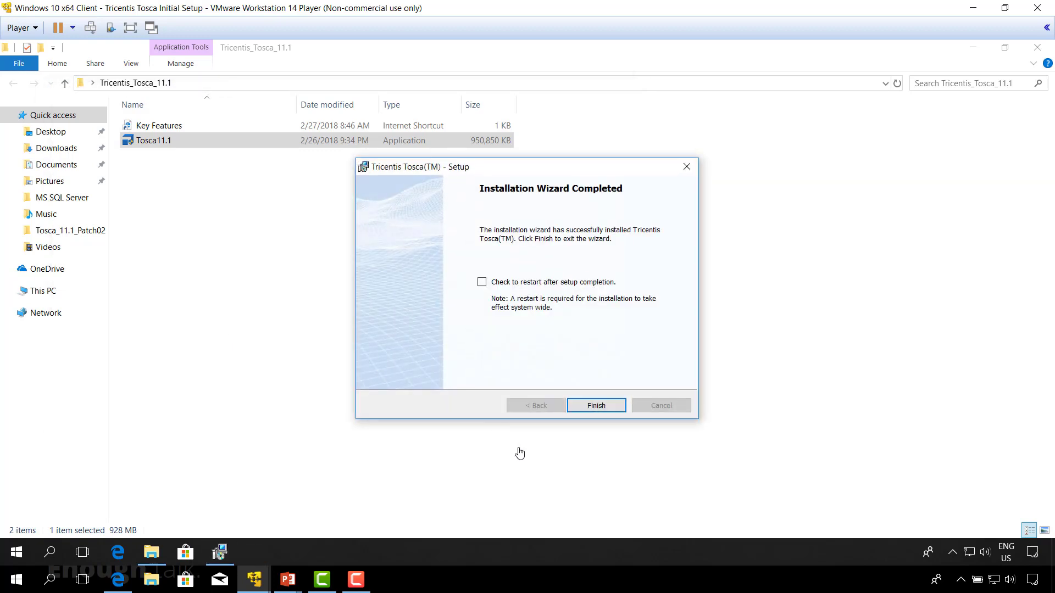
click(593, 407)
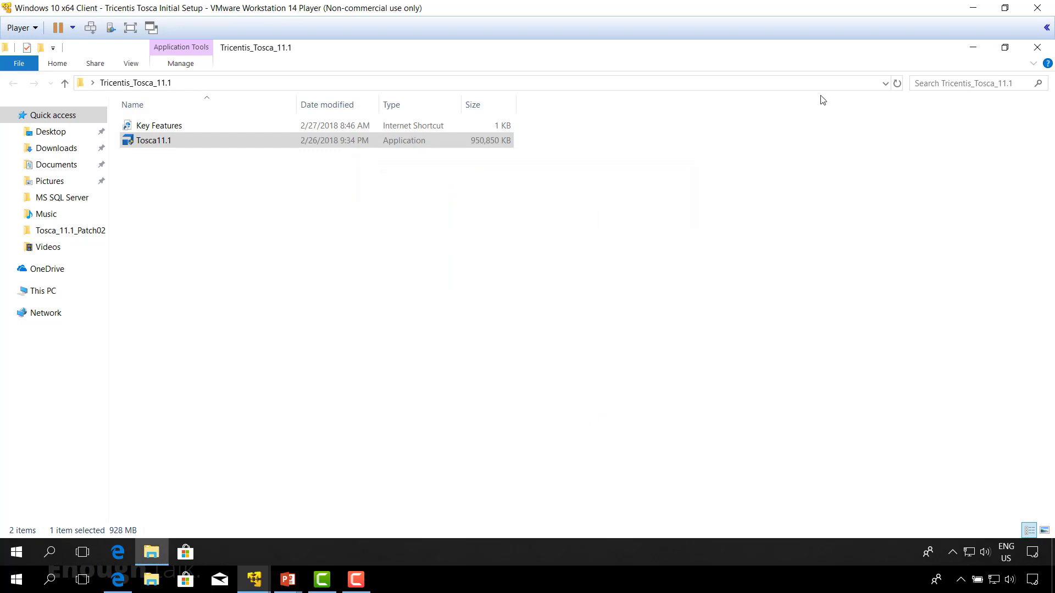
click(1036, 47)
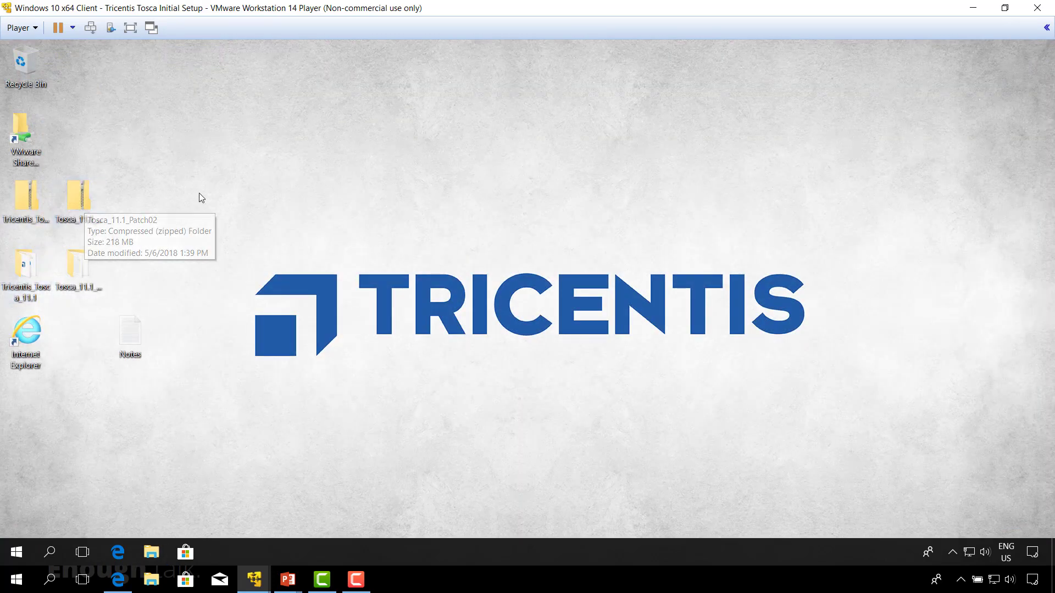
Step: Open the Tosca_11.1_Patch02 desktop folder and check the readme file for the minimum required Tosca Server version
click(83, 264)
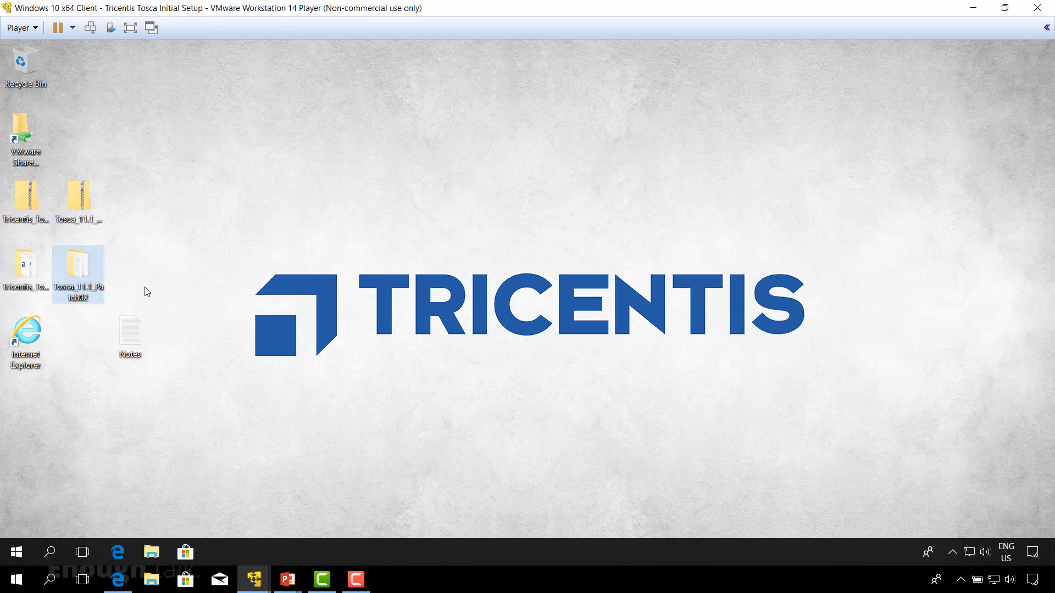
double_click(78, 269)
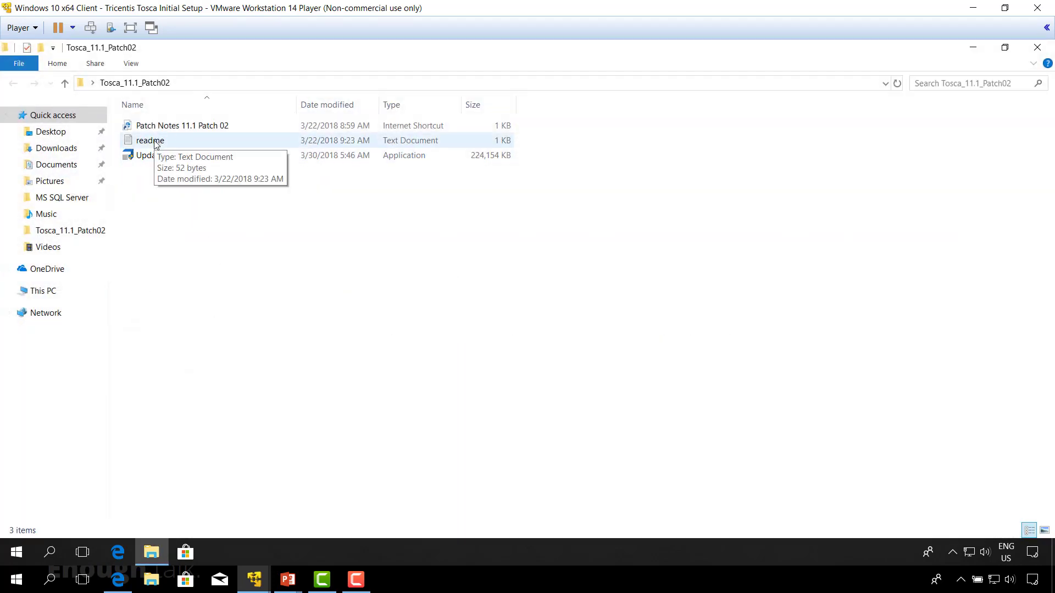
double_click(154, 141)
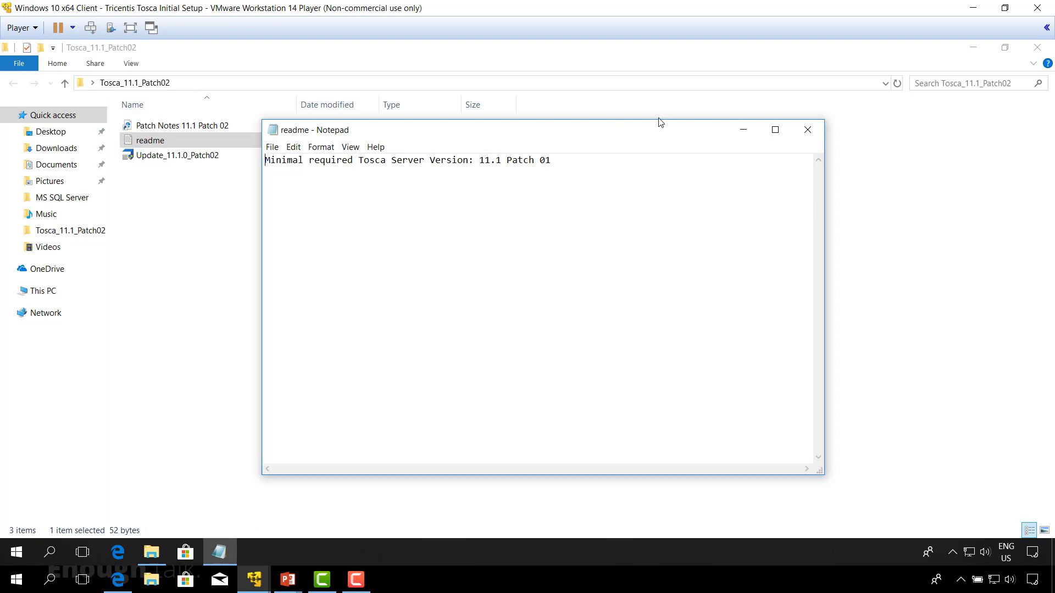
click(810, 131)
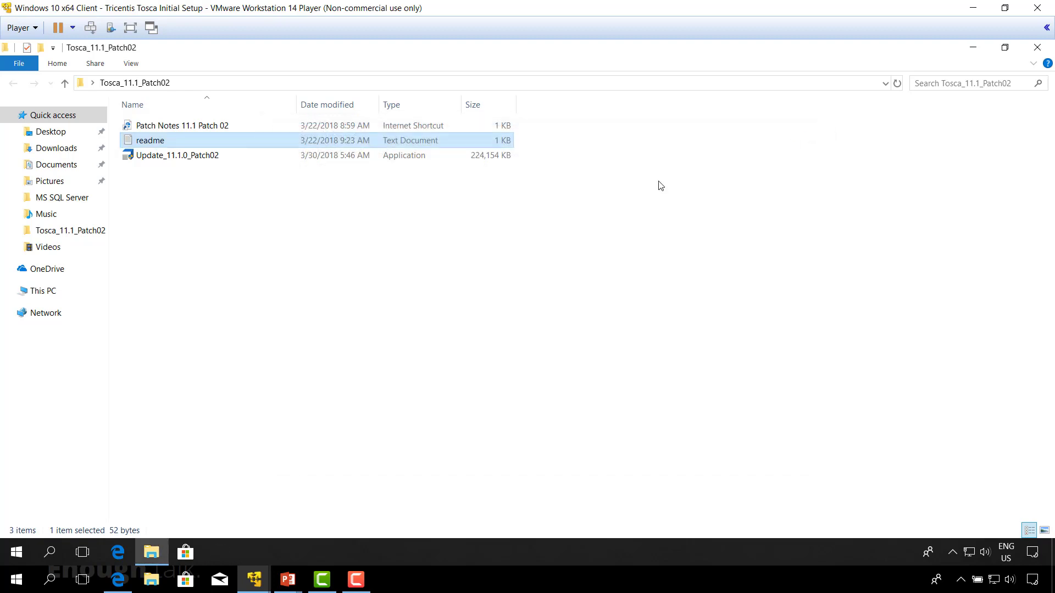
click(205, 213)
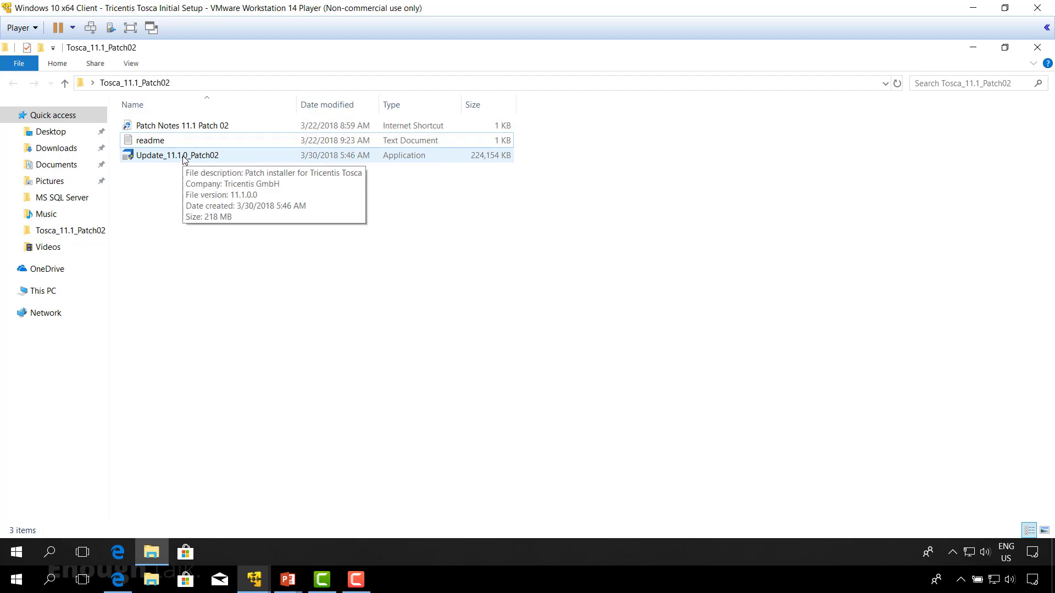
Step: Run Update_11.1.0_Patch02 as administrator, allow it to make changes to the device, and start the Tosca patch update
right_click(184, 159)
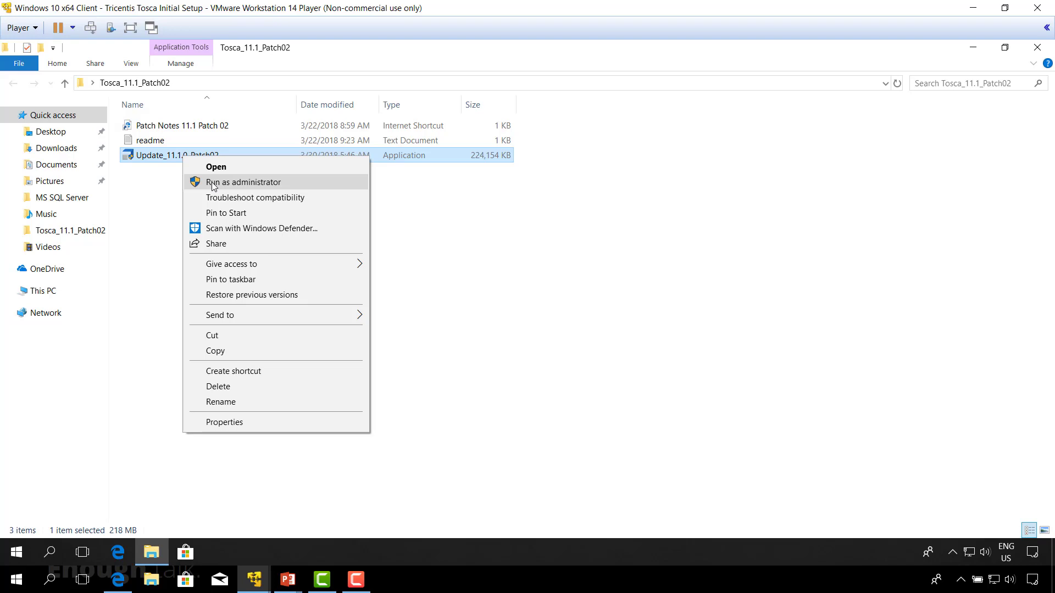
click(213, 184)
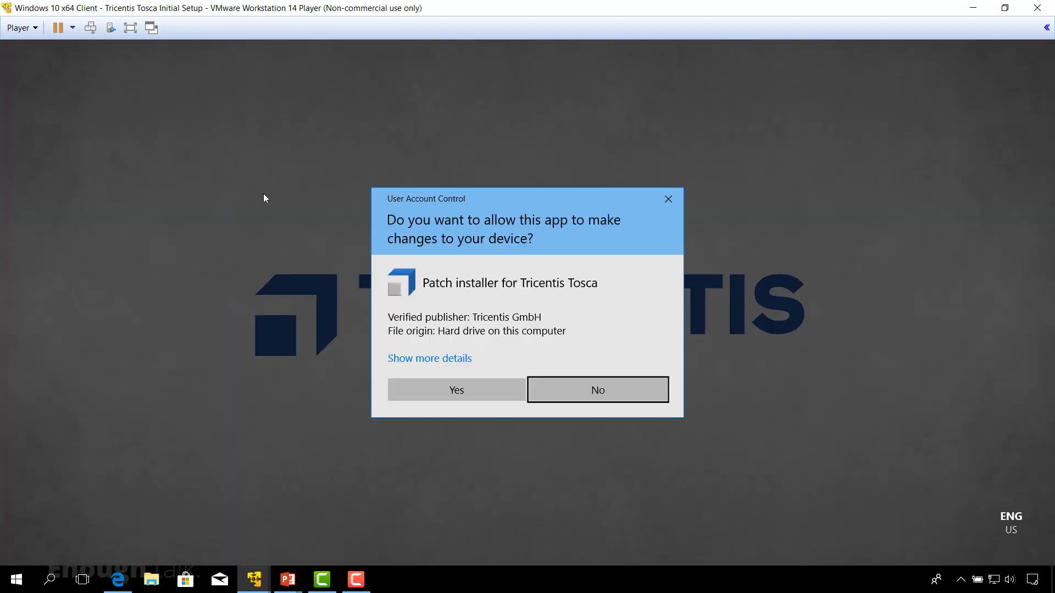
click(415, 384)
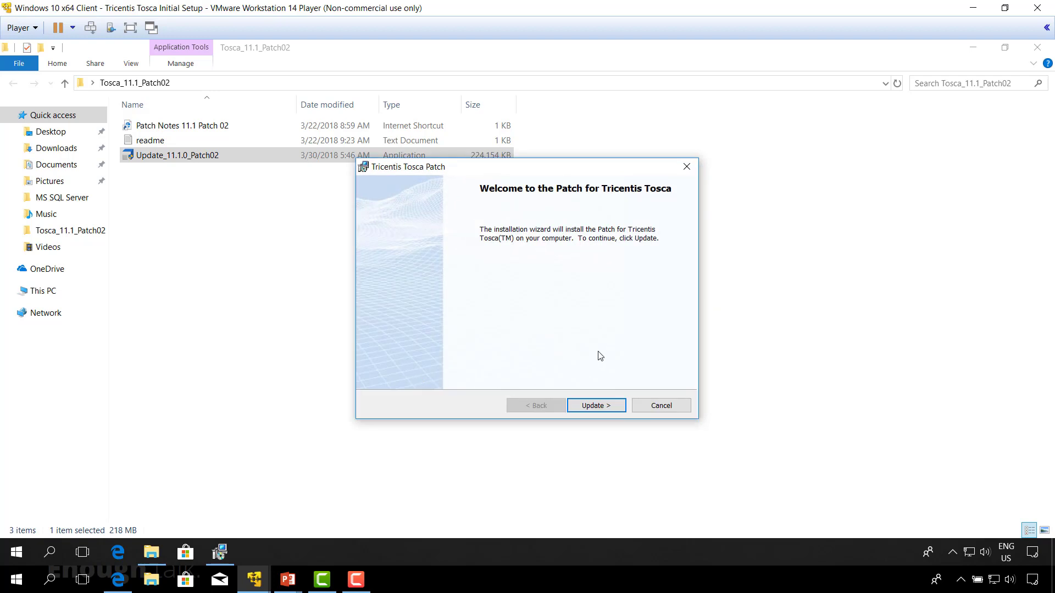
click(597, 406)
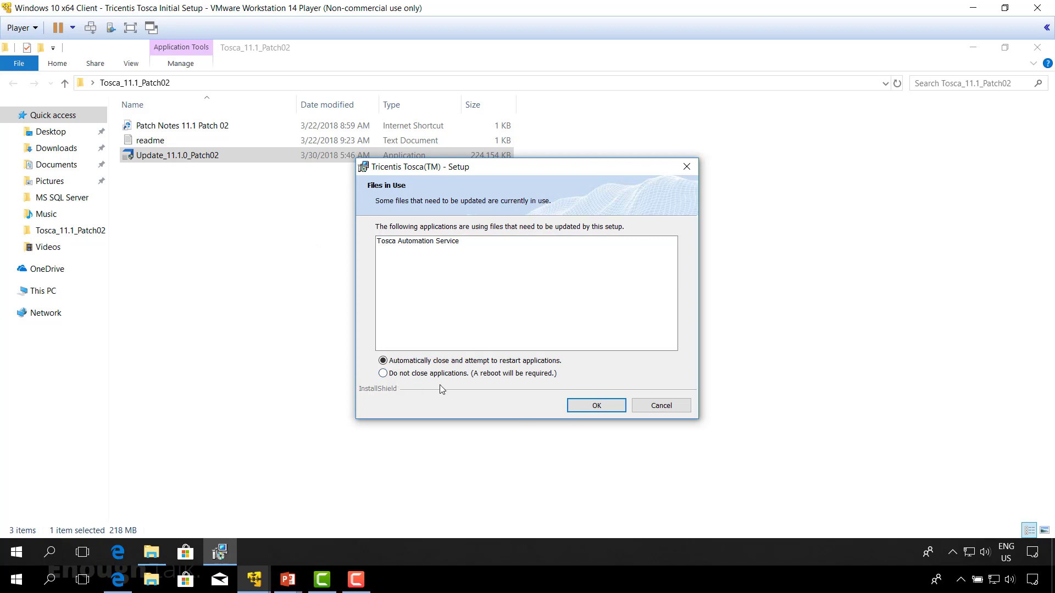
Step: Continue the client update with automatic application closing, and finish the server wizard on Windows Server x64 2016, opening Tosca Server in the browser
click(594, 407)
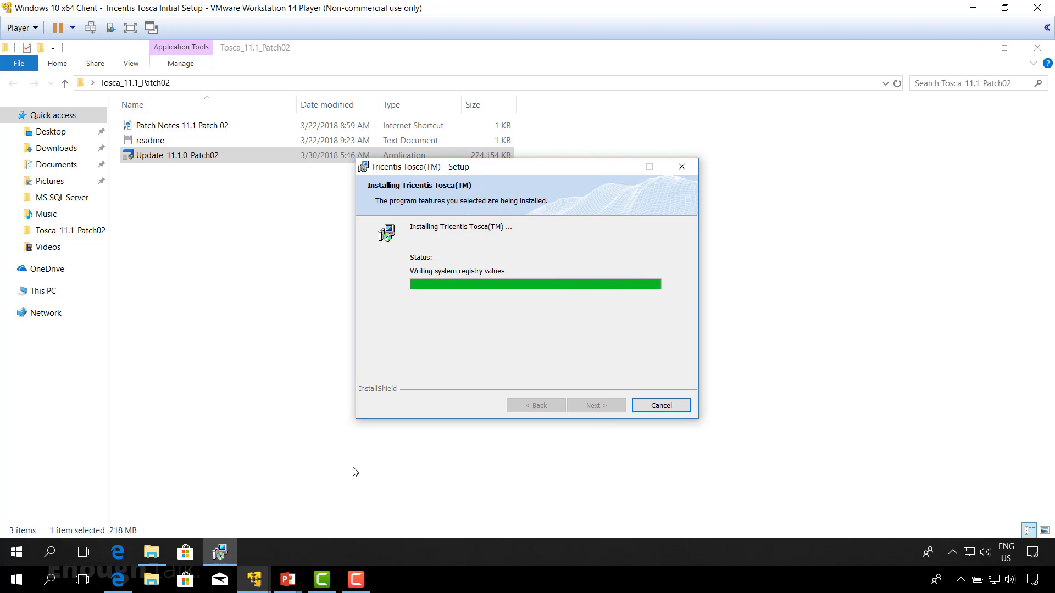
mouse_move(256, 579)
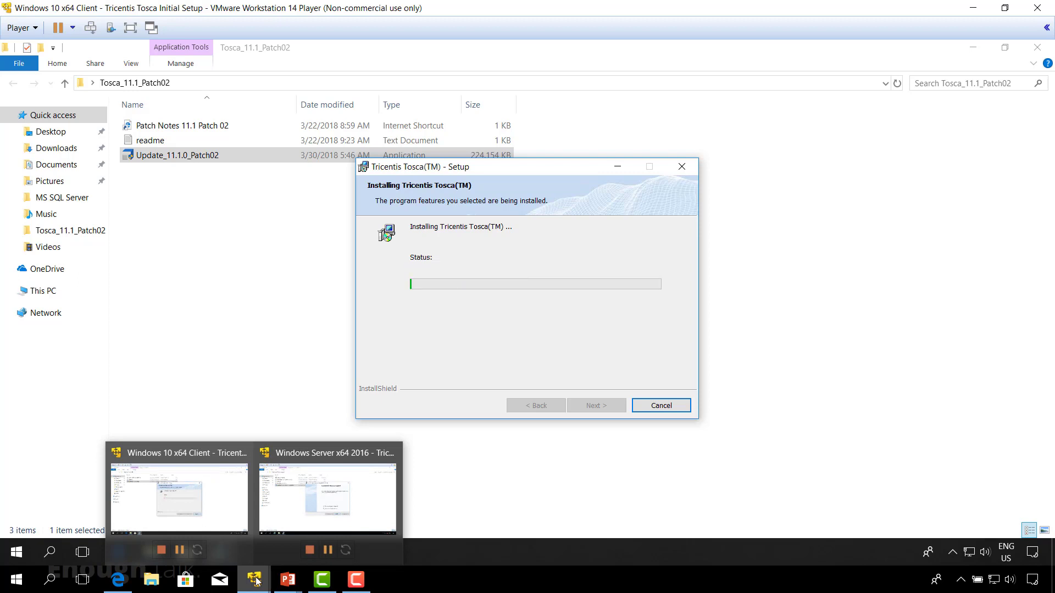
click(319, 519)
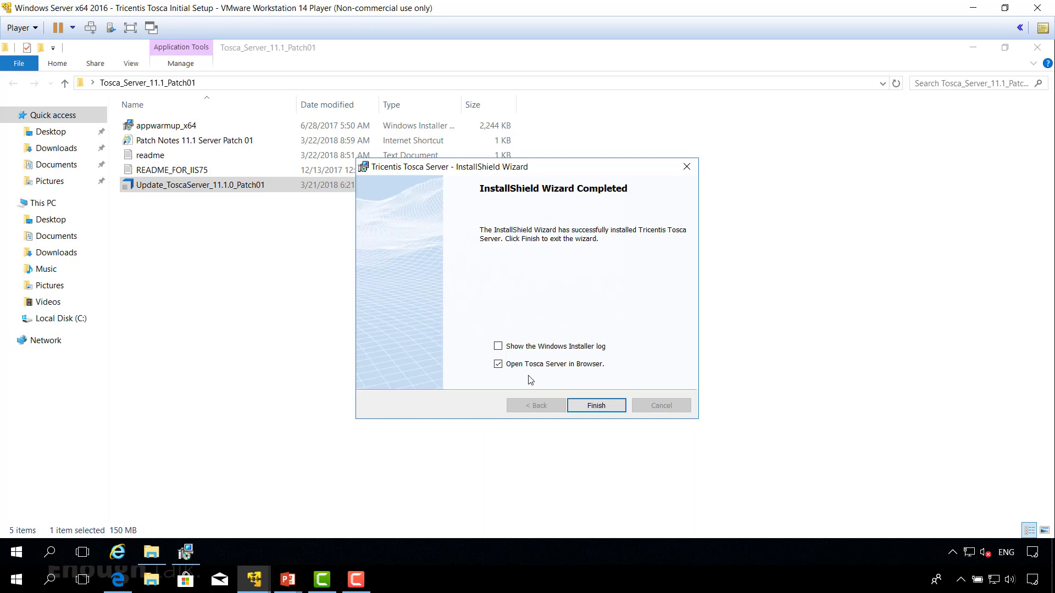
click(597, 406)
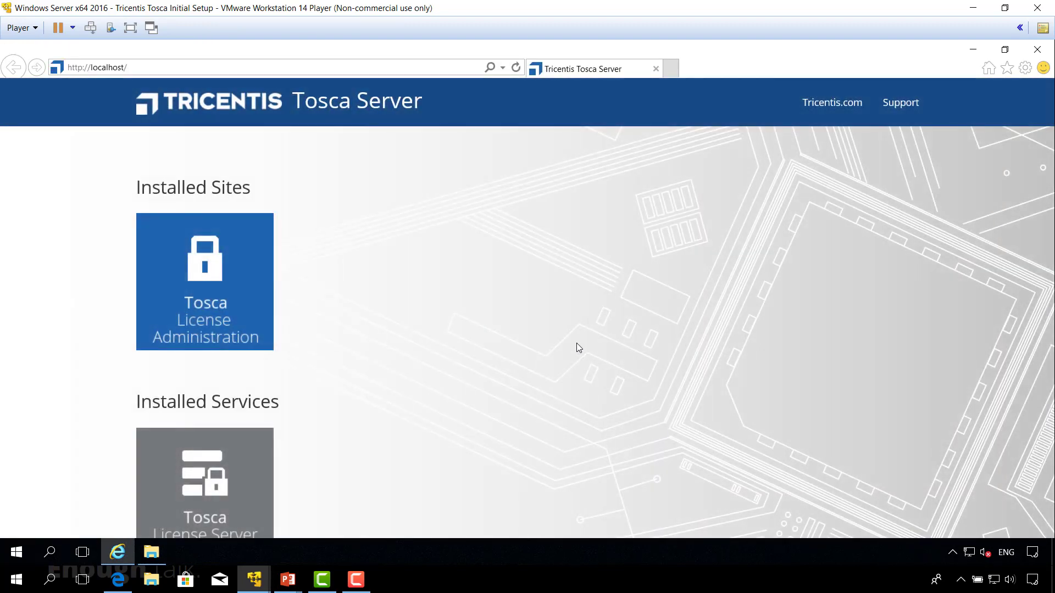
Step: Check the version at the end of the Tosca Server page, and close the browser and the Tosca_Server_11.1_Patch01 folder
scroll(576, 345, down, 2)
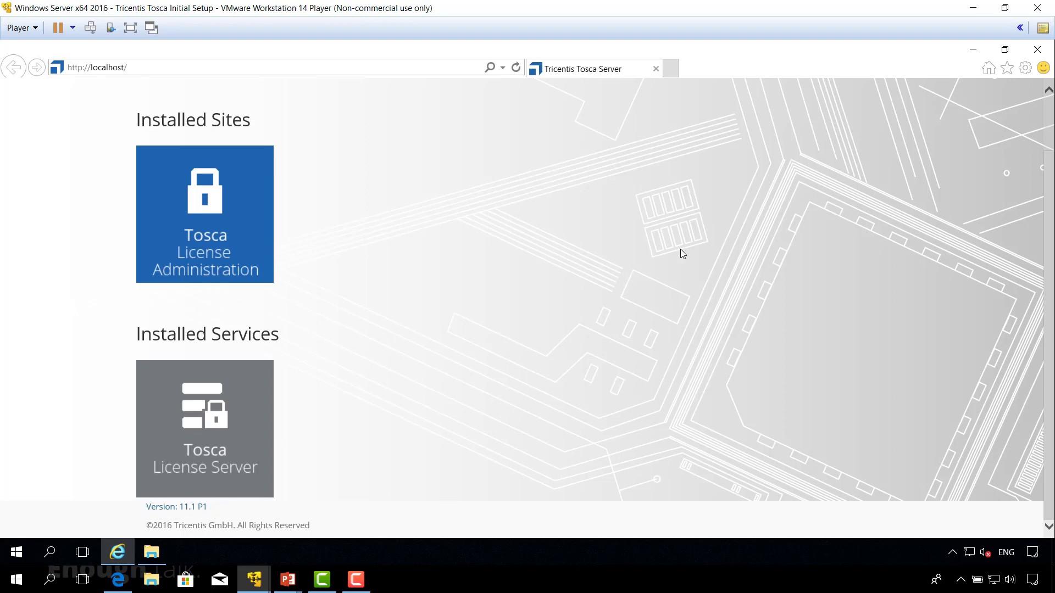
click(1037, 50)
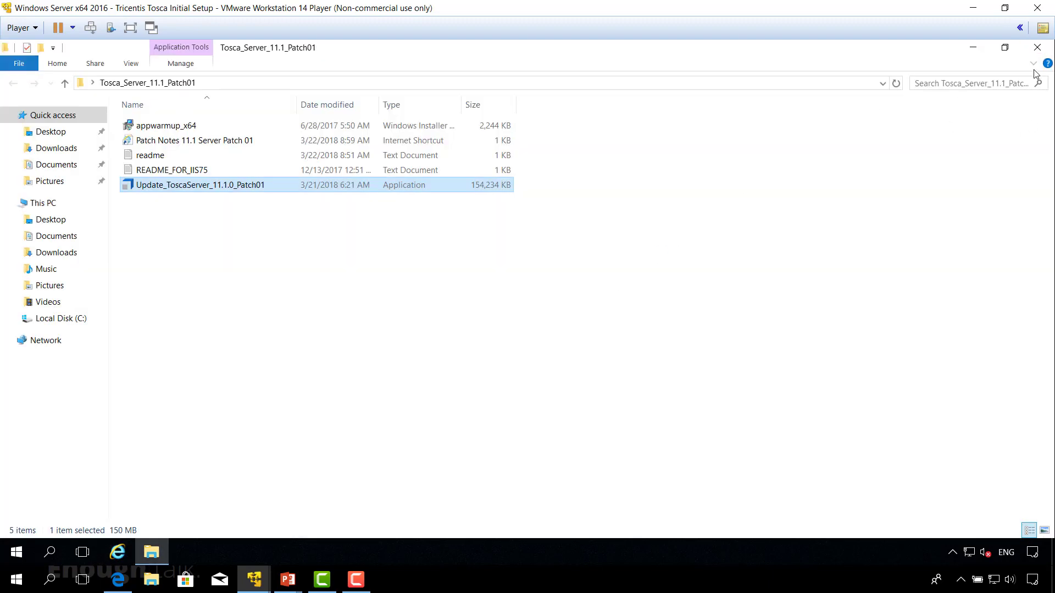
click(1037, 47)
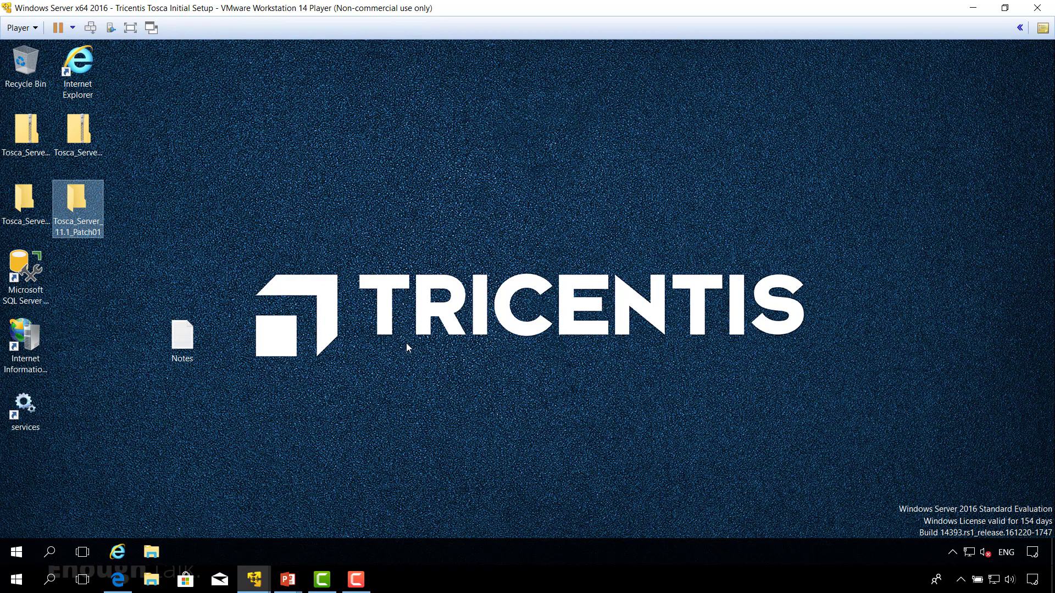
Step: Open the desktop's services shortcut, check the status of FlexNet License Server - TRICLIC1, and close the Services window
double_click(26, 420)
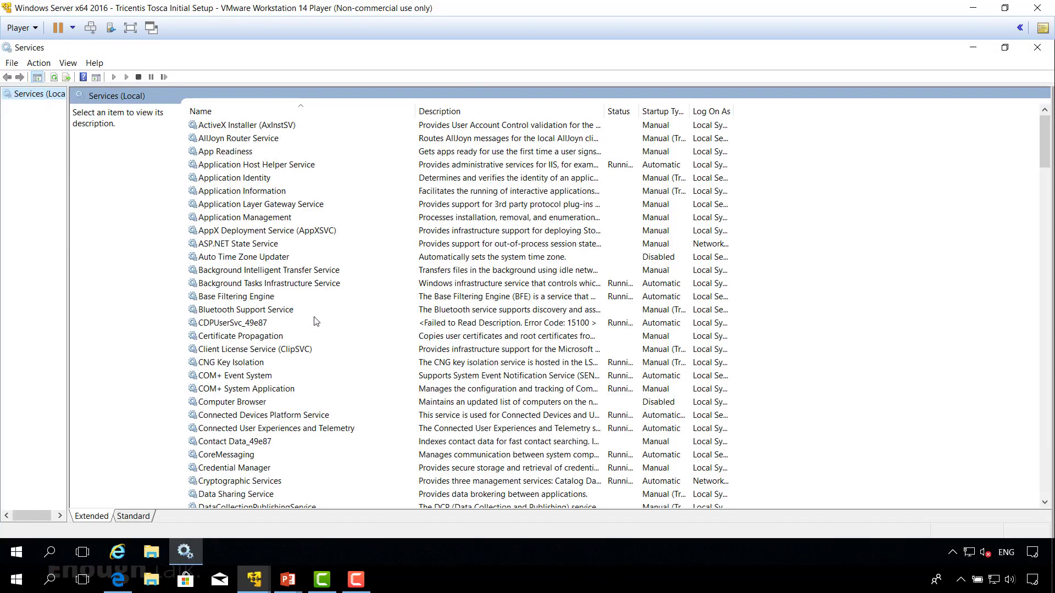
scroll(289, 312, down, 1)
scroll(289, 305, down, 2)
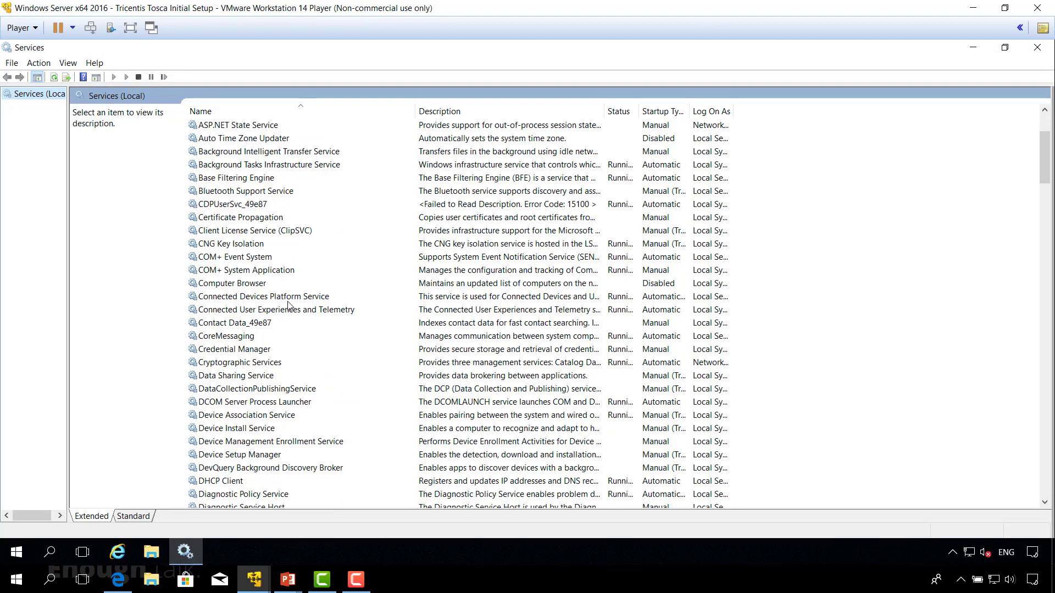
scroll(292, 302, down, 1)
scroll(291, 301, down, 5)
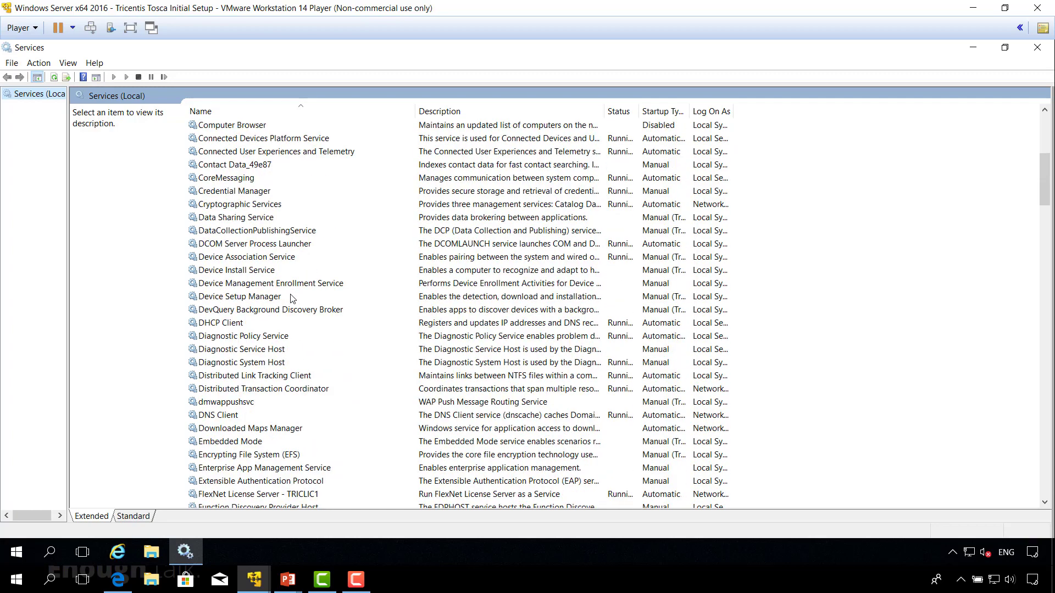
click(275, 418)
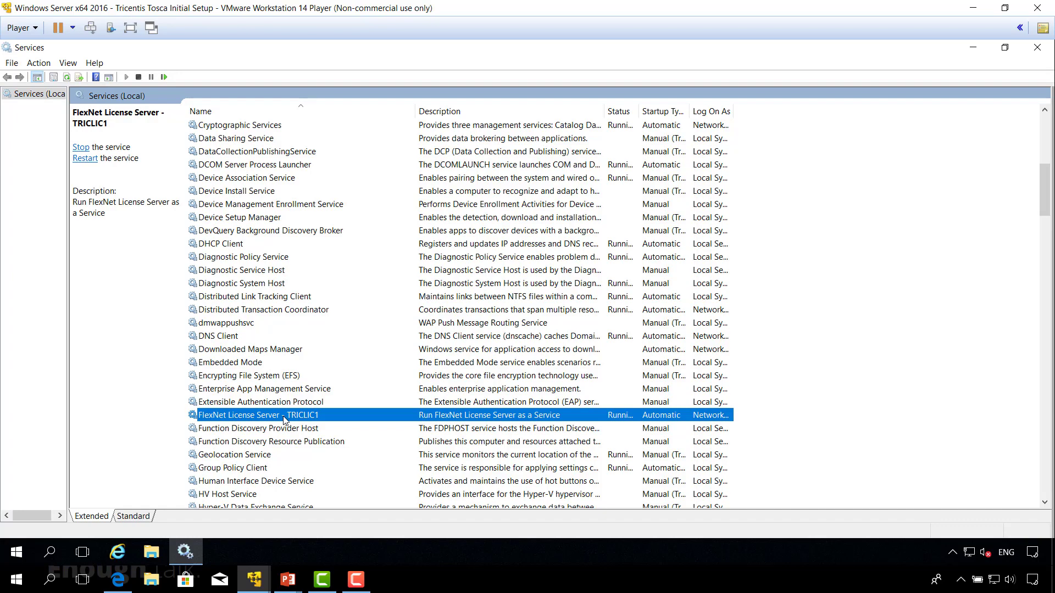
click(1037, 48)
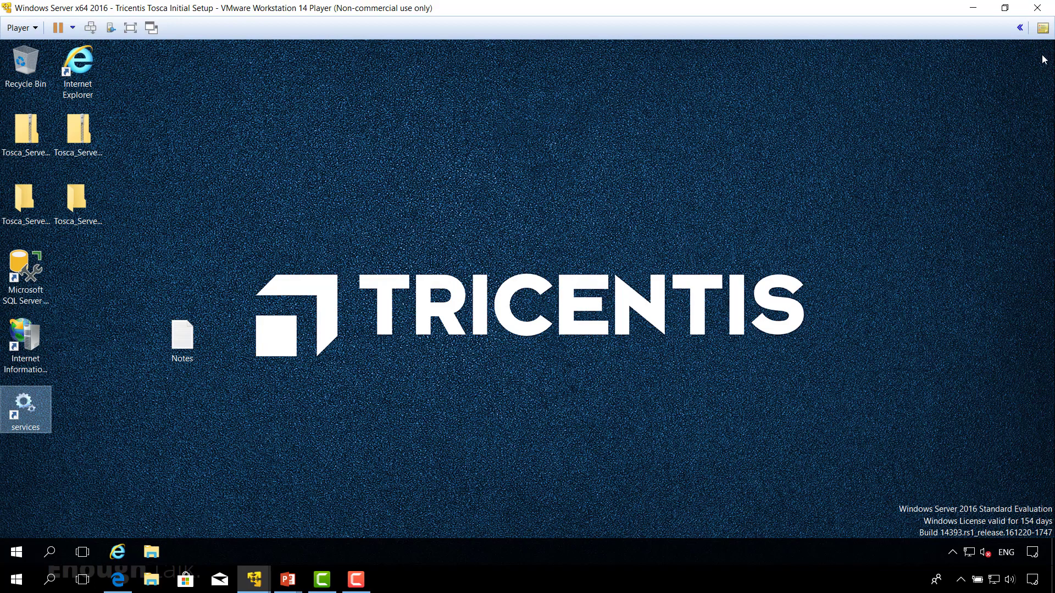
Step: Switch to the Windows 10 x64 Client virtual machine and finish the Tosca patch setup wizard
click(547, 394)
click(253, 585)
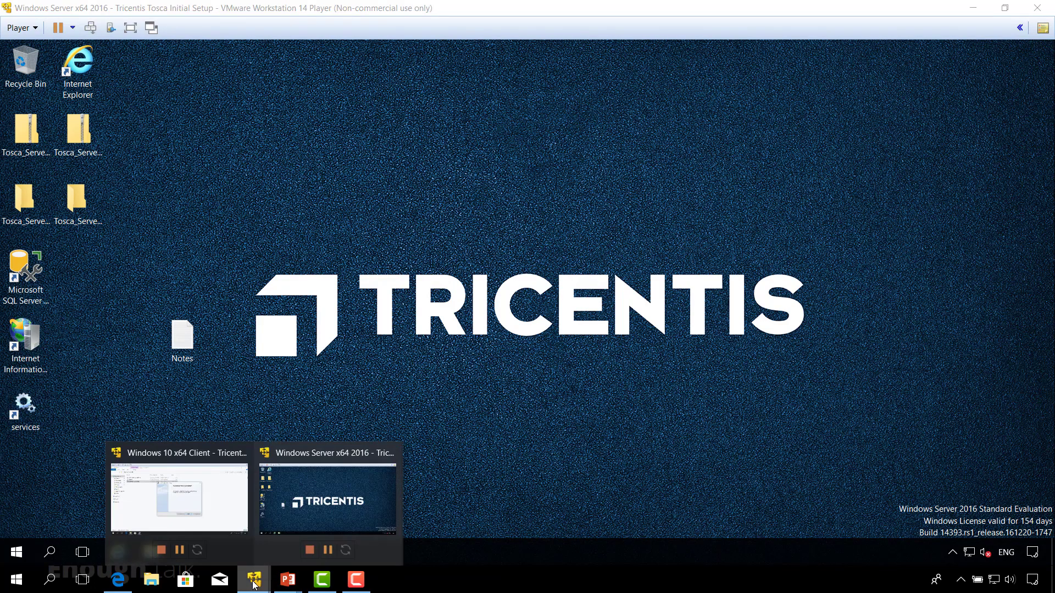
click(218, 507)
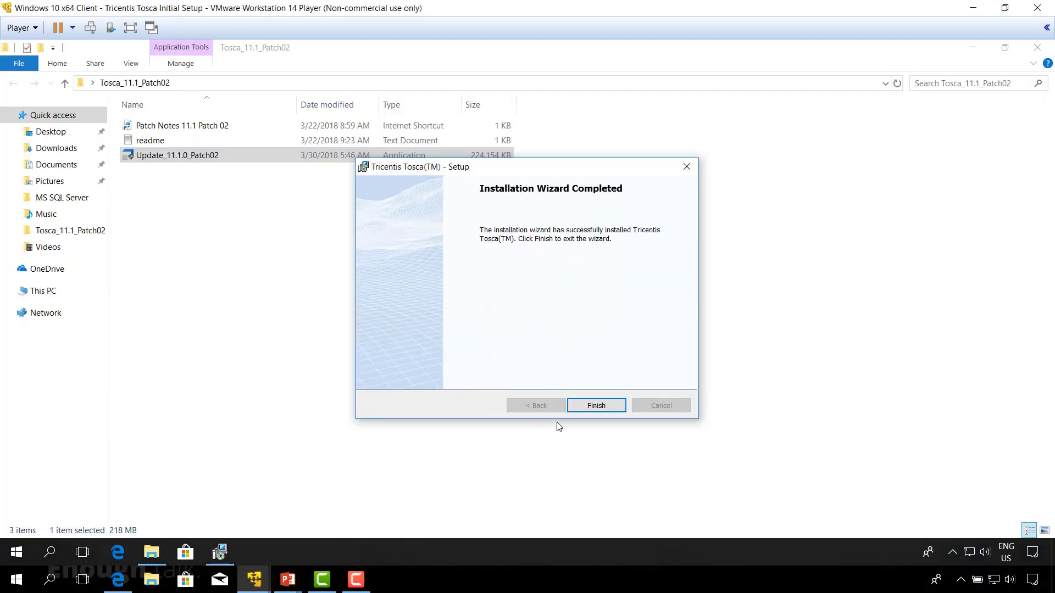
click(596, 406)
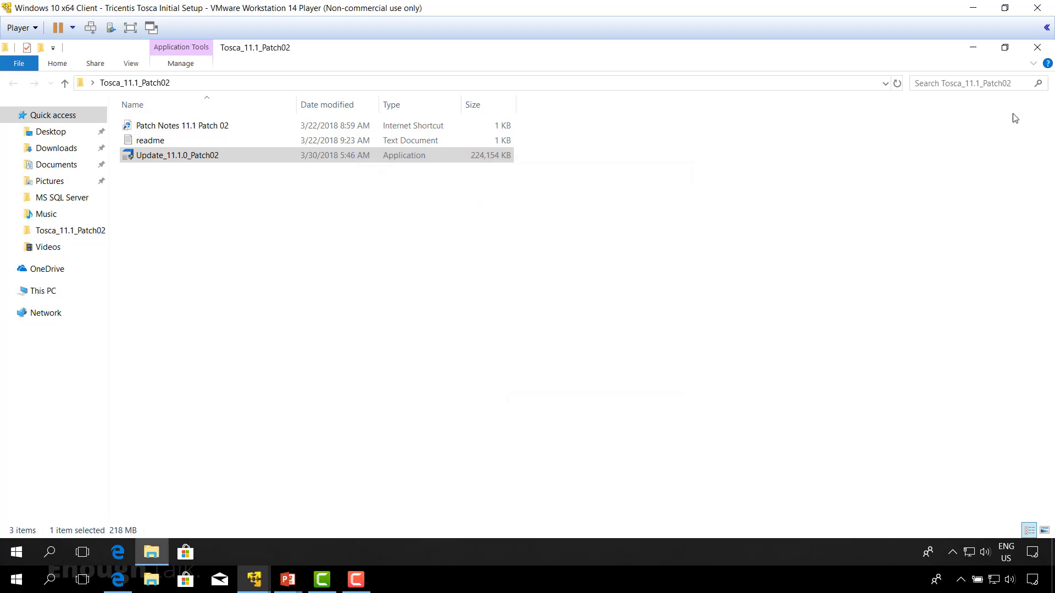
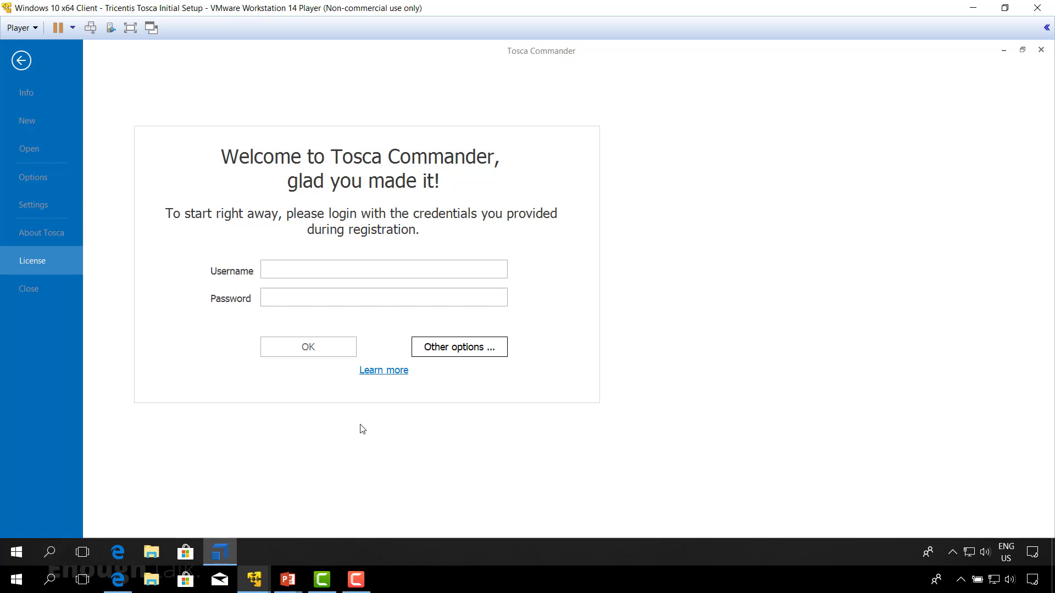
Step: Switch to the Tricentis support portal in the host's browser and open the License Overview of the account's assets
click(121, 585)
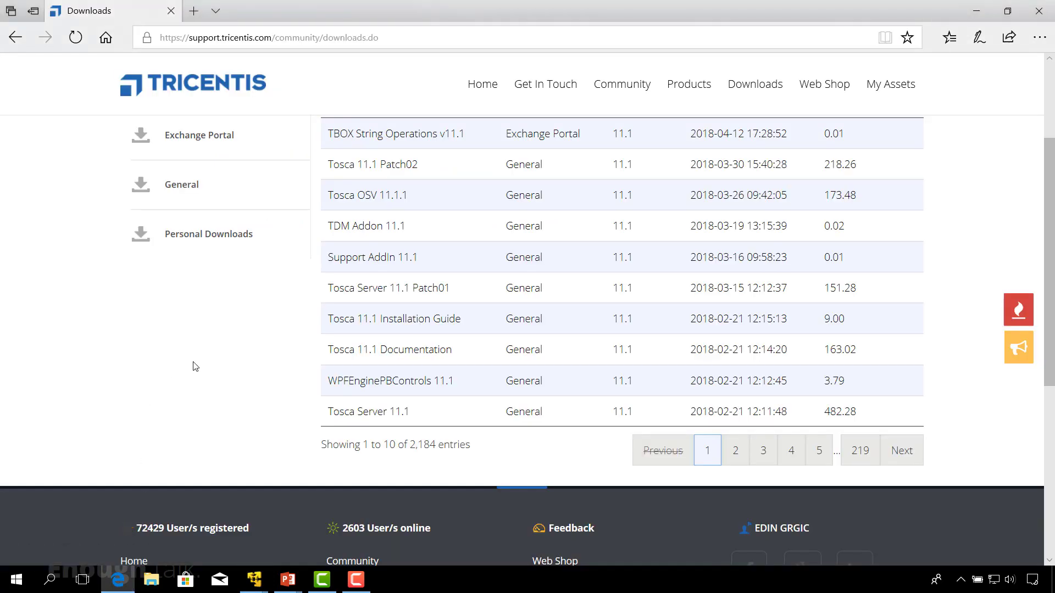
scroll(195, 366, up, 3)
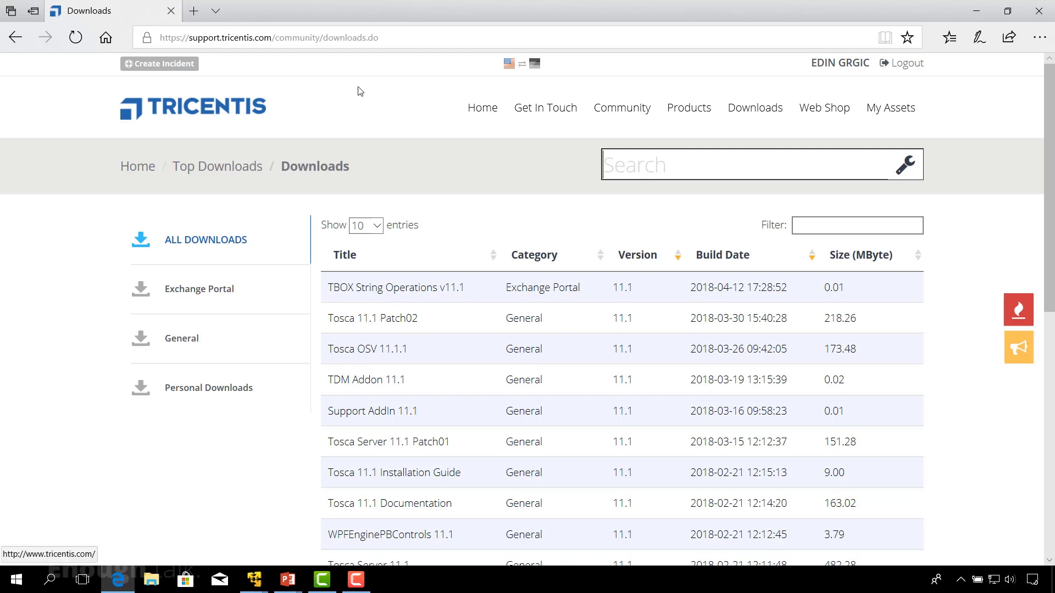
mouse_move(537, 104)
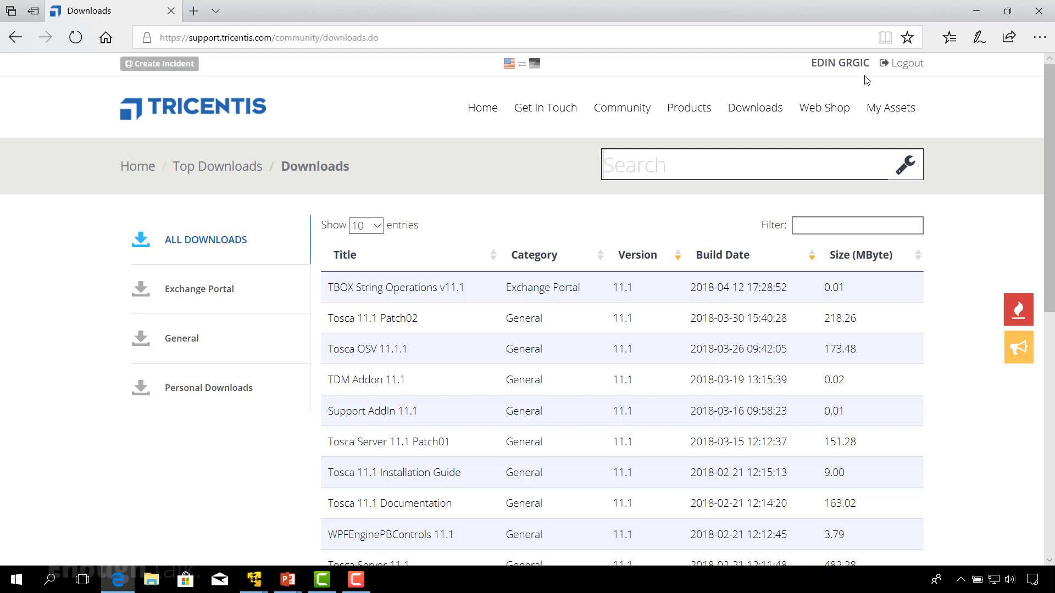
mouse_move(890, 107)
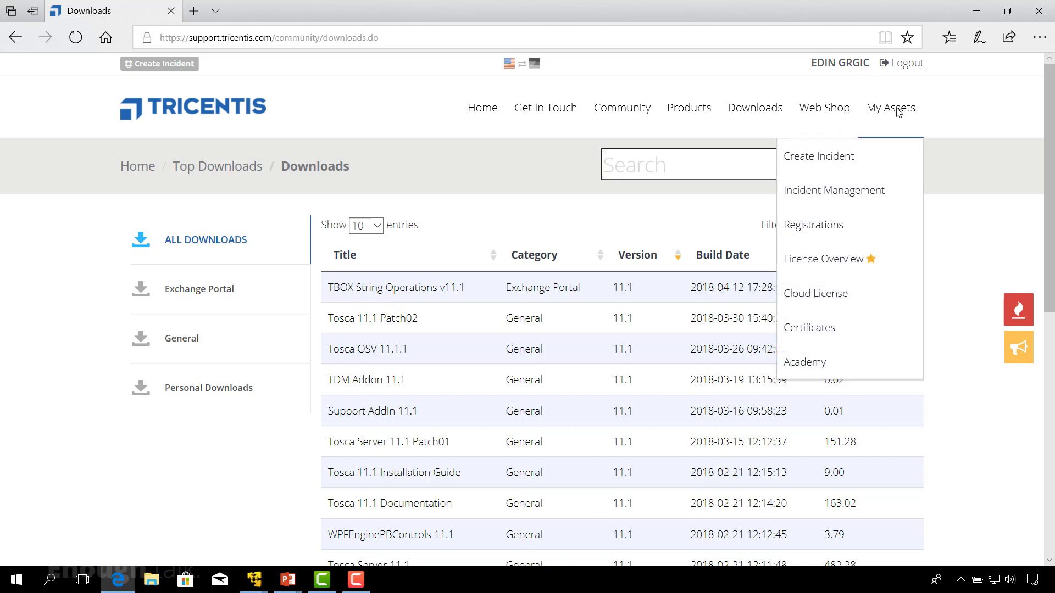
click(847, 267)
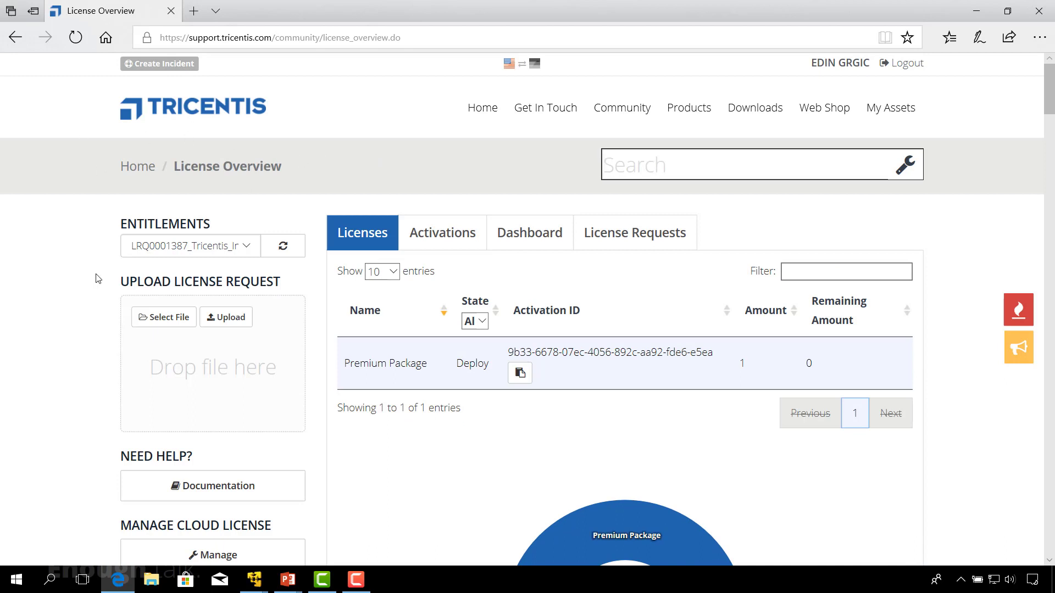
Step: Select the last entitlement in the list and copy the activation ID of its Premium Package
click(247, 248)
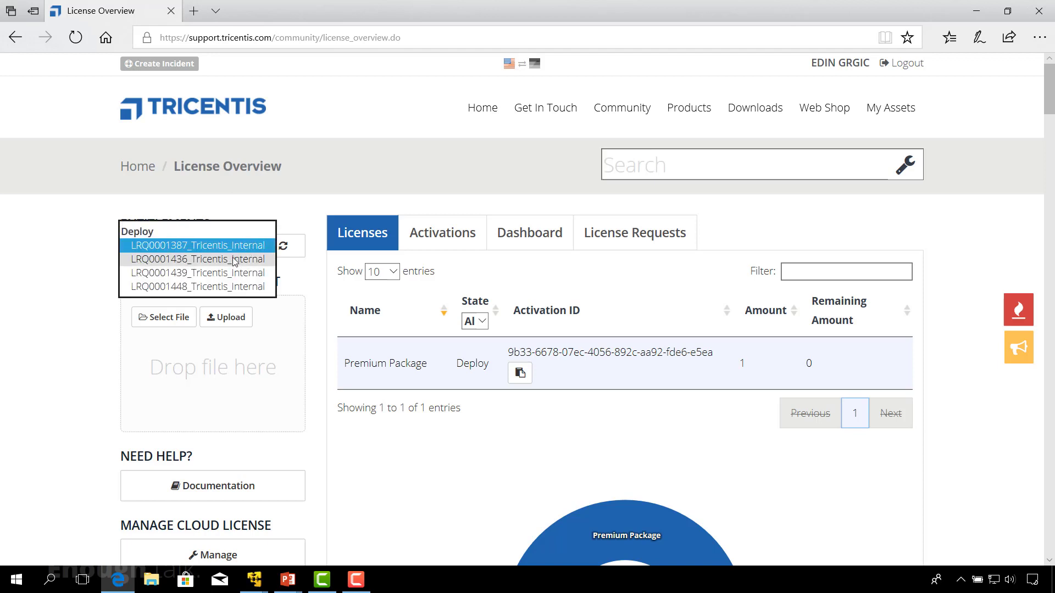
click(213, 288)
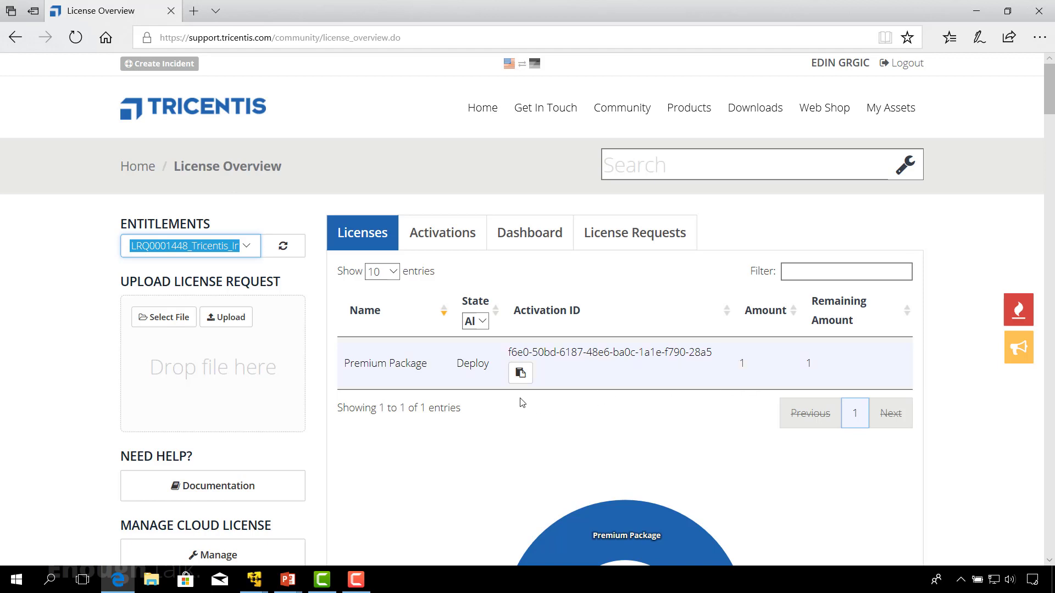
click(521, 376)
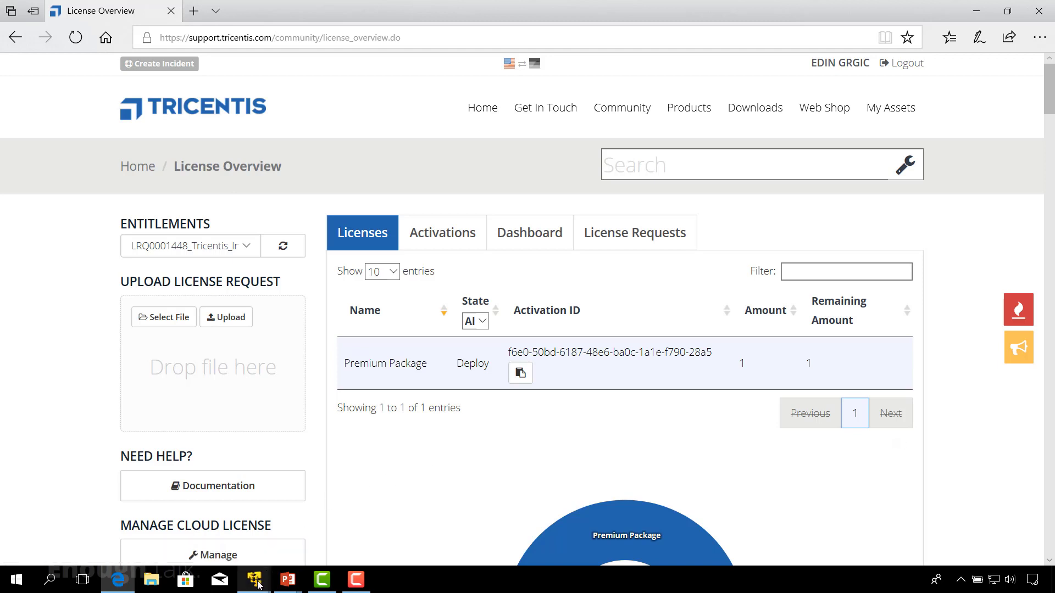
Step: Switch to the Windows 10 x64 Client virtual machine and choose to activate Tosca Commander licenses on the License Server
mouse_move(258, 584)
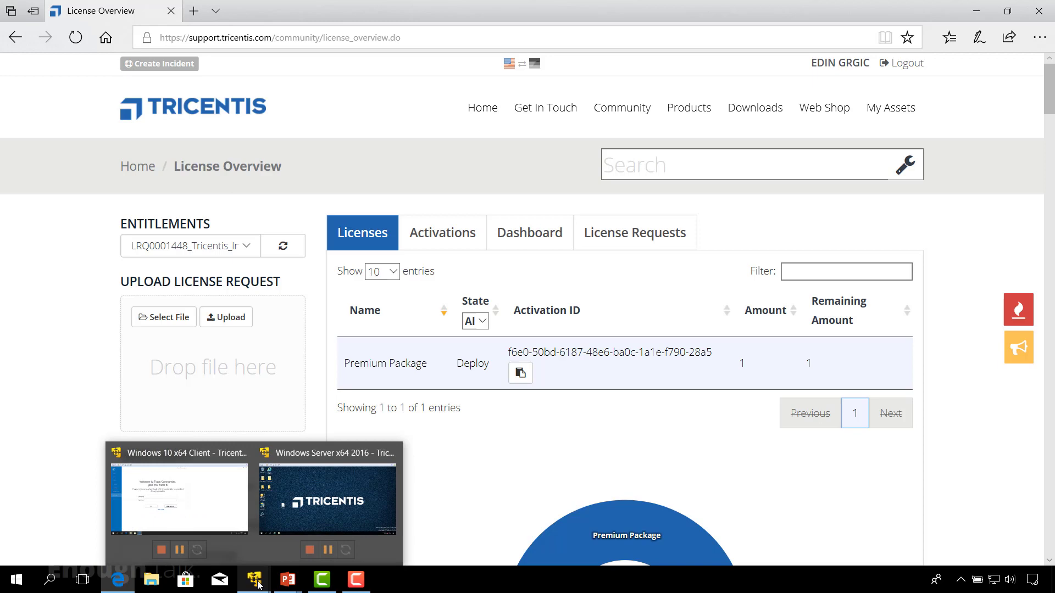
click(199, 516)
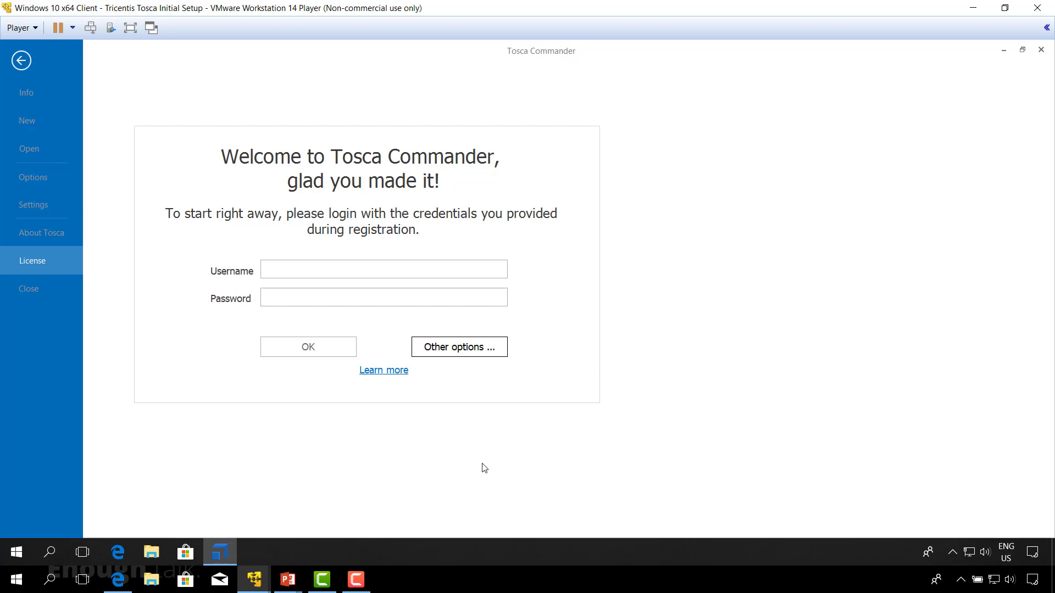
click(460, 352)
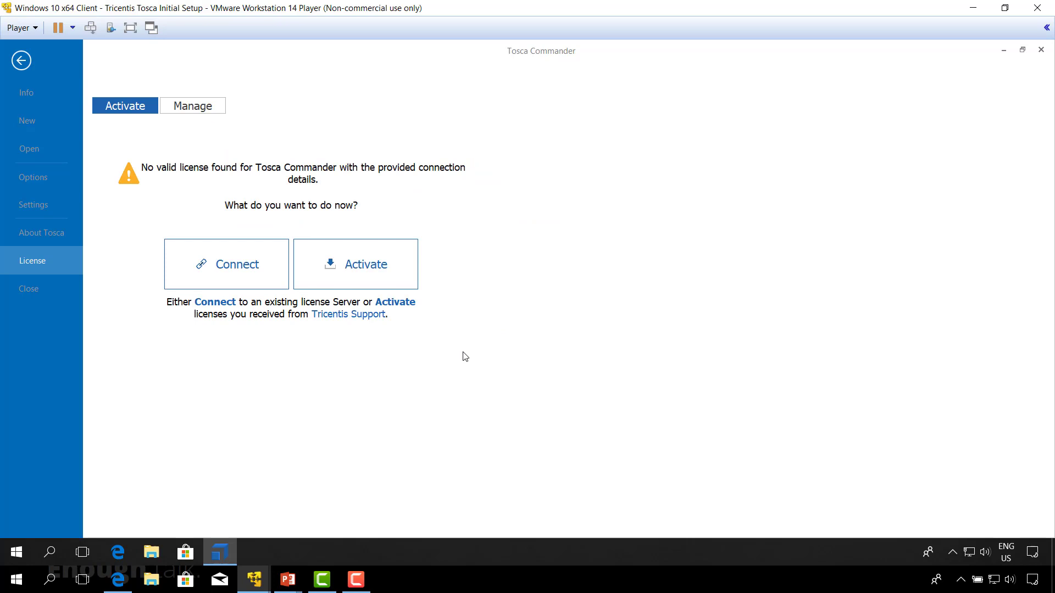
click(366, 268)
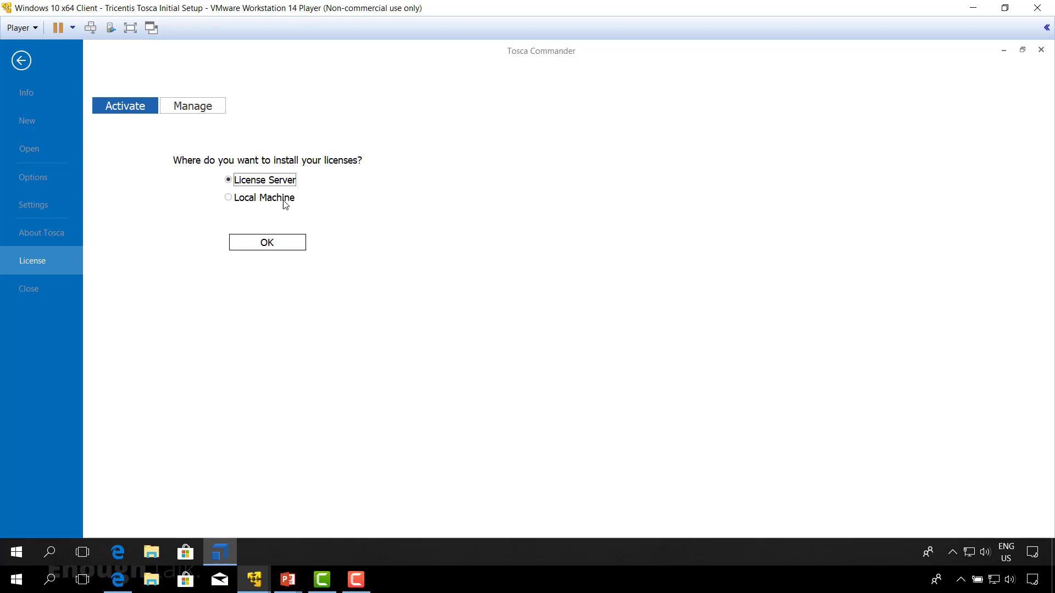
click(269, 245)
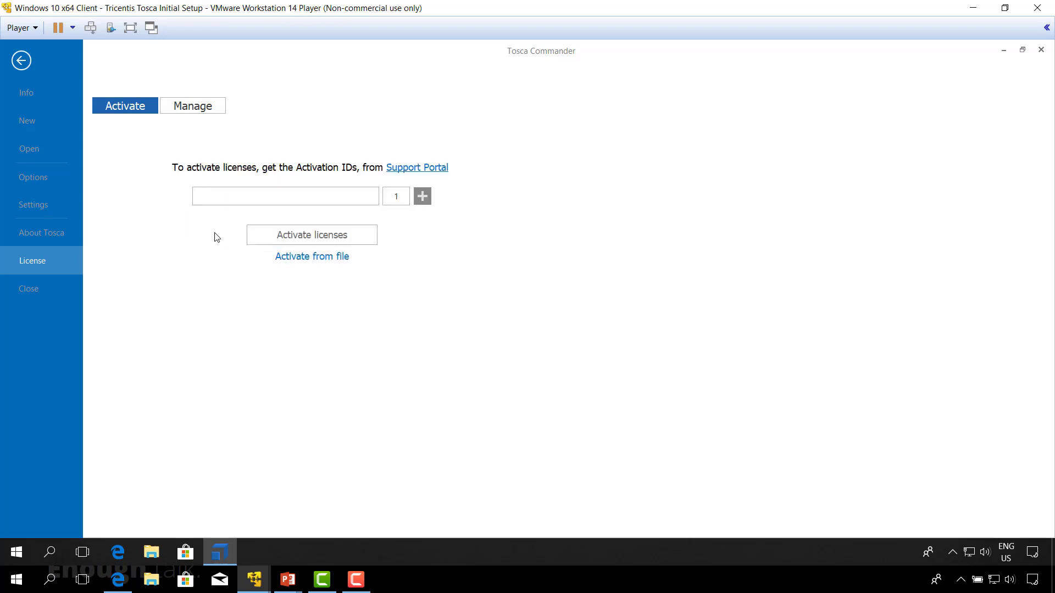
Step: Paste the license activation ID with an amount of 1 and activate the license
right_click(216, 196)
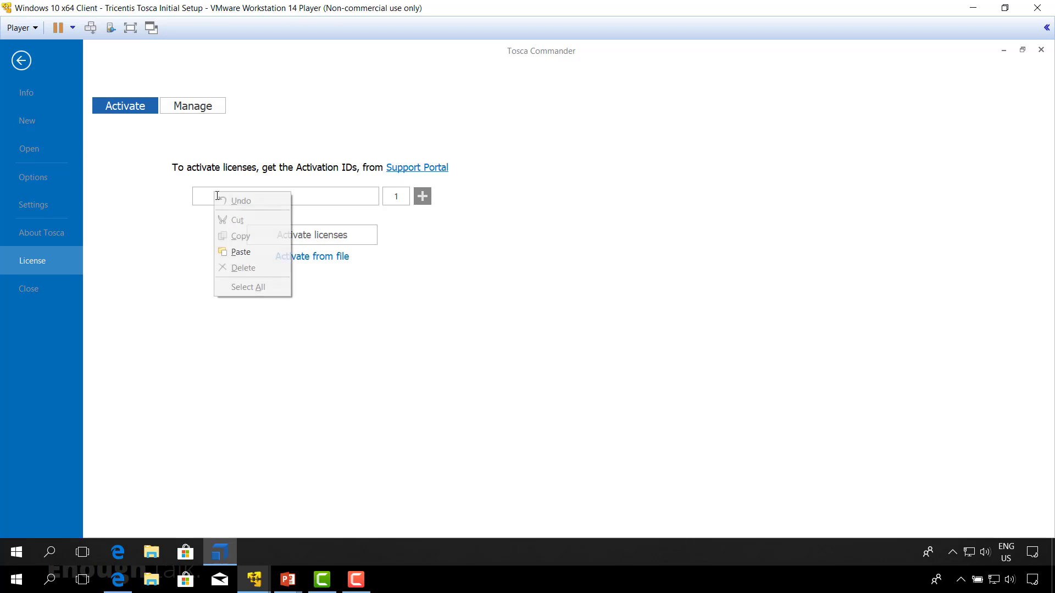
click(242, 252)
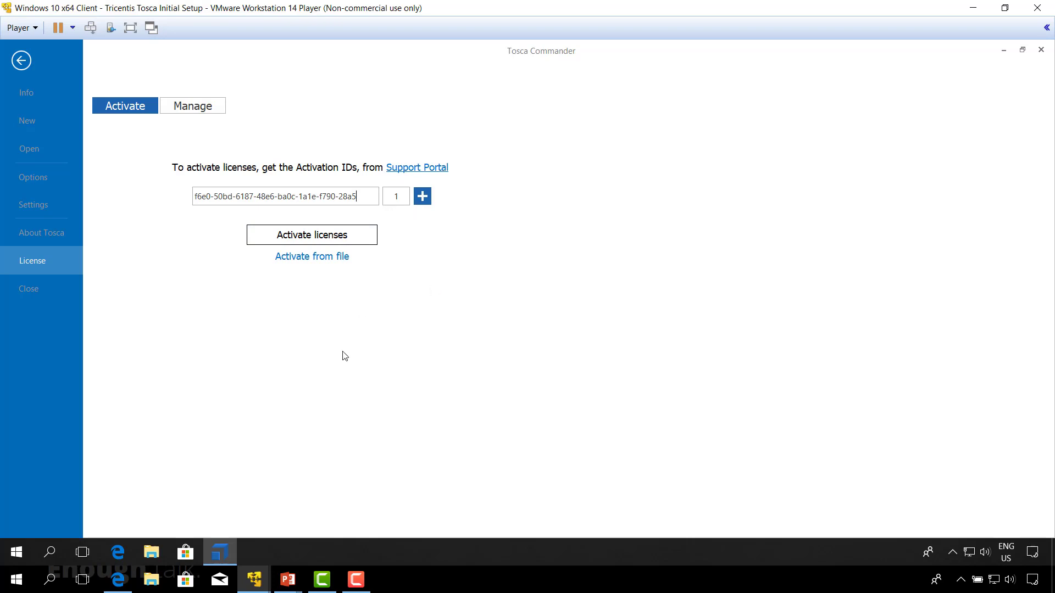
click(334, 241)
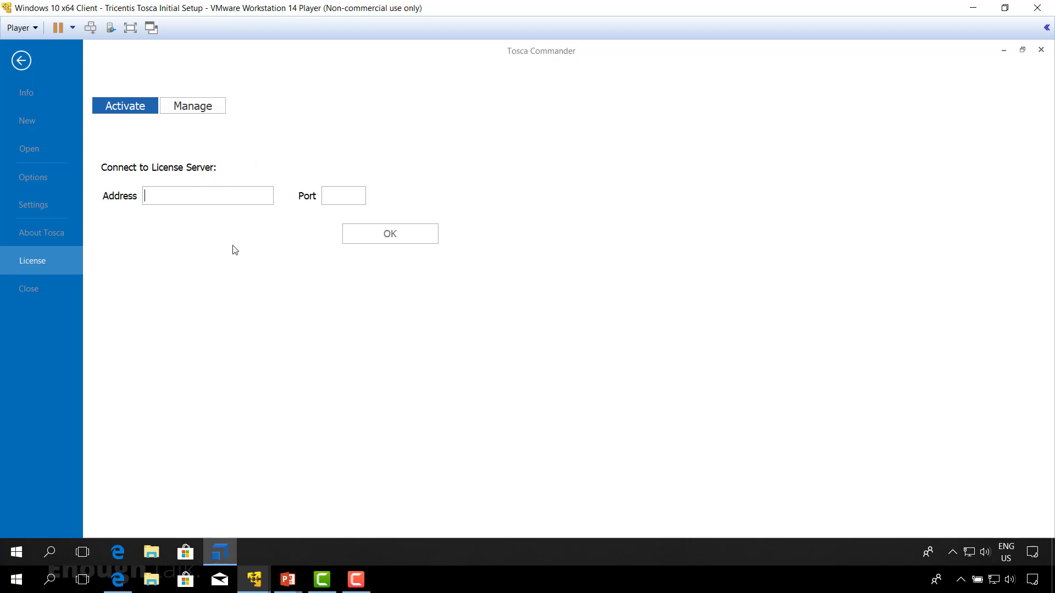
Step: Open the Notes file on the client's desktop and copy the Windows Server 2016 computer name WIN-AGR0P7U0O1J
click(1052, 552)
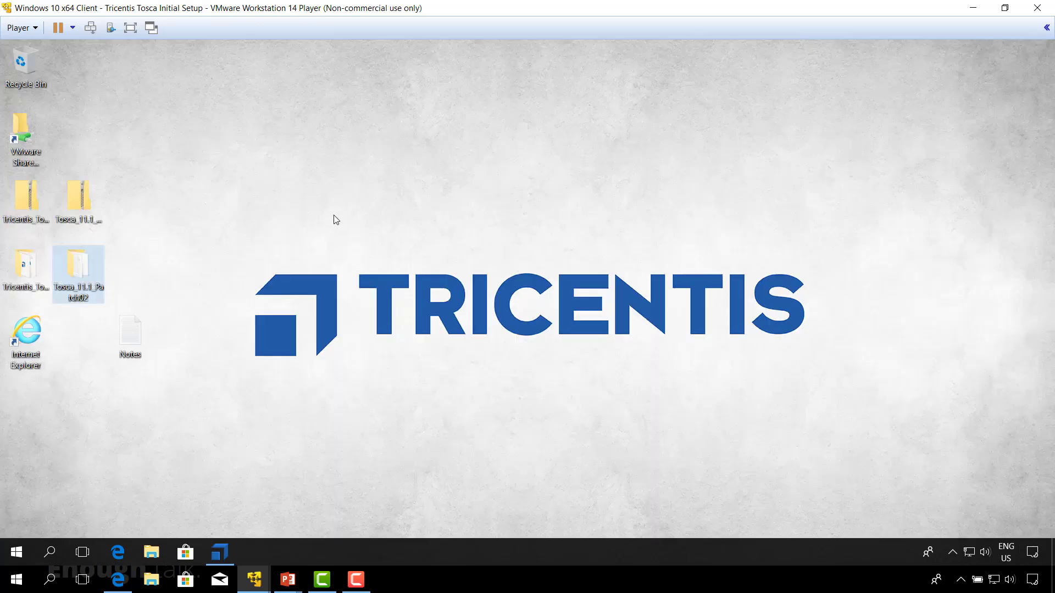
double_click(128, 336)
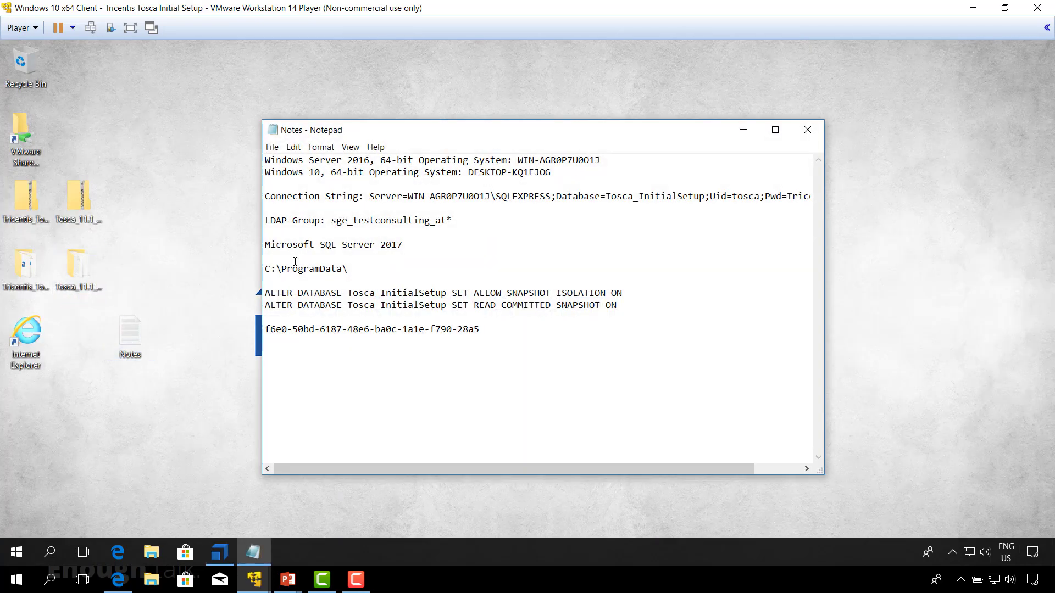
drag(599, 159, 518, 157)
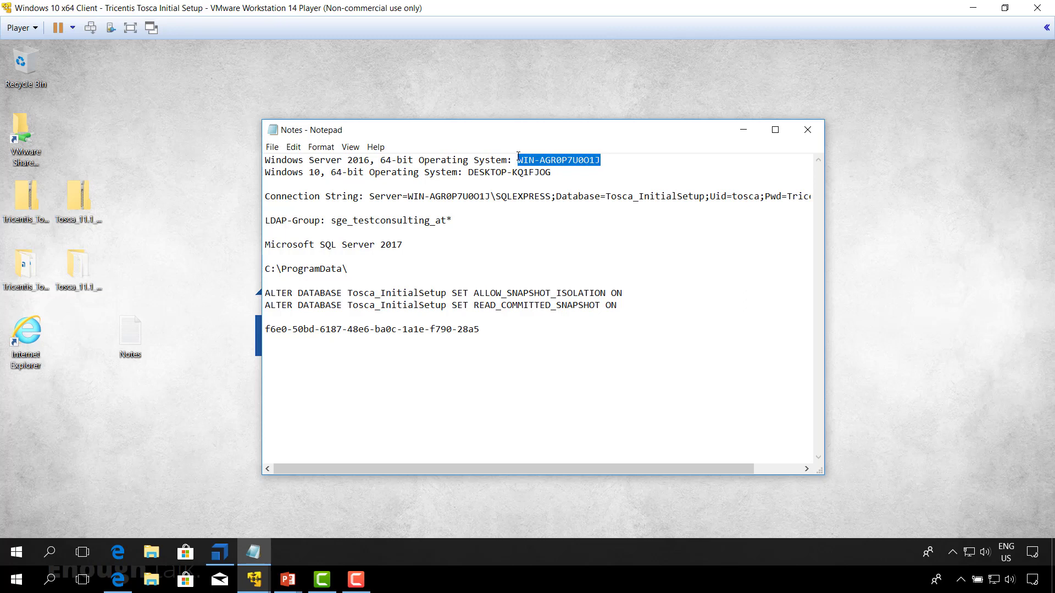
Step: Connect Tosca Commander to the license server at address WIN-AGR0P7U0O1J and port 7070, and refresh the license list
click(220, 552)
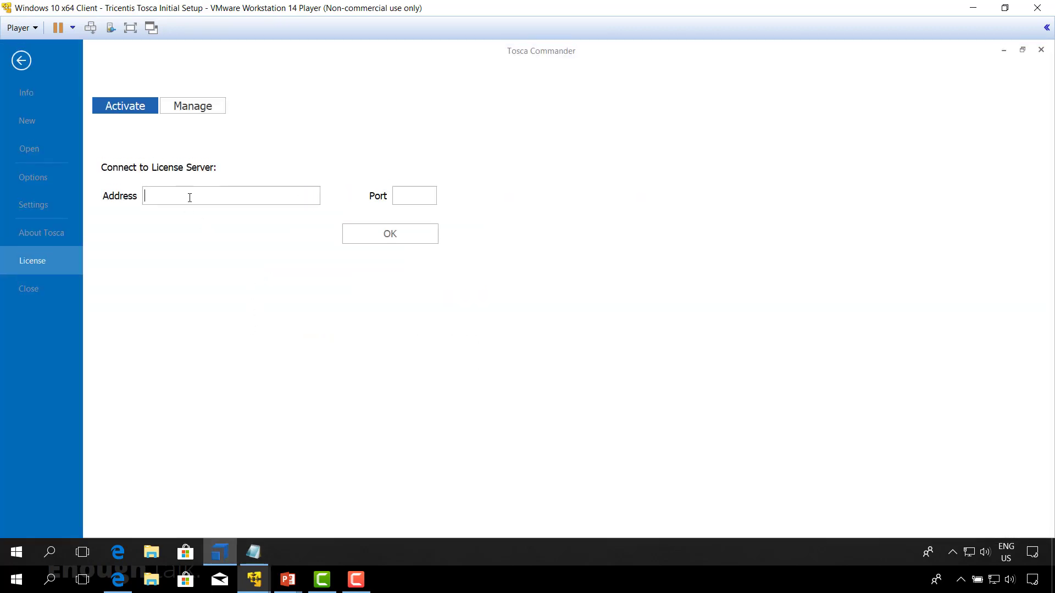
key(ctrl+v)
click(422, 196)
text(7070)
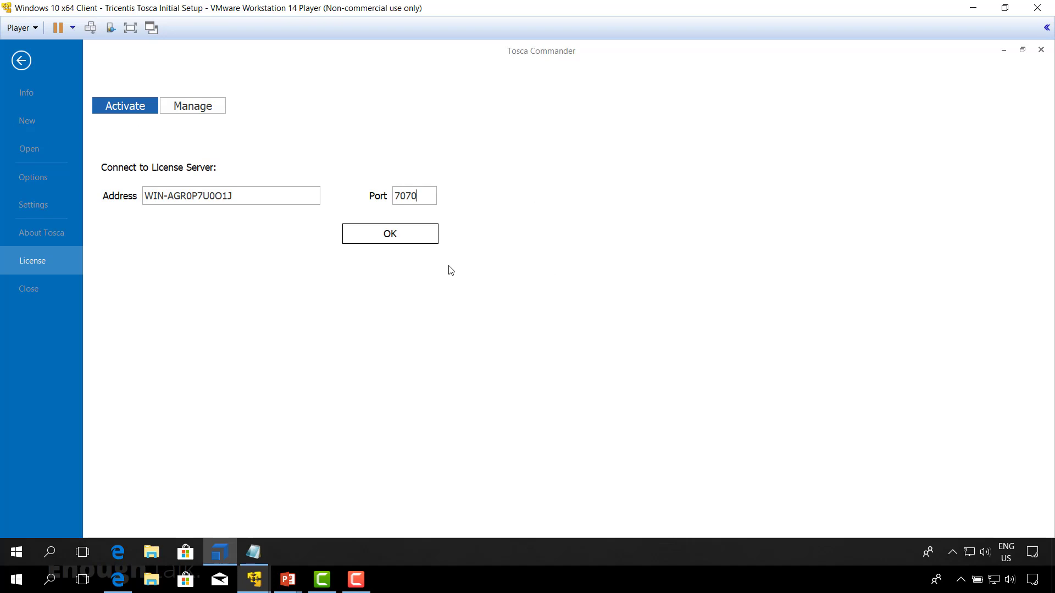
click(405, 243)
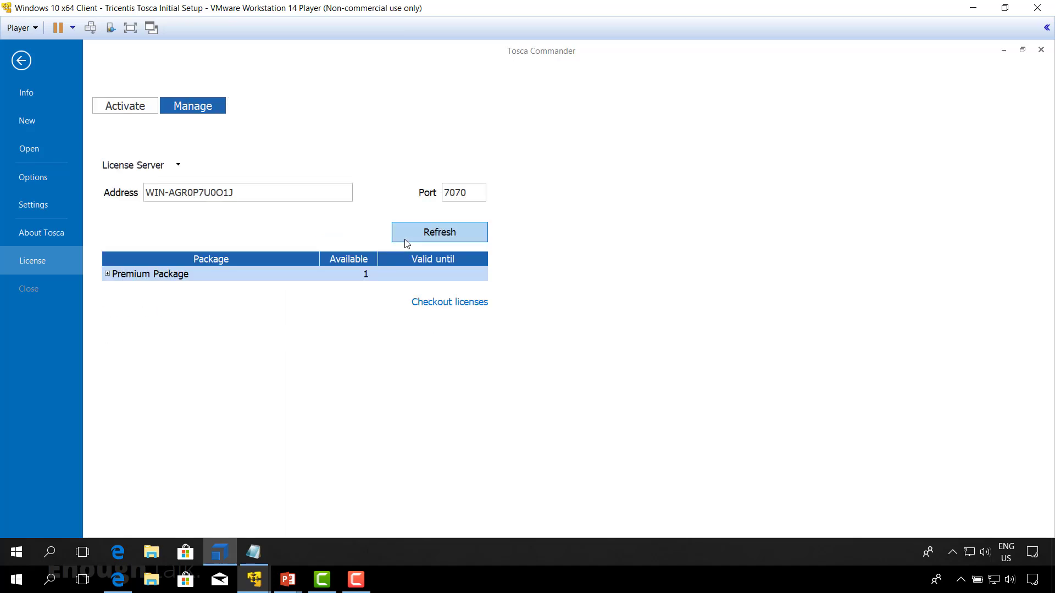
click(443, 233)
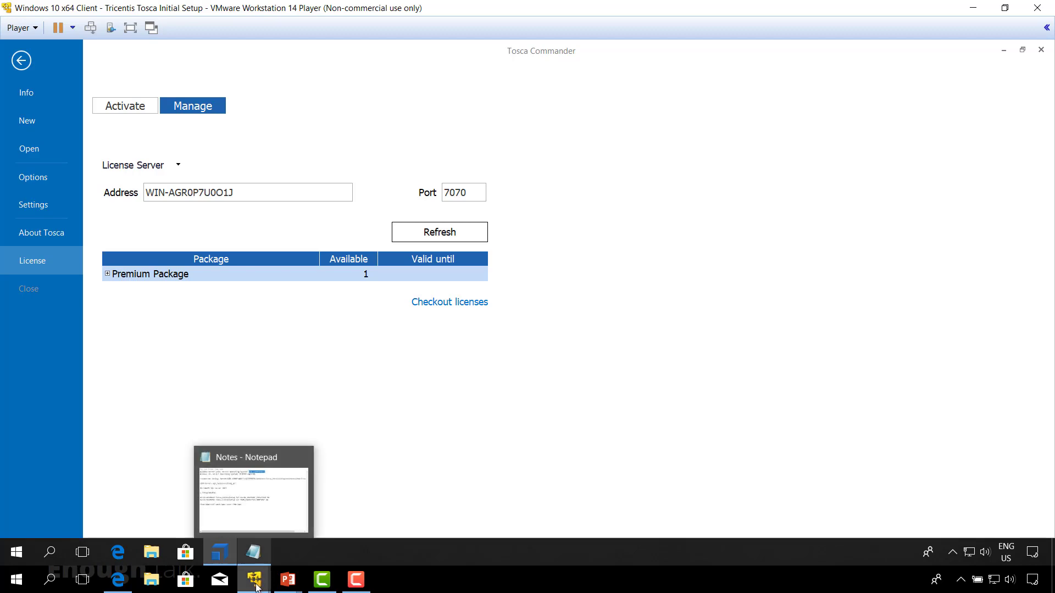
Step: On Windows Server x64 2016, connect SQL Server Management Studio to WIN-AGR0P7U0O1J\SQLEXPRESS and select the Tosca_InitialSetup database to check it
mouse_move(256, 587)
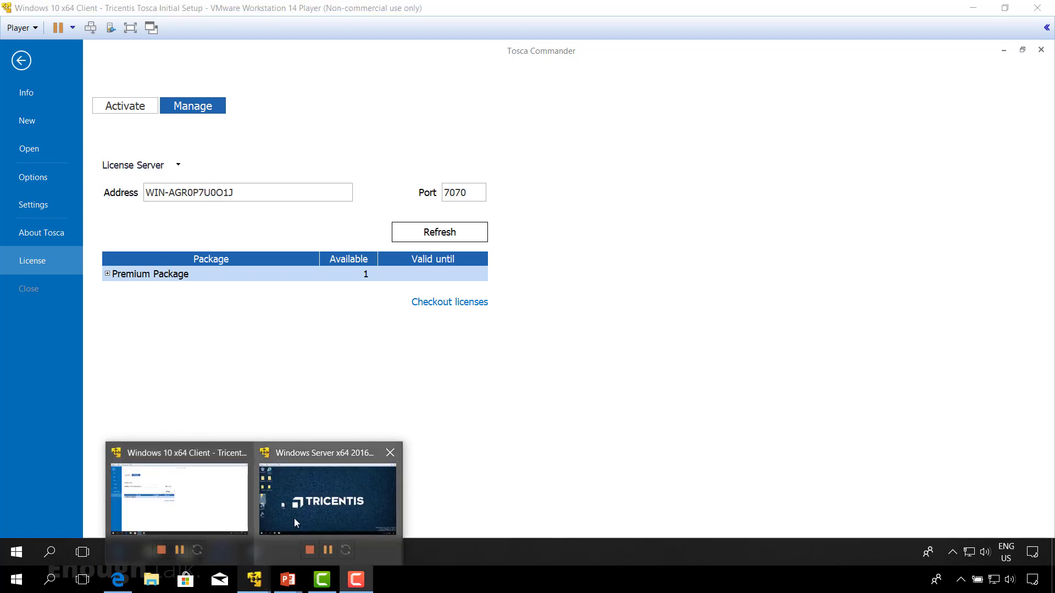
mouse_move(318, 506)
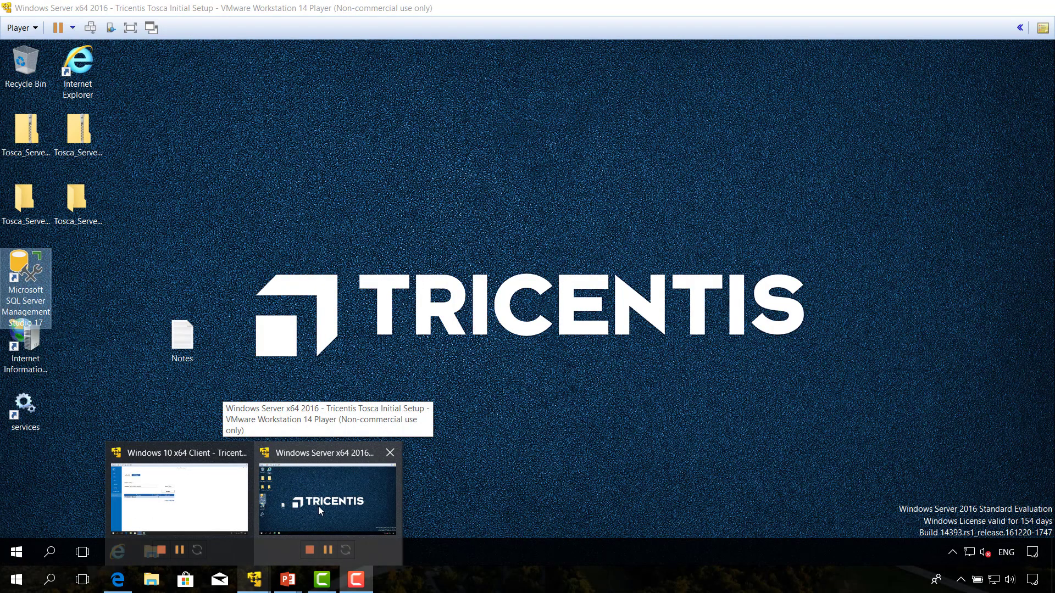
click(318, 506)
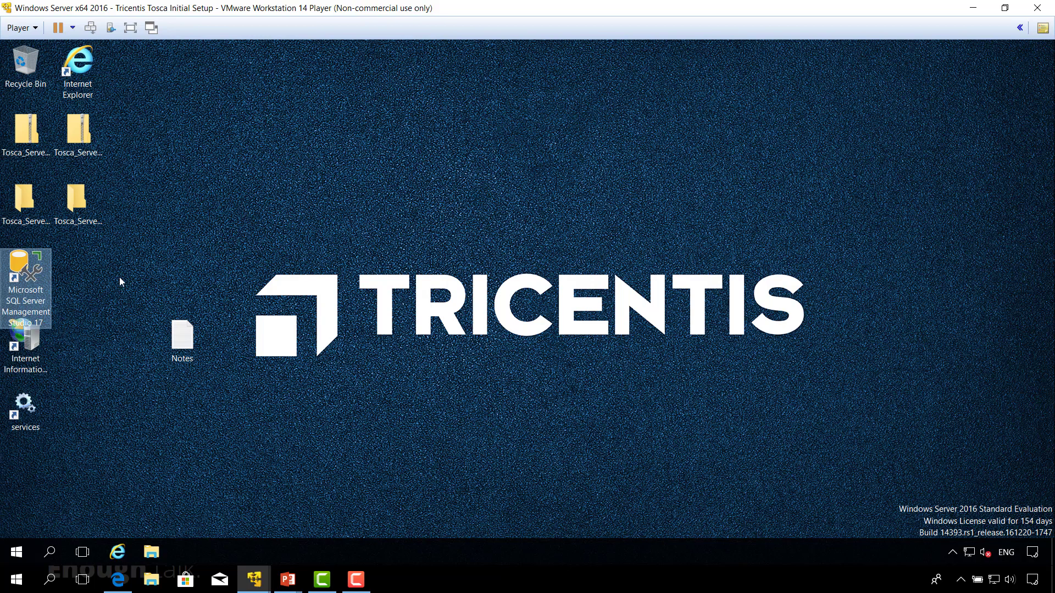
double_click(20, 282)
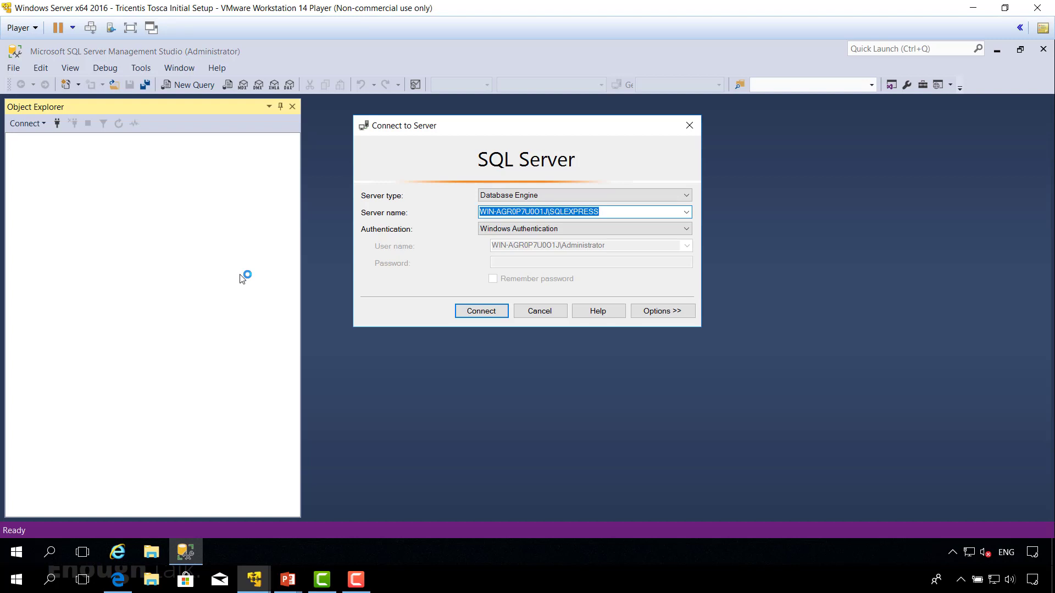
click(482, 312)
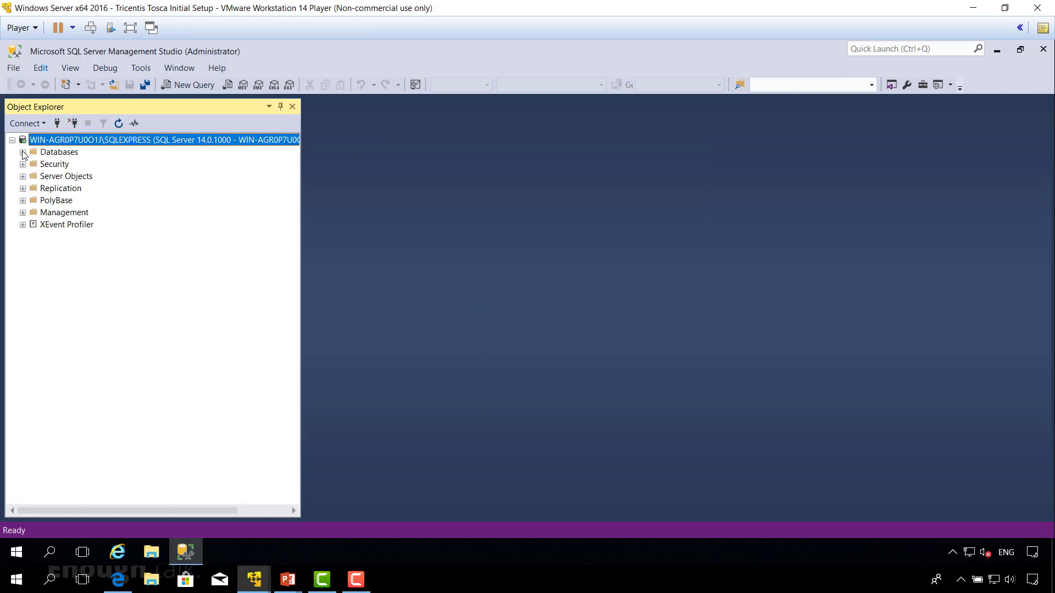
click(22, 153)
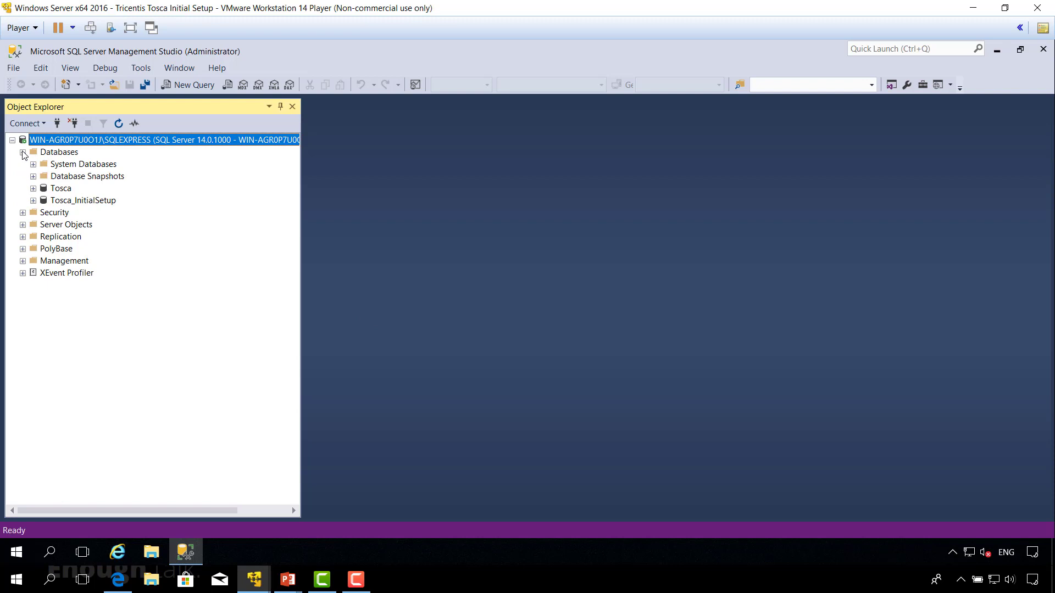
click(72, 201)
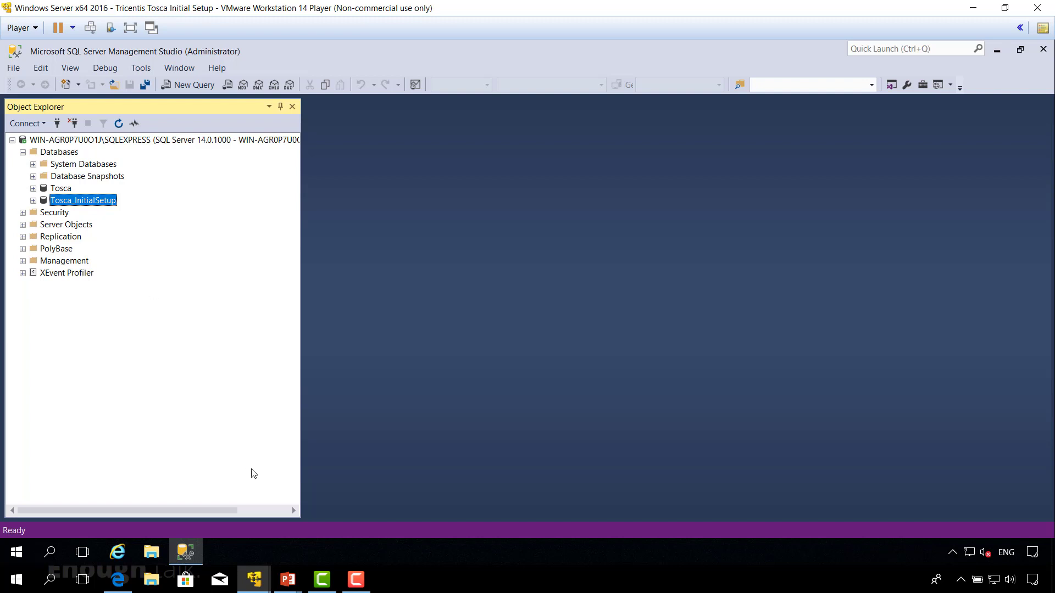
Step: Switch to the Windows 10 x64 Client virtual machine and go to the %Tricentis_Home% folder in File Explorer
mouse_move(256, 584)
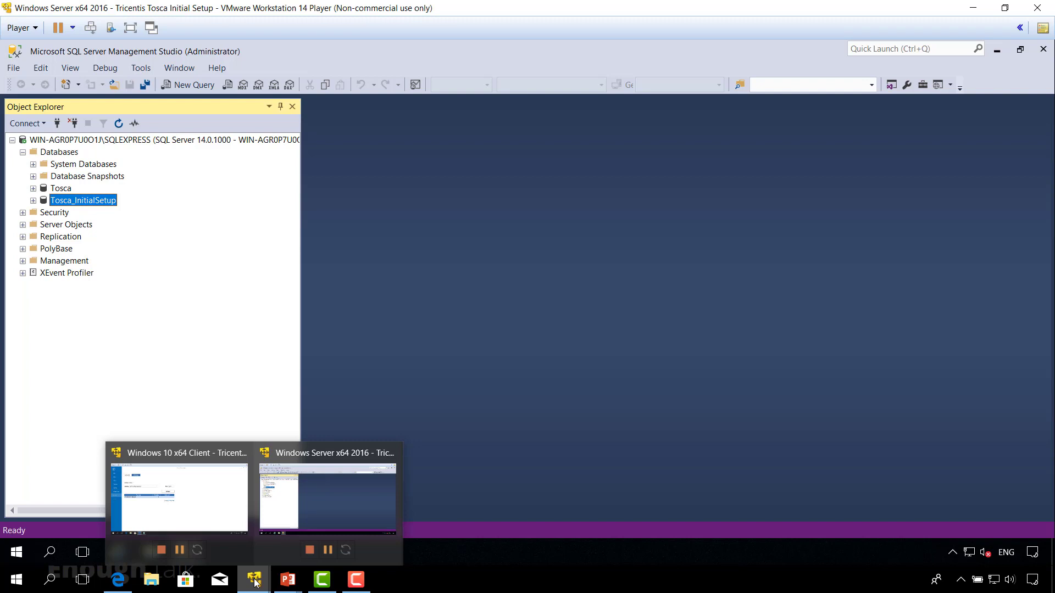
click(231, 522)
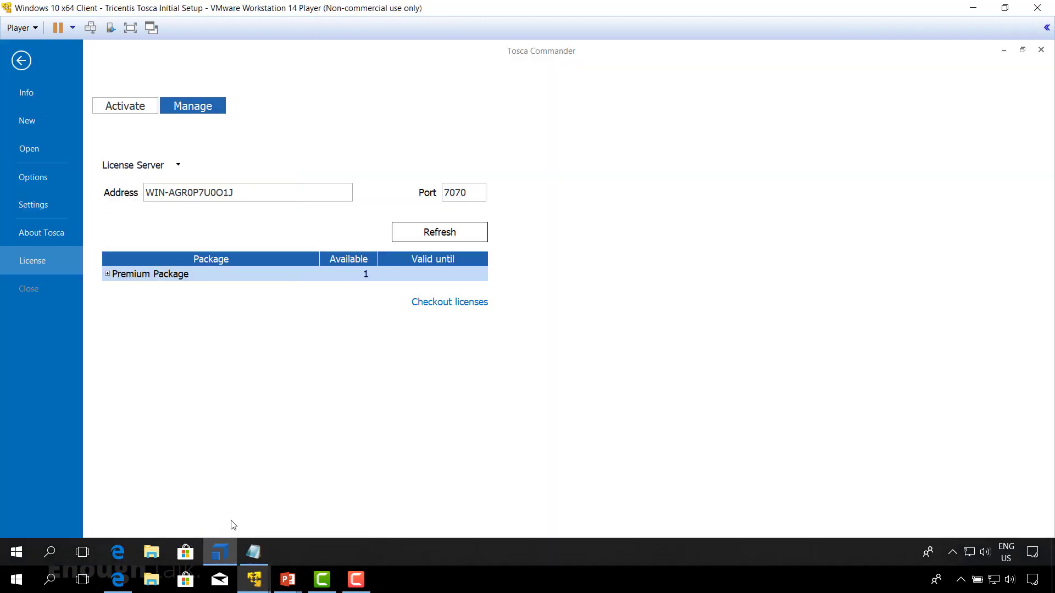
click(152, 552)
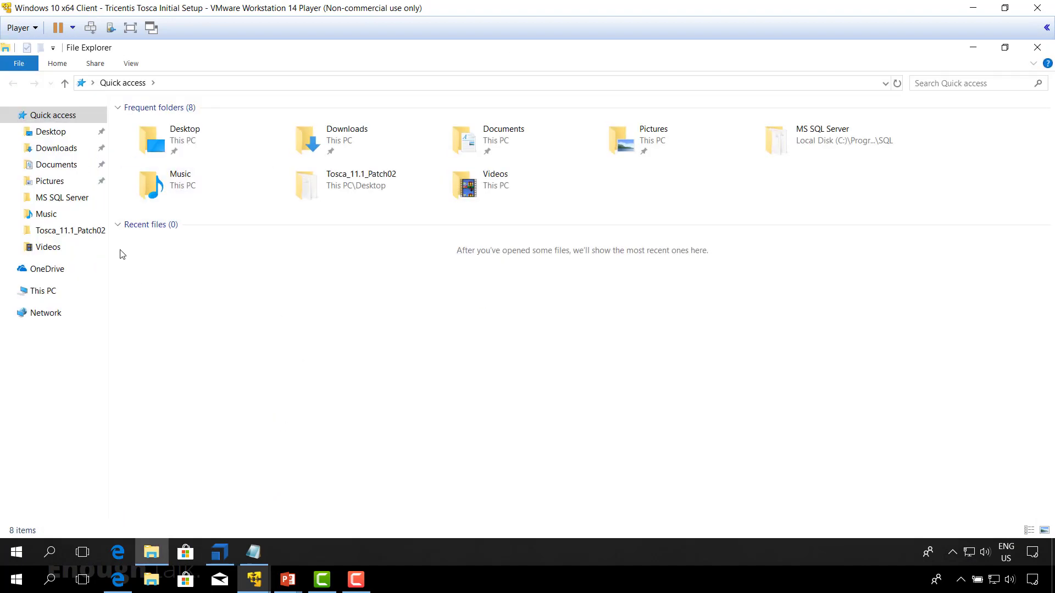
click(194, 79)
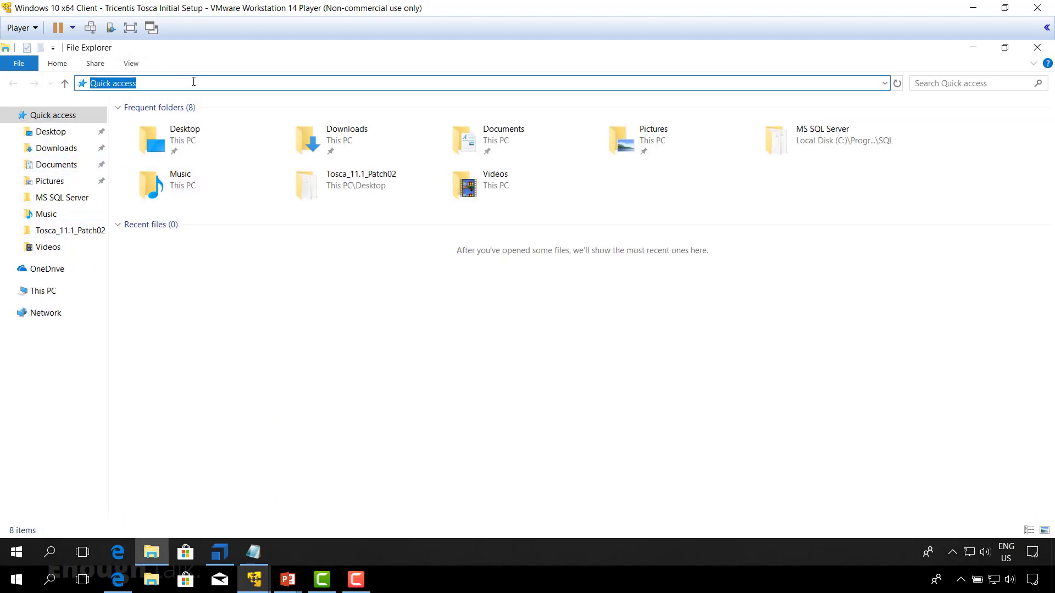
text(%Tricentis_Ho)
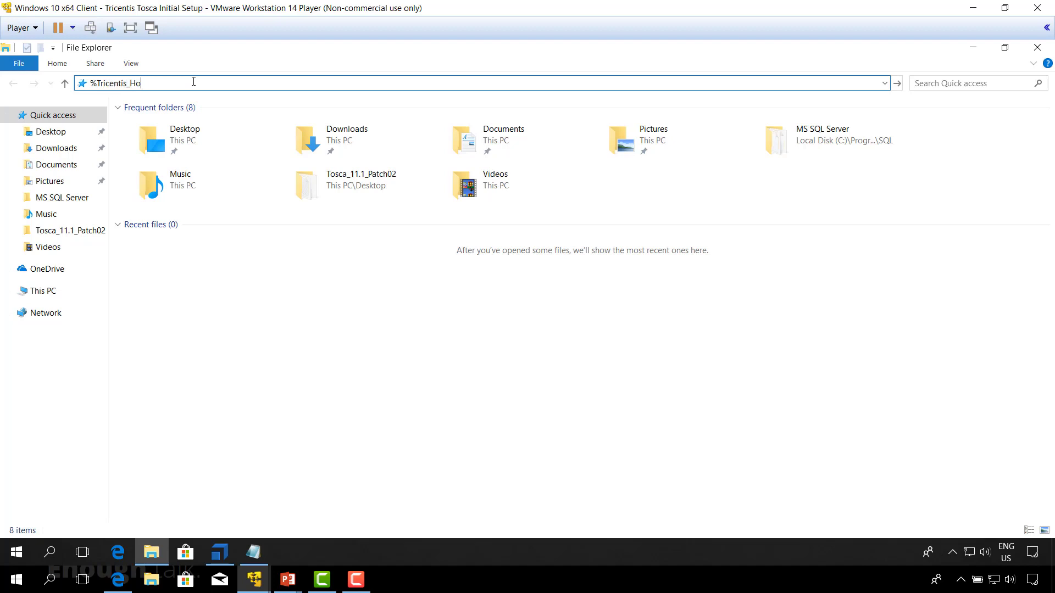
text(me%)
key(Return)
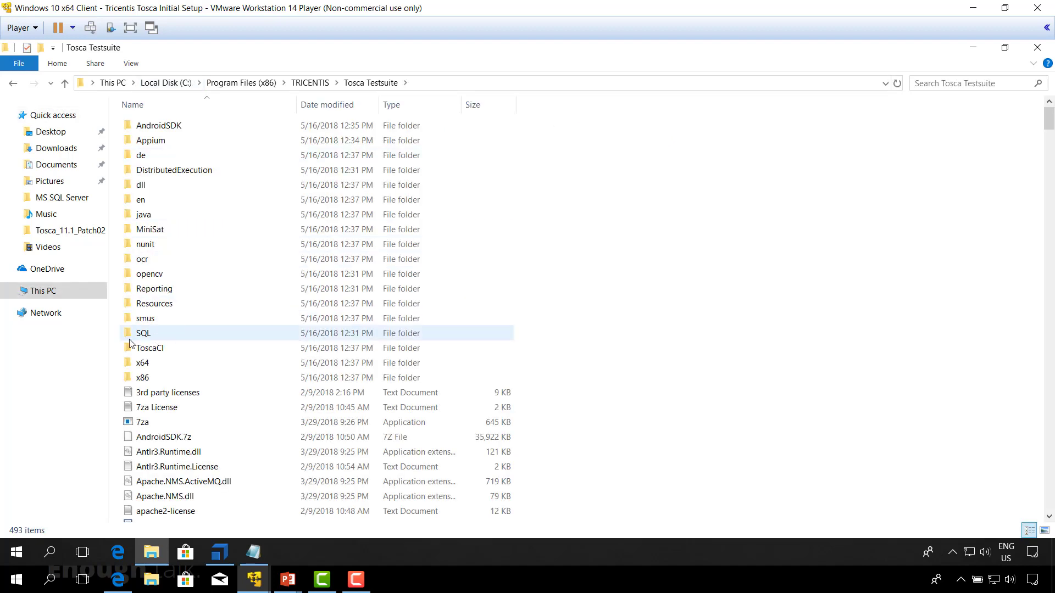
Step: Open Create Tables MSSQL.sql from the SQL\MS SQL Server folder for editing, copy the entire script and close the file
double_click(148, 336)
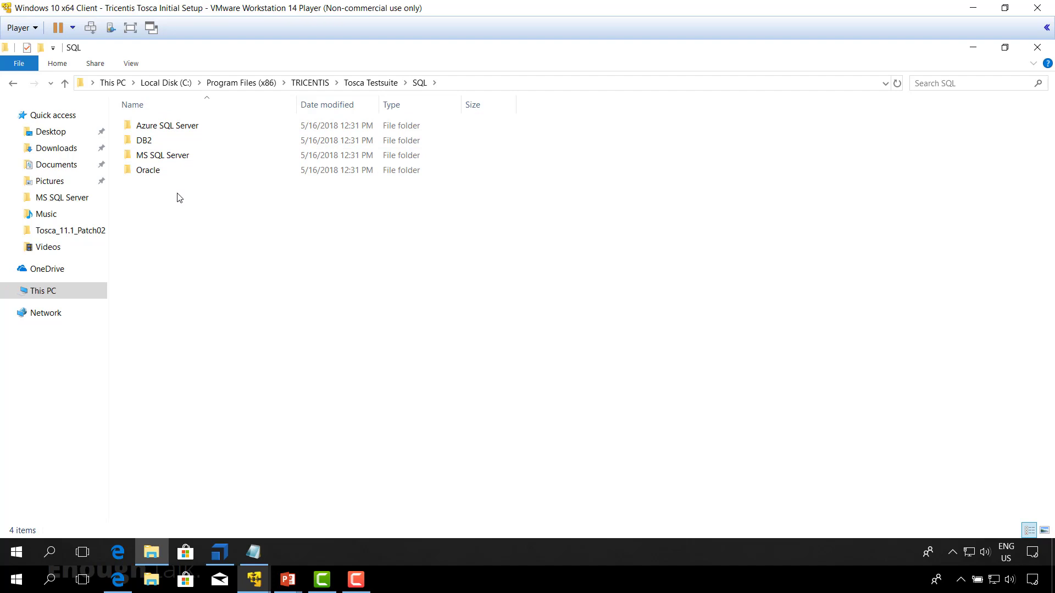
double_click(177, 159)
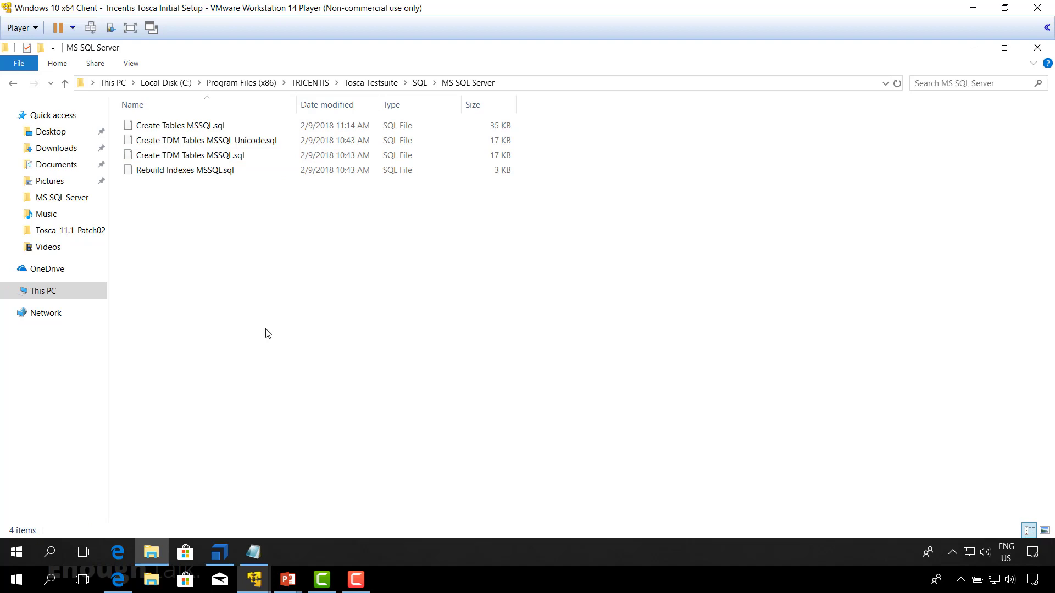
right_click(174, 129)
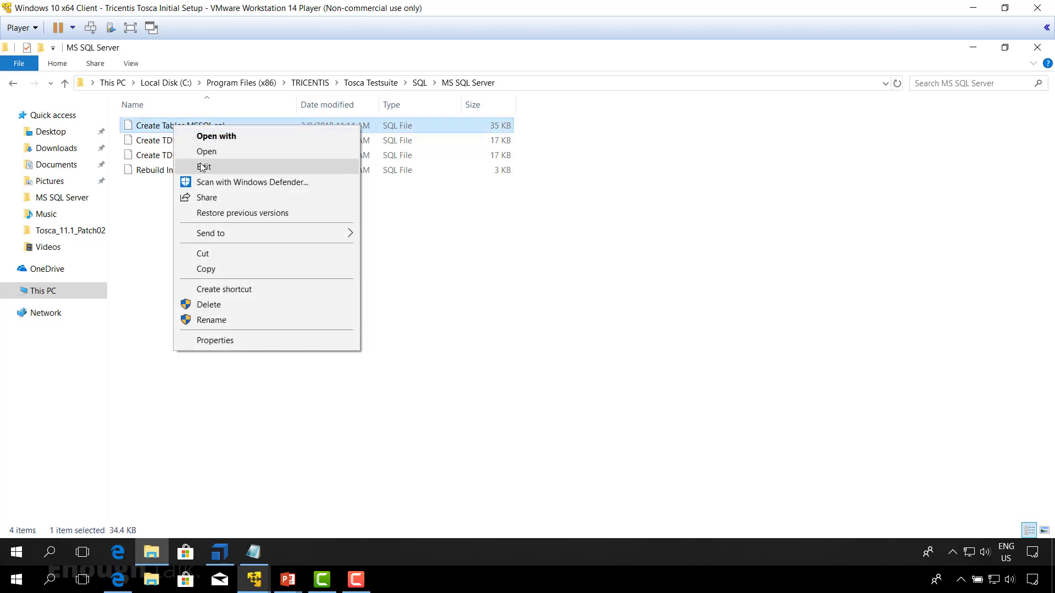
click(203, 167)
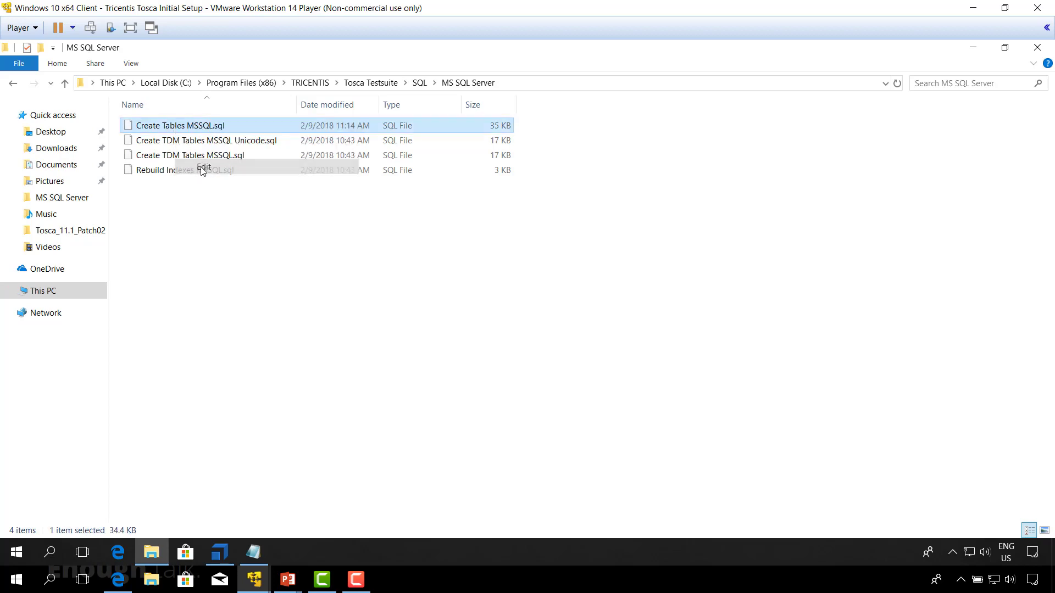
click(604, 224)
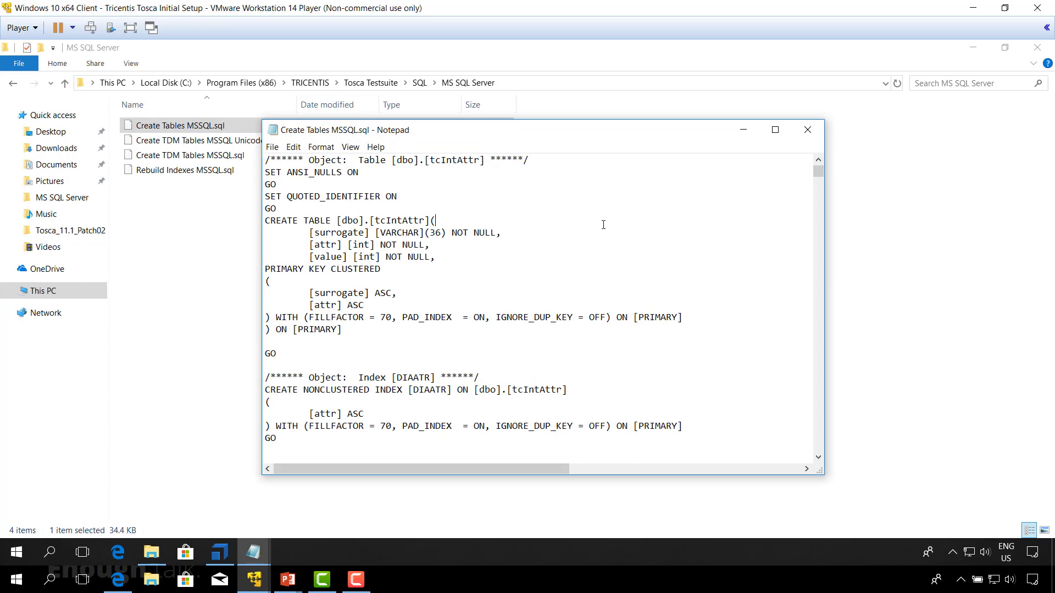
key(ctrl+a)
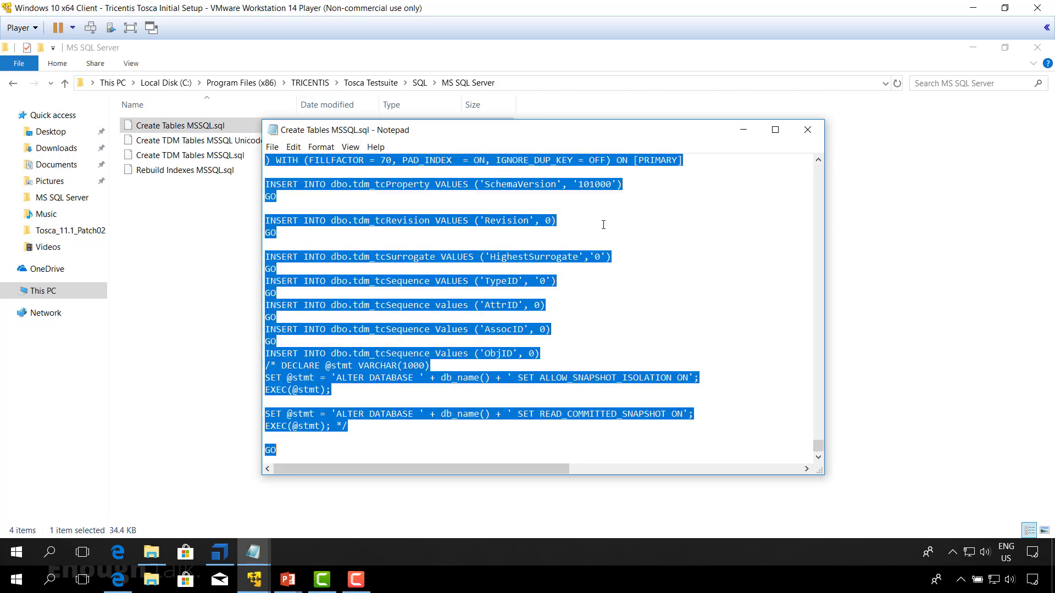
click(808, 130)
Step: On Windows Server x64 2016, paste the copied table creation script into a new query for Tosca_InitialSetup and execute it
mouse_move(256, 586)
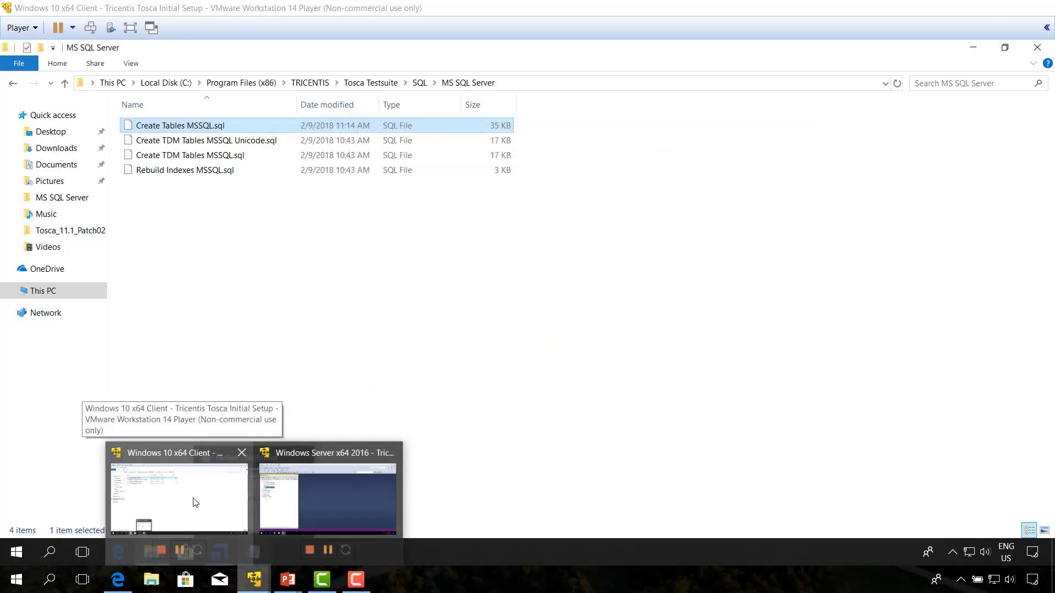
click(195, 502)
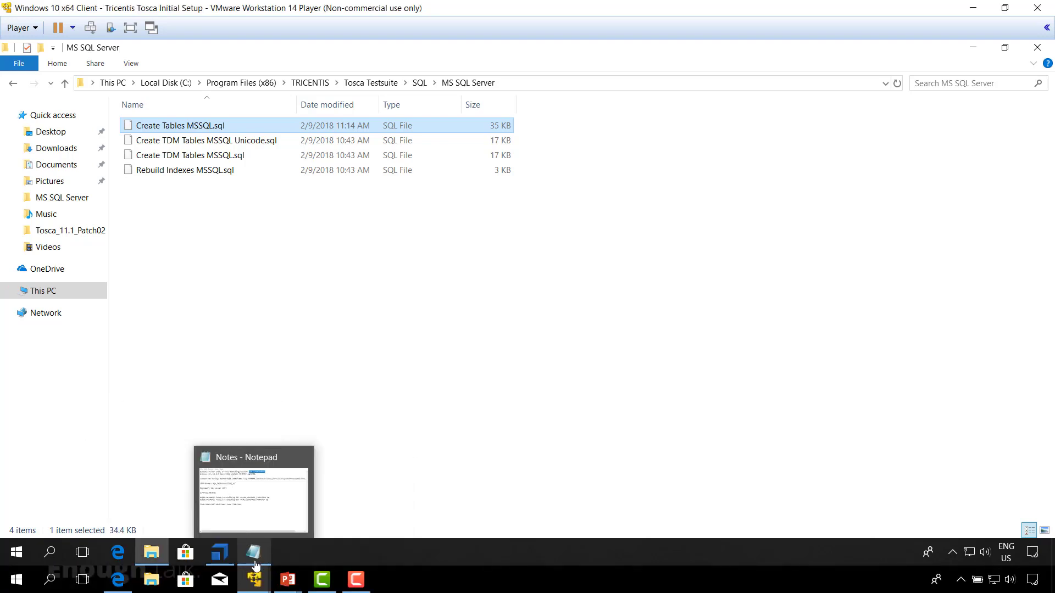
mouse_move(254, 580)
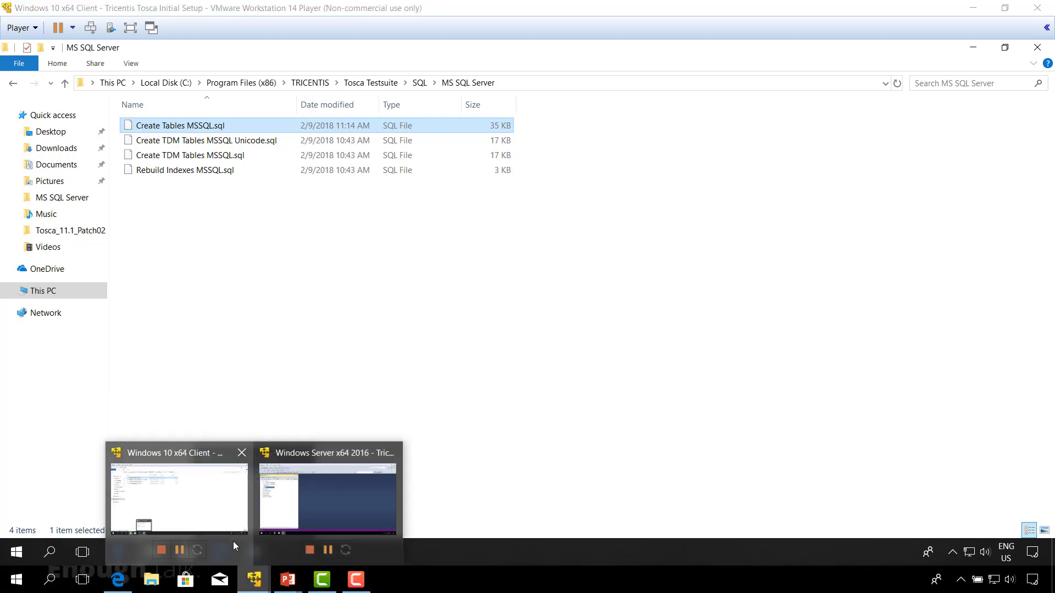
click(291, 511)
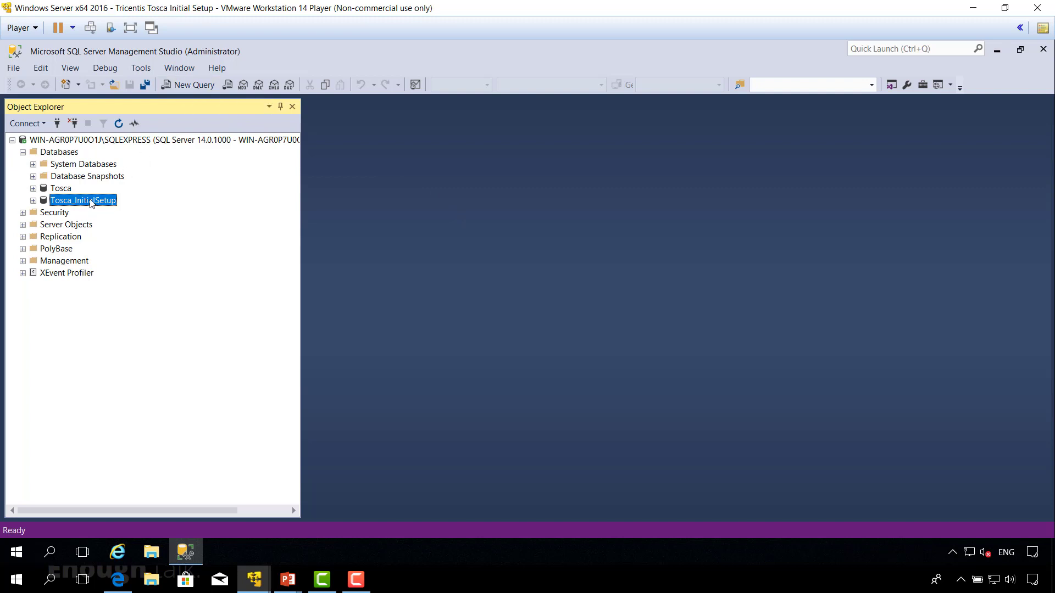
click(193, 86)
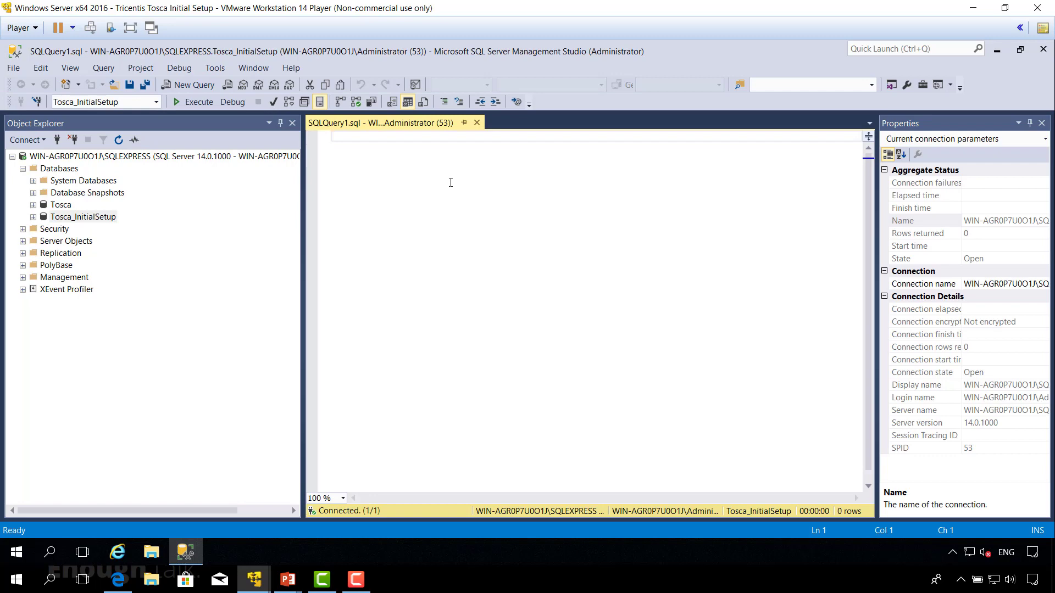
key(ctrl+v)
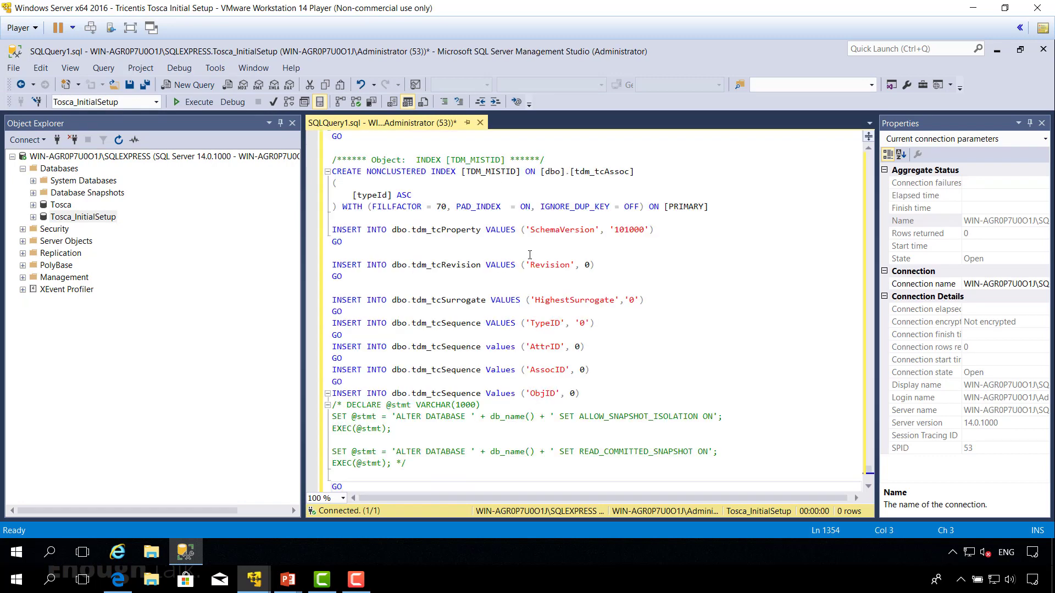
click(197, 105)
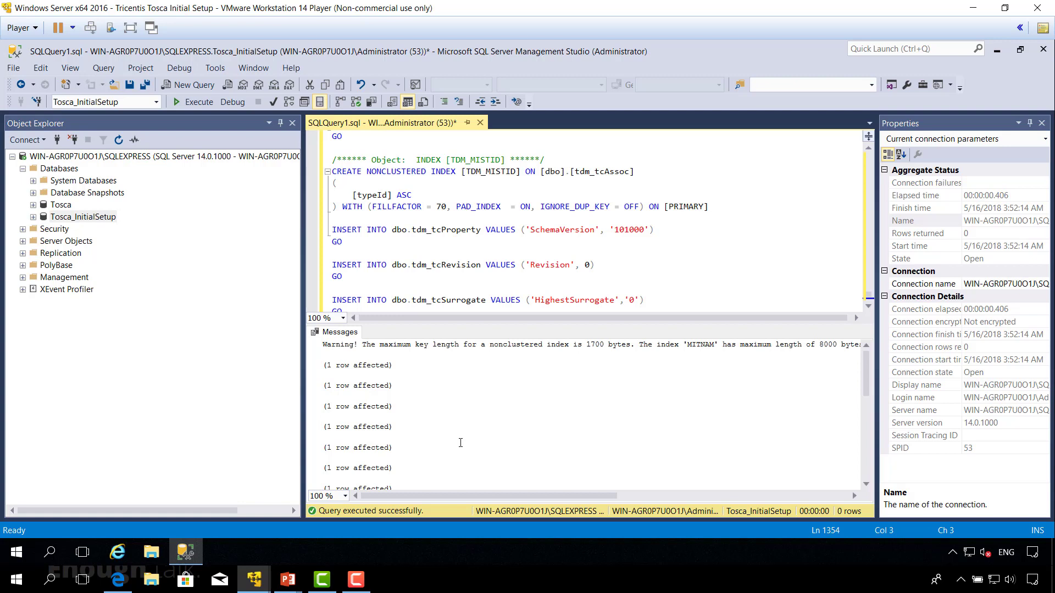
Step: Open the Notes file on the server's desktop and copy its two ALTER DATABASE statements for Tosca_InitialSetup
click(153, 556)
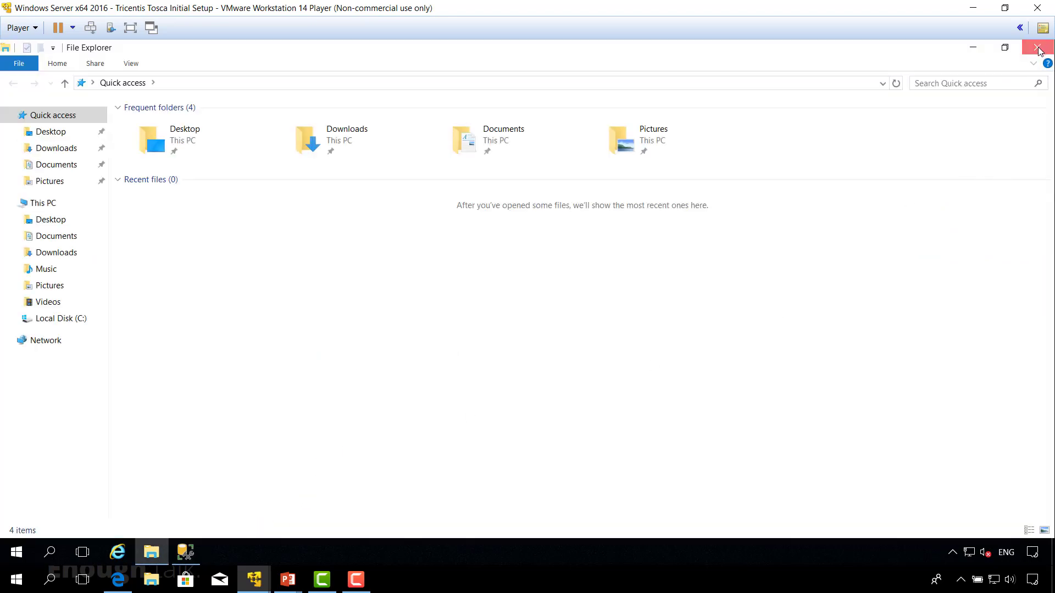
click(1037, 47)
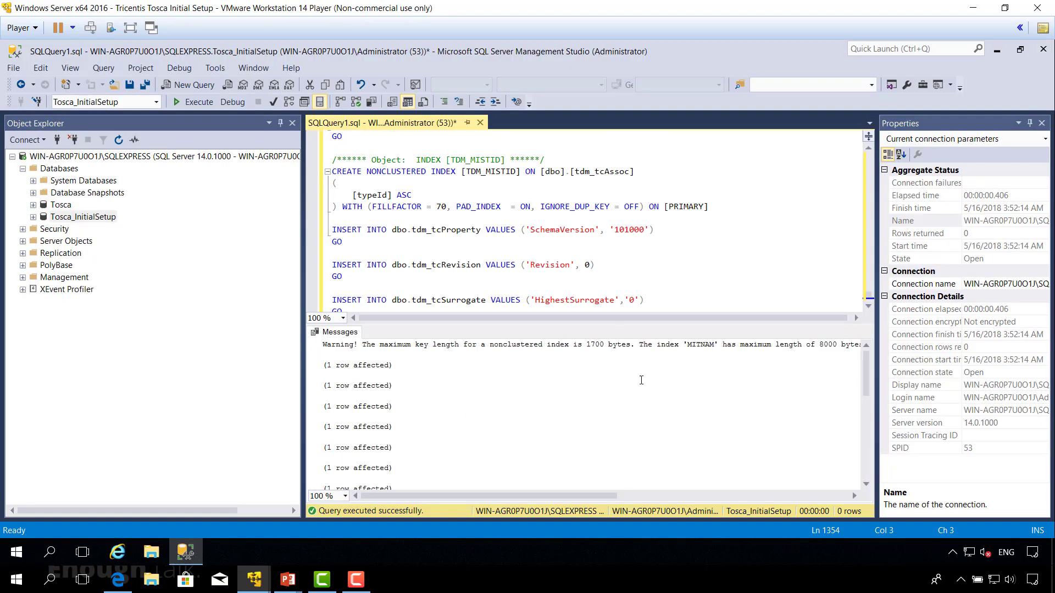
click(1046, 552)
double_click(192, 348)
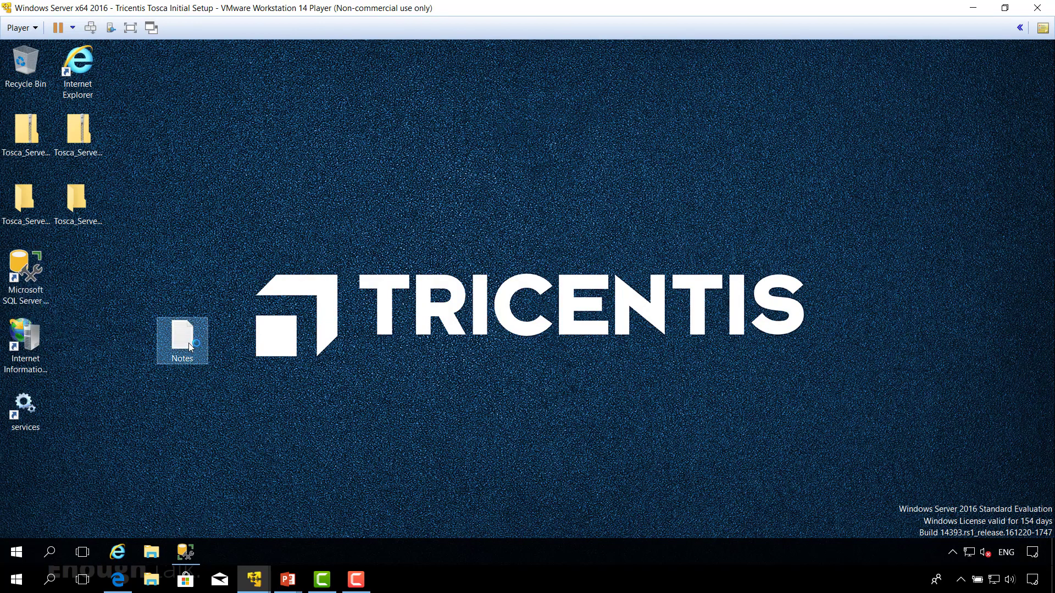
drag(469, 319, 97, 306)
right_click(128, 305)
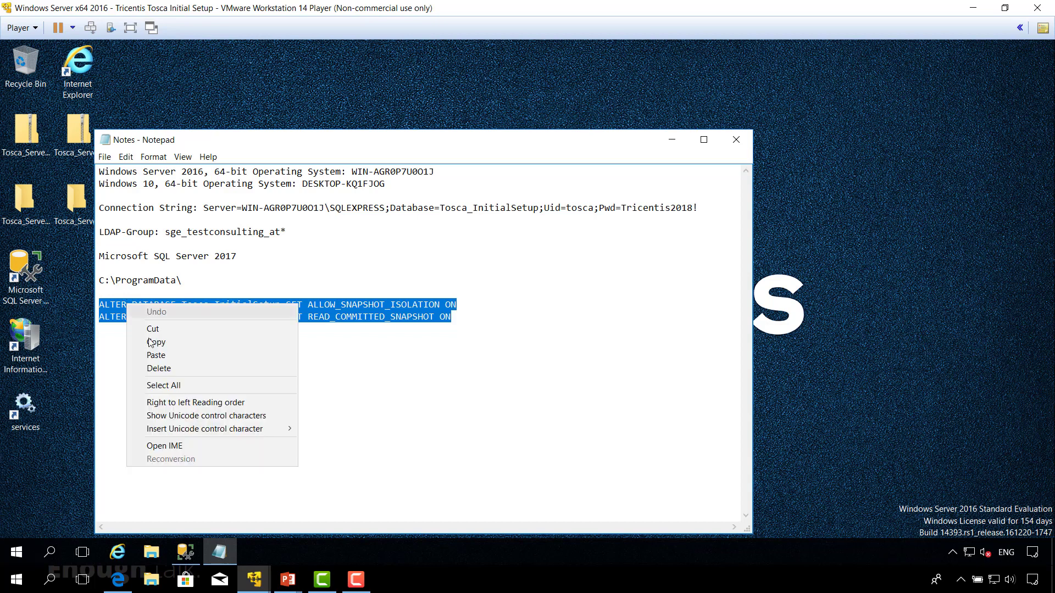
click(150, 343)
Step: Return to SQL Server Management Studio and close the table creation query without saving it
click(185, 552)
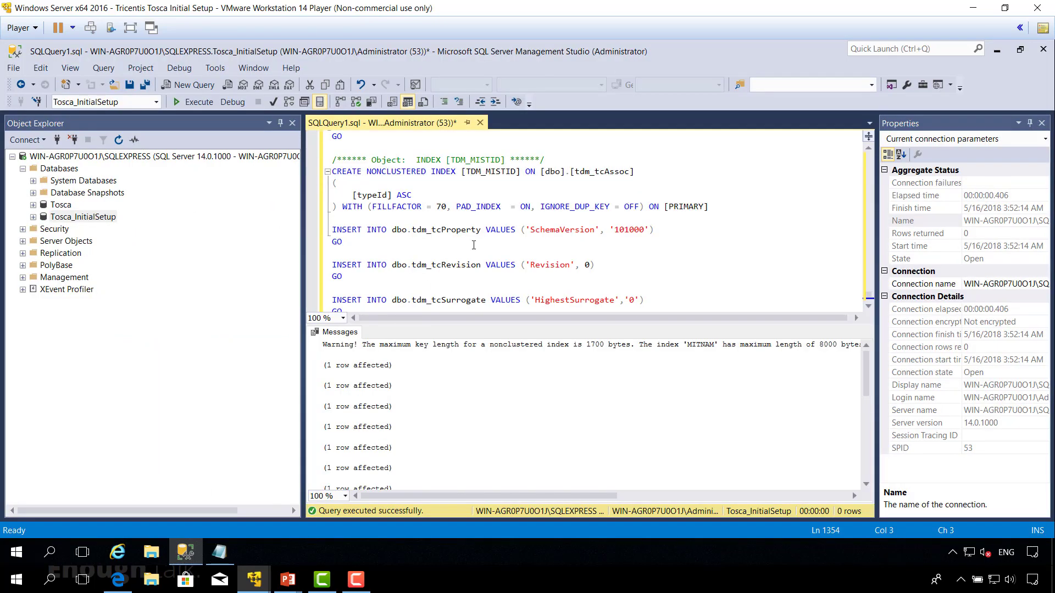
click(480, 122)
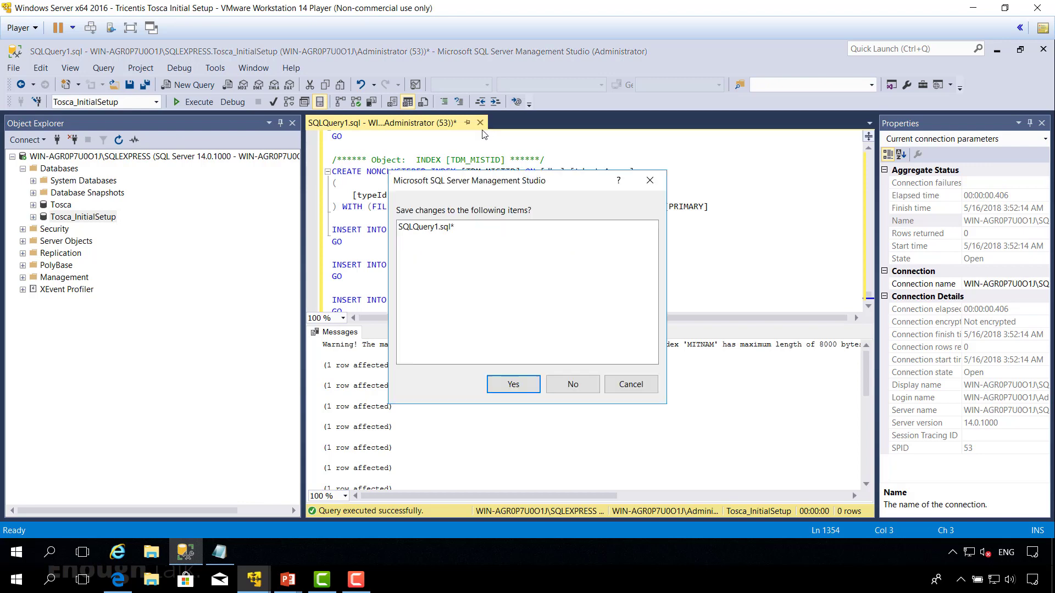
click(563, 385)
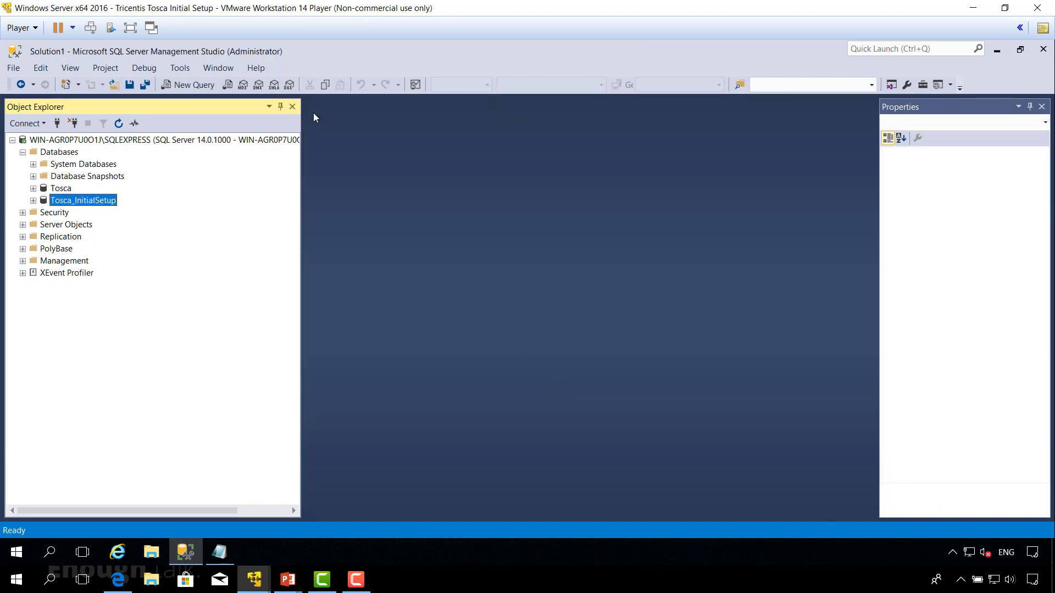
click(190, 84)
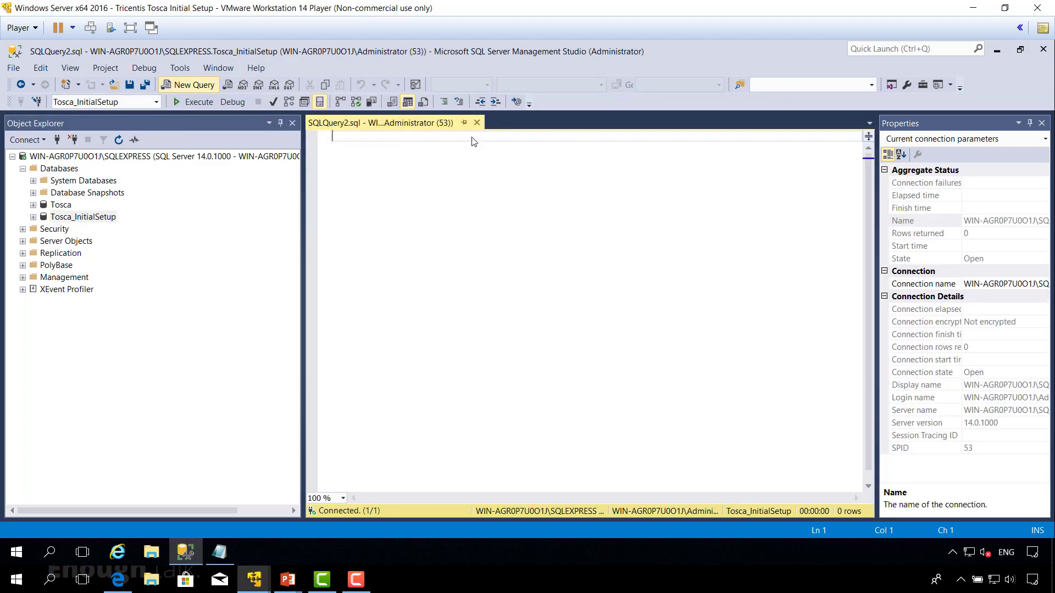
key(ctrl+v)
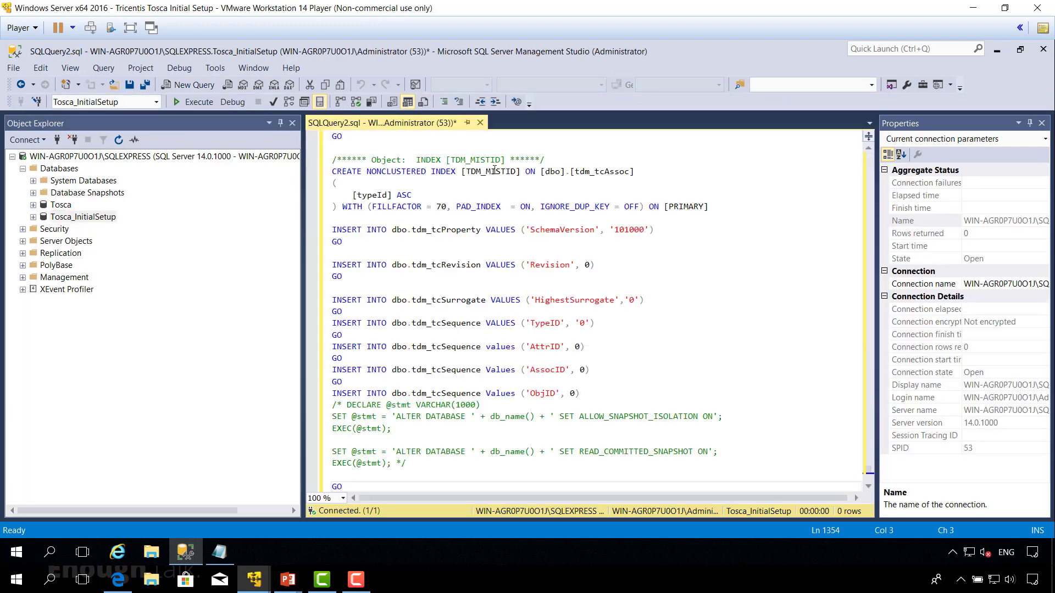
click(479, 123)
click(571, 384)
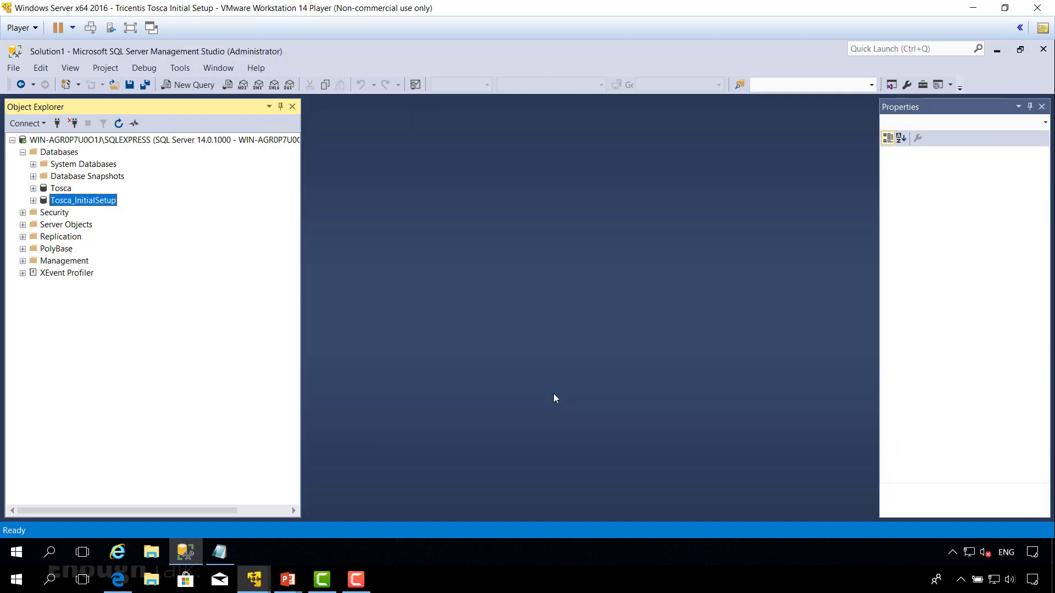
Step: Copy the ALLOW_SNAPSHOT_ISOLATION and READ_COMMITTED_SNAPSHOT statements from Notes again and return to SQL Server Management Studio
click(220, 553)
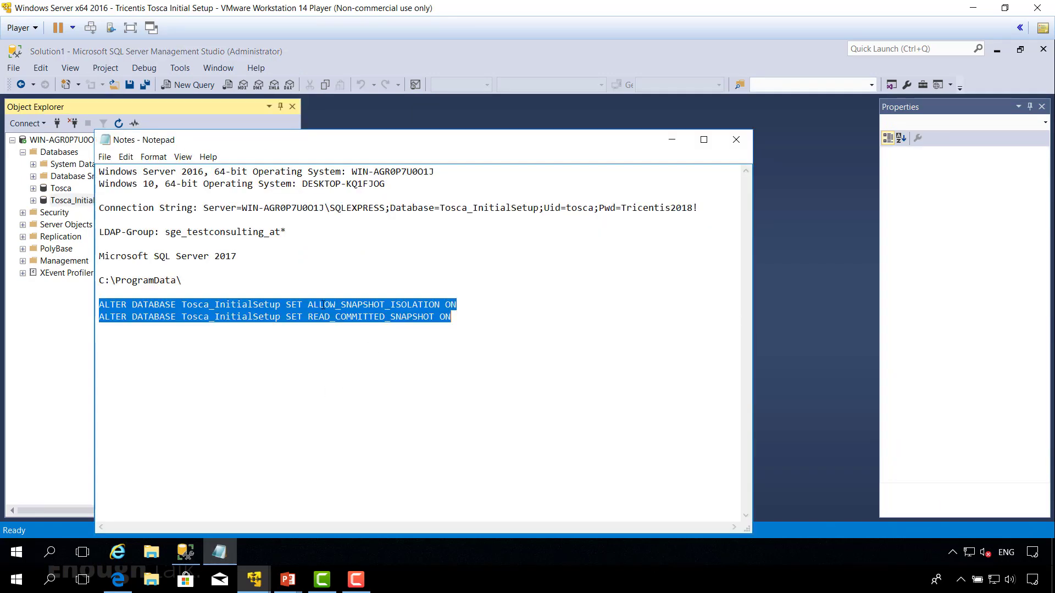
right_click(386, 303)
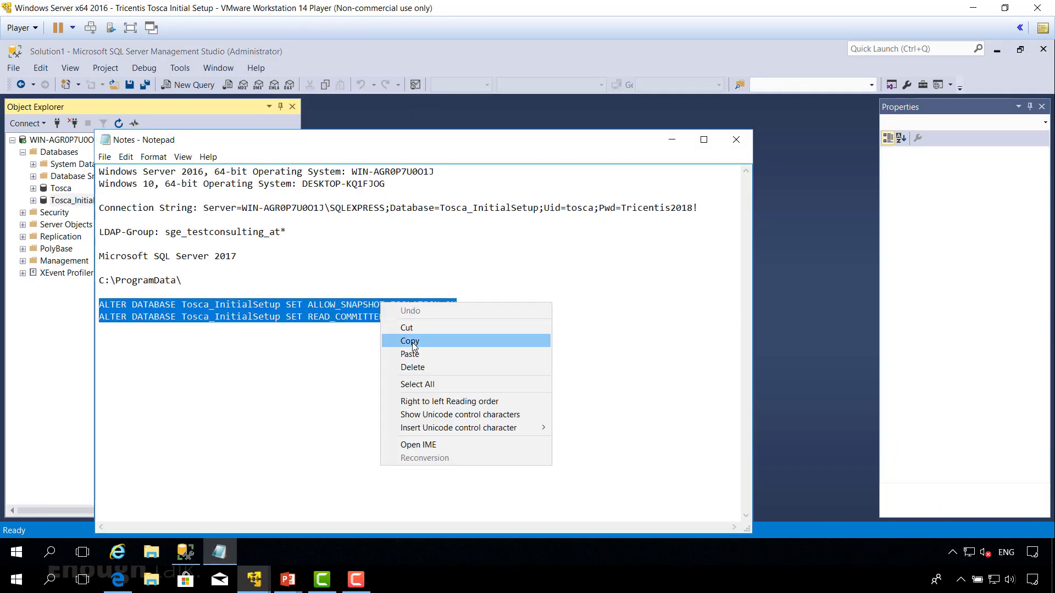
click(413, 345)
click(185, 552)
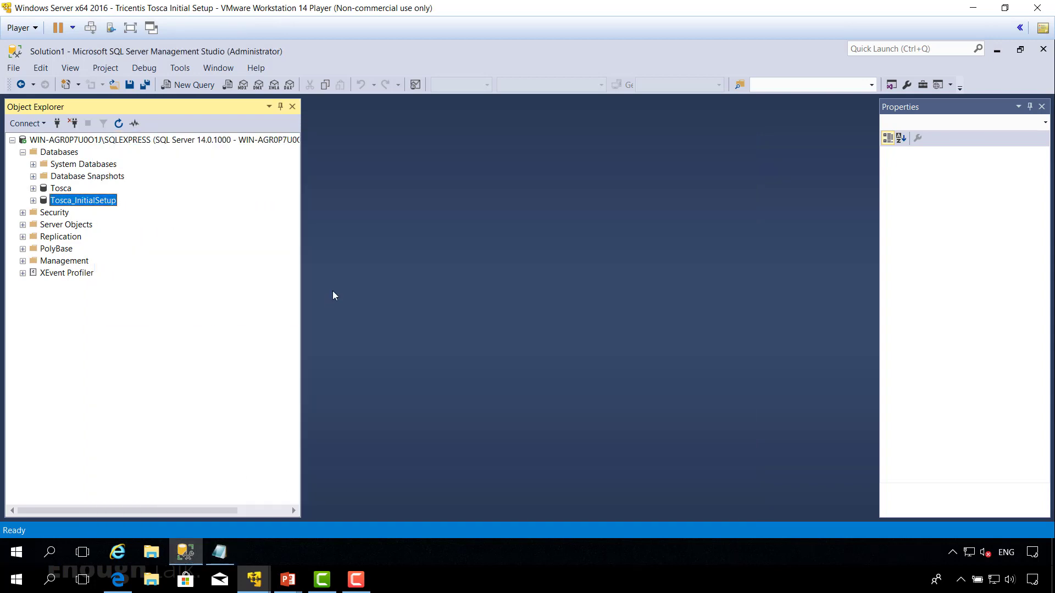
Step: In a new query for Tosca_InitialSetup, paste and execute the copied ALLOW_SNAPSHOT_ISOLATION and READ_COMMITTED_SNAPSHOT statements
click(189, 84)
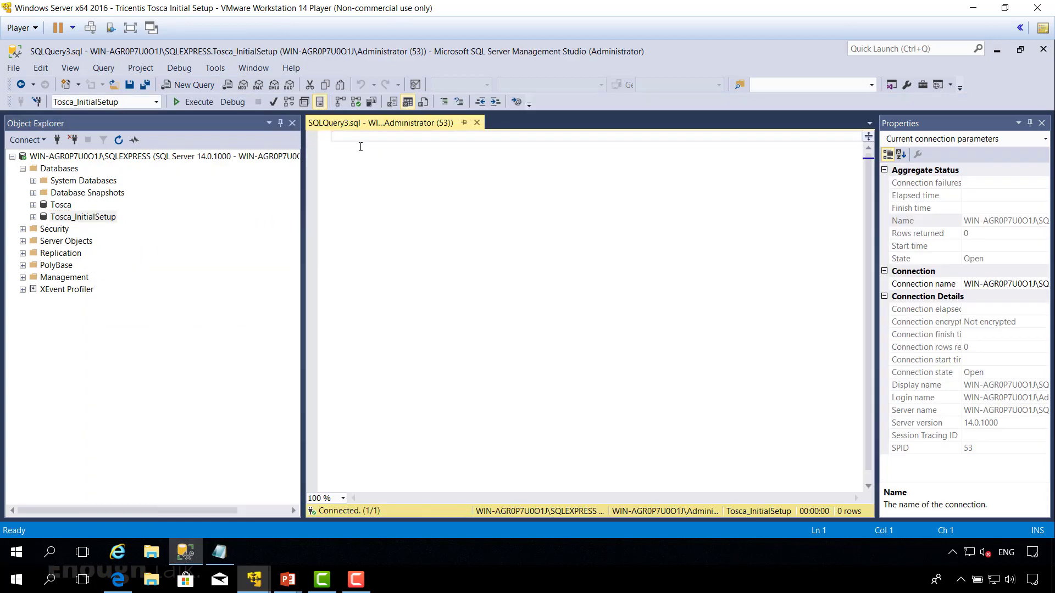
key(ctrl+v)
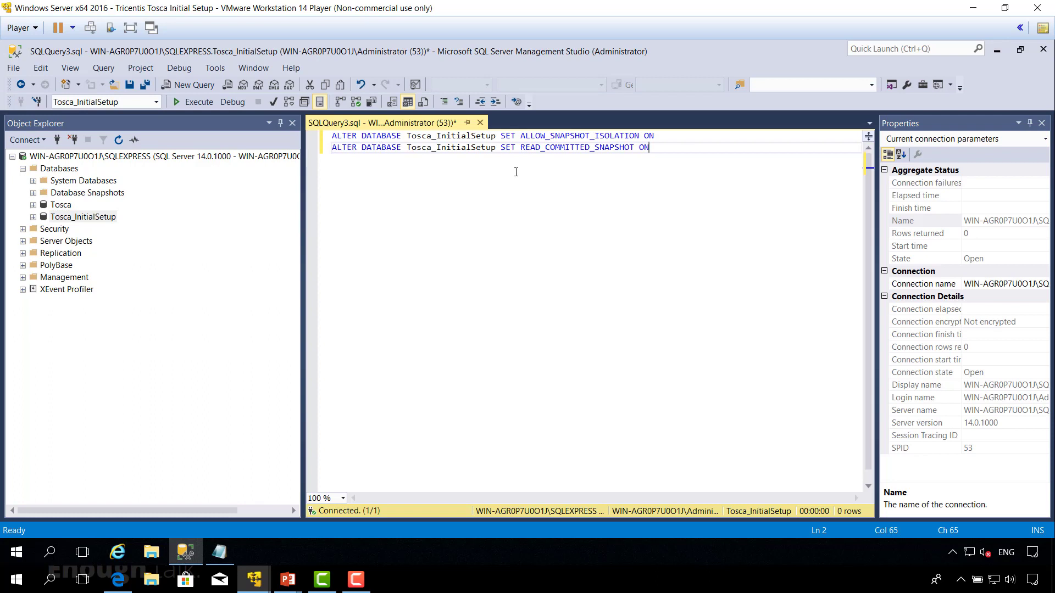
drag(407, 135, 497, 135)
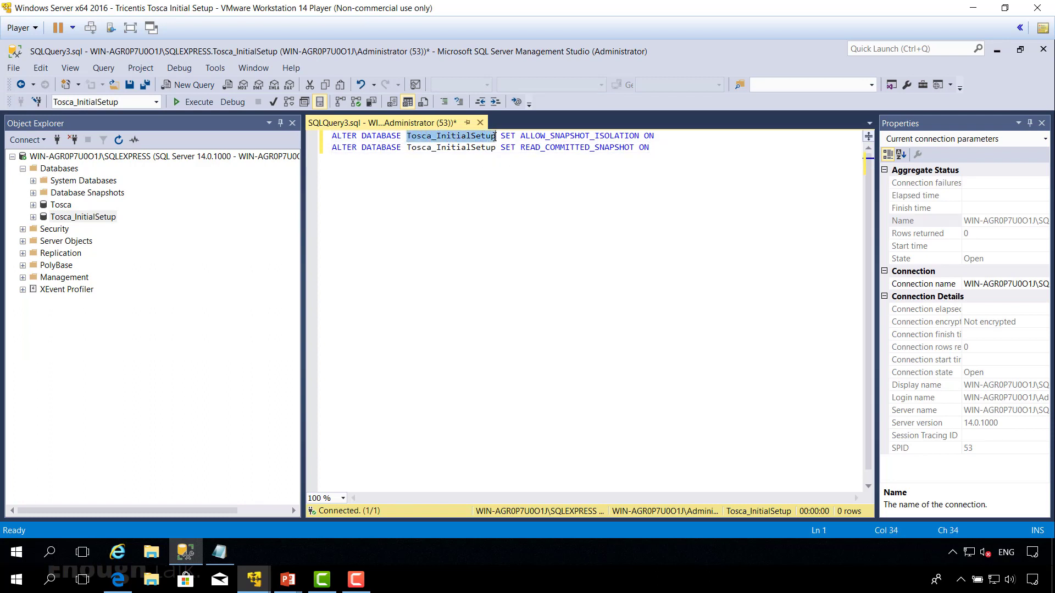
click(531, 213)
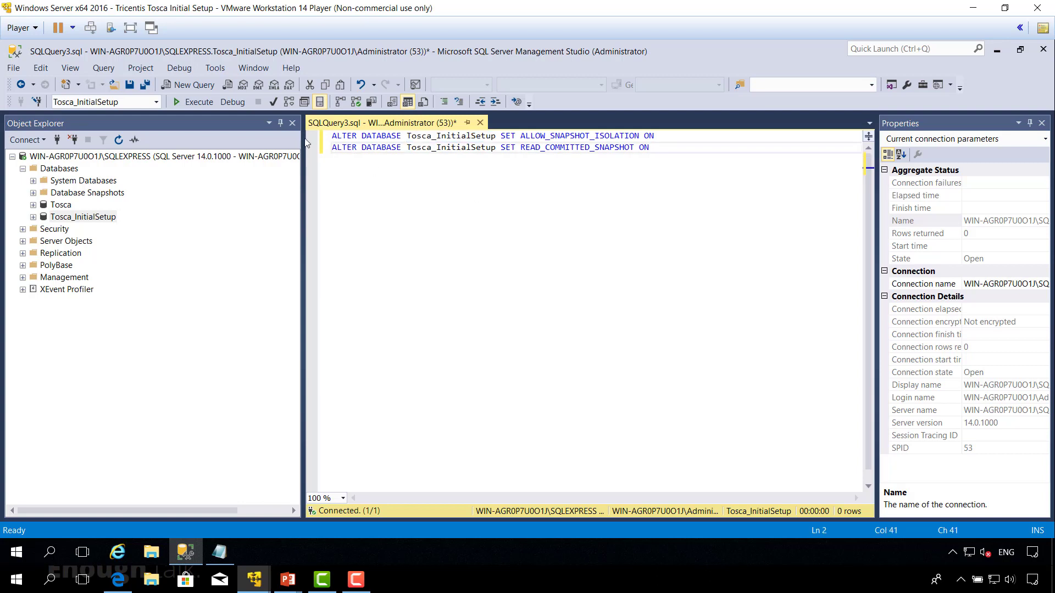
click(193, 106)
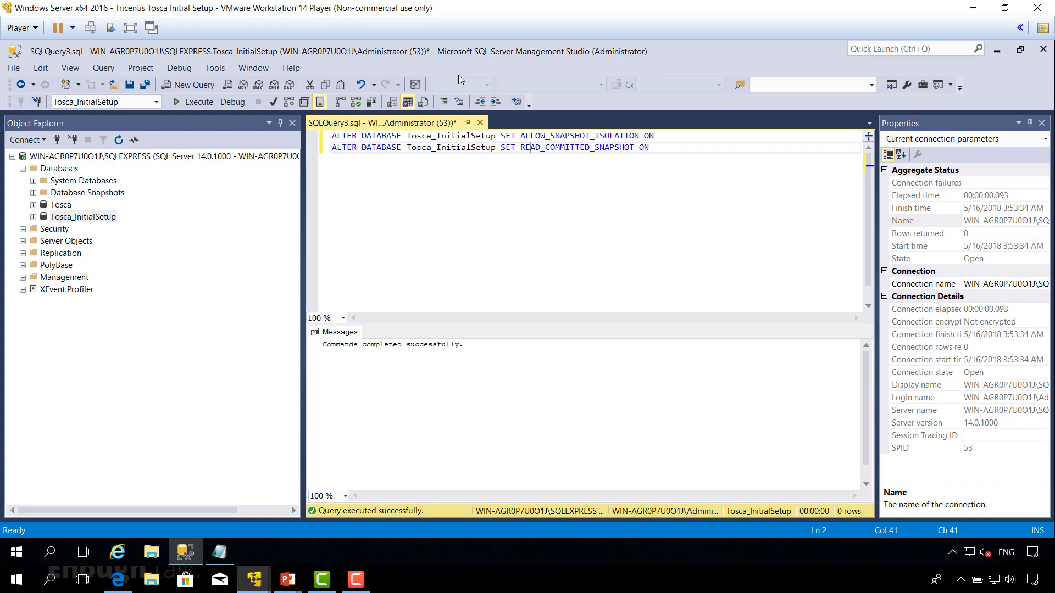
Step: Close SQL Server Management Studio without saving the query, and close the Notes file on the server
click(1043, 51)
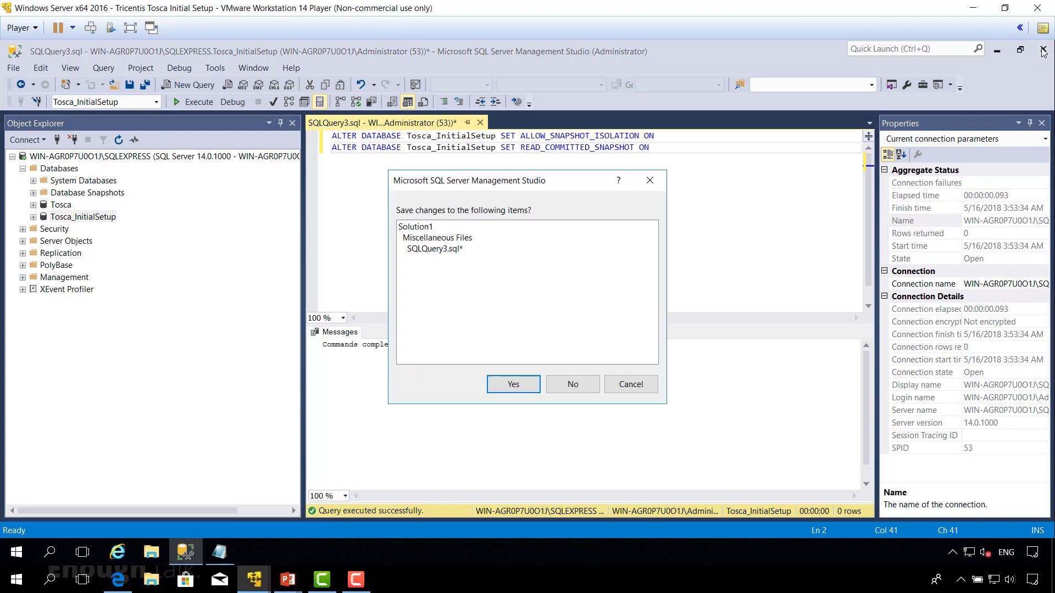
click(572, 386)
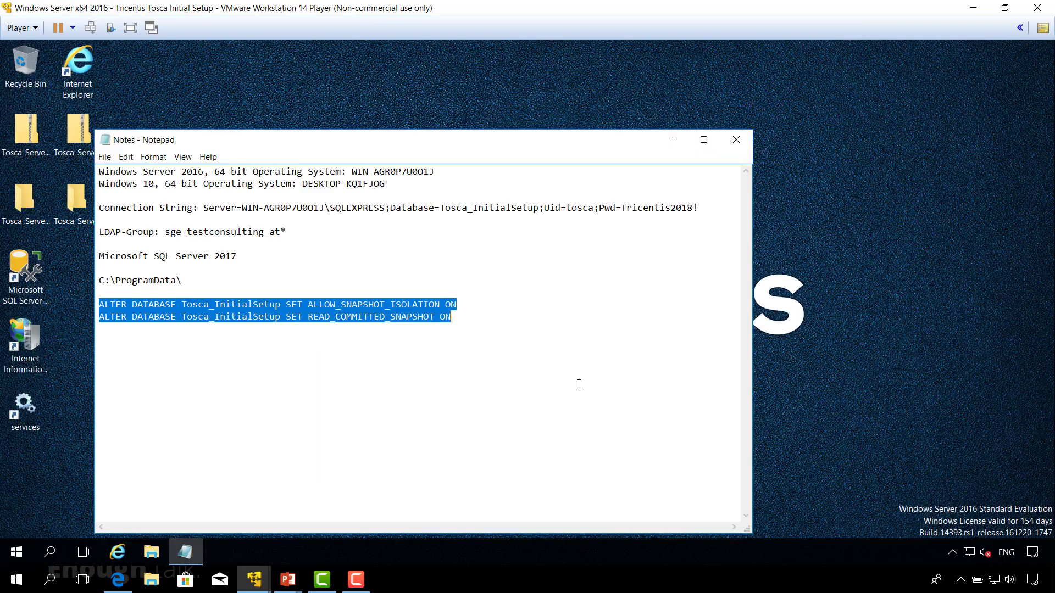
click(734, 142)
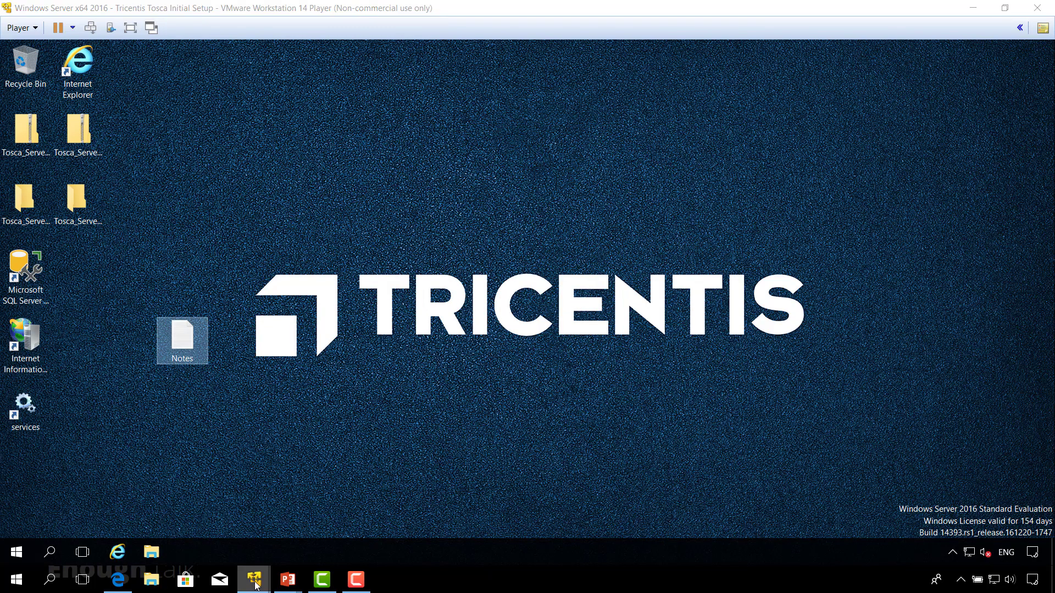
Step: Switch to the Windows 10 x64 Client machine and close its MS SQL Server folder window to return to Tosca Commander
mouse_move(255, 586)
click(226, 543)
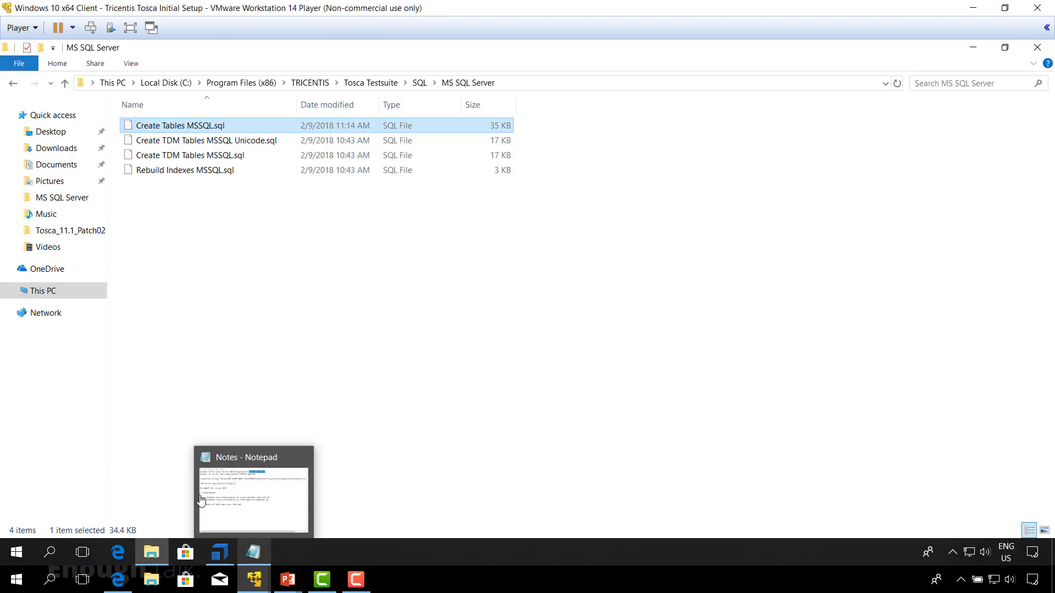
click(1038, 48)
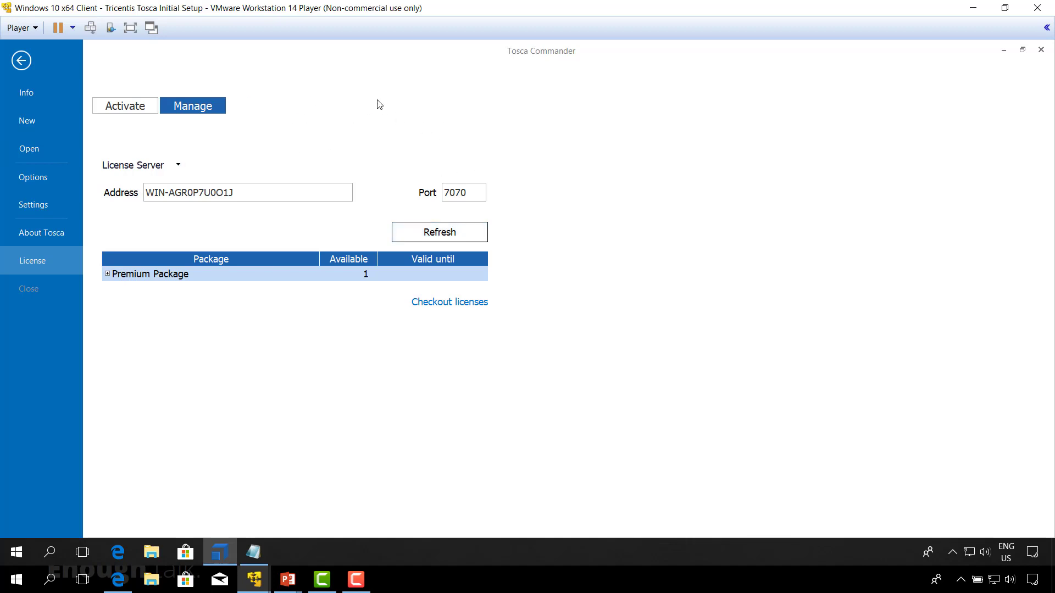
Step: Start creating a new workspace in Tosca Commander with MS SQL Server as the repository type
click(24, 121)
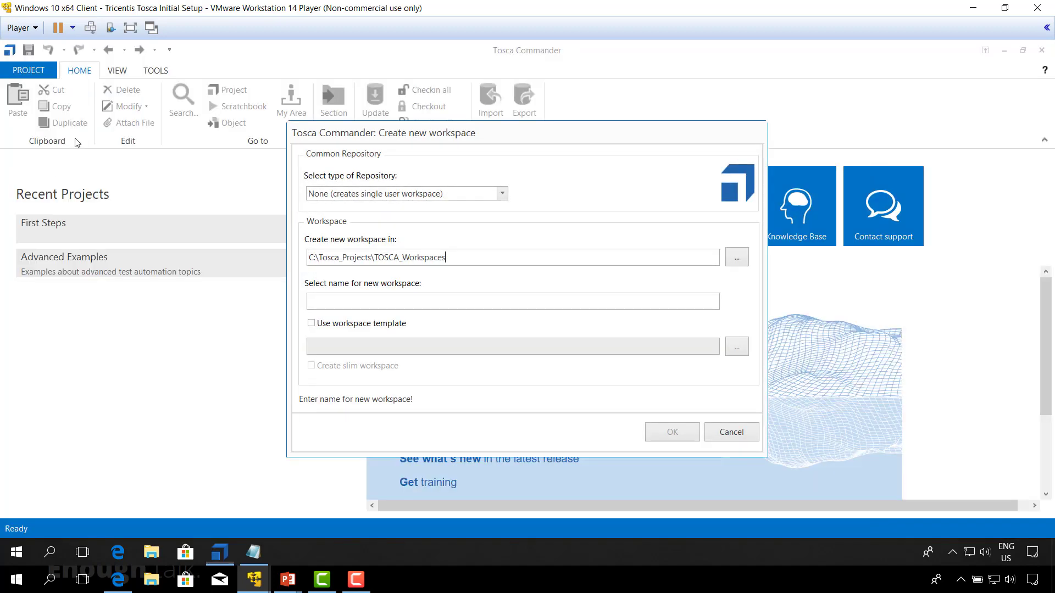
click(502, 193)
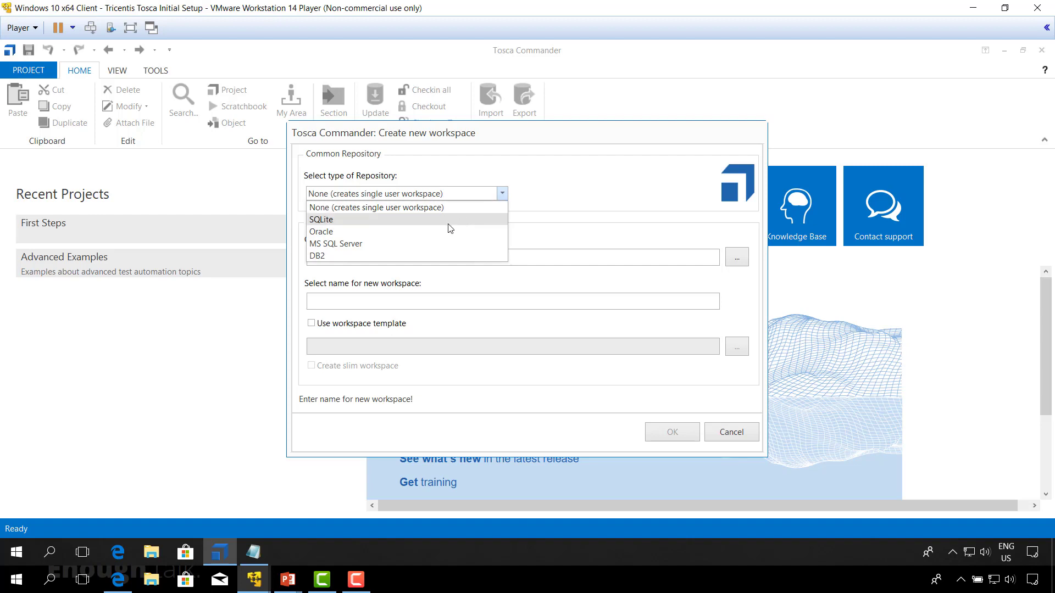
click(356, 244)
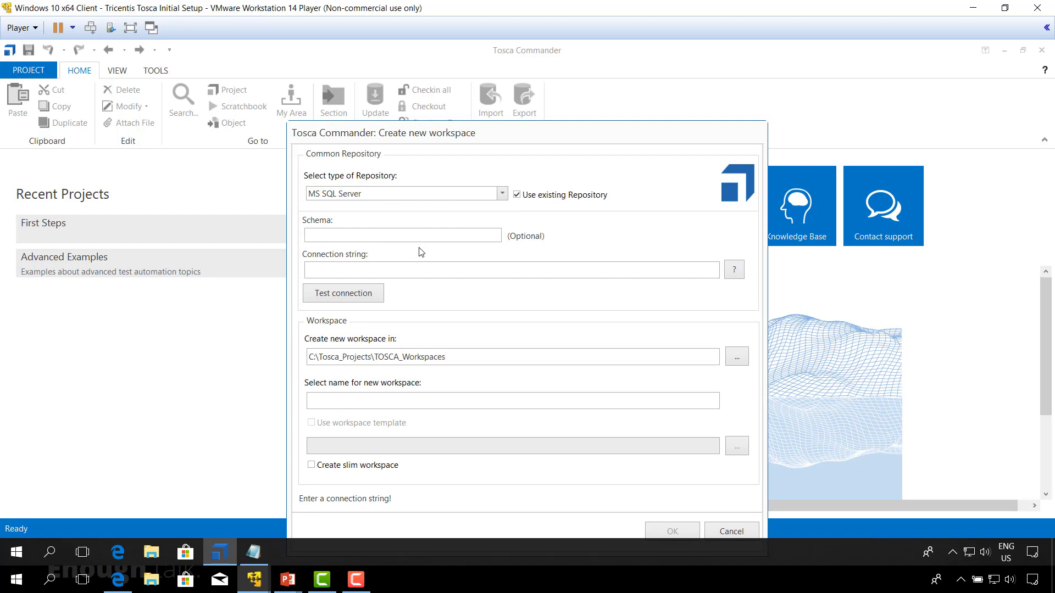
Step: Copy the Tosca_InitialSetup connection string, including its password, from Notes into the workspace's connection string field and test the connection
click(320, 270)
click(253, 552)
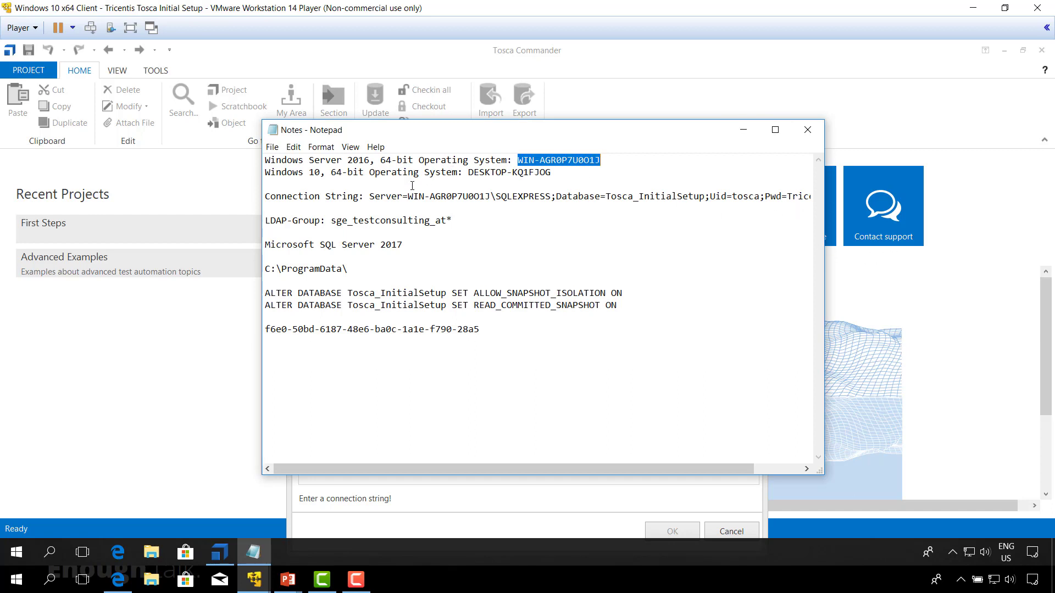
drag(370, 197, 811, 196)
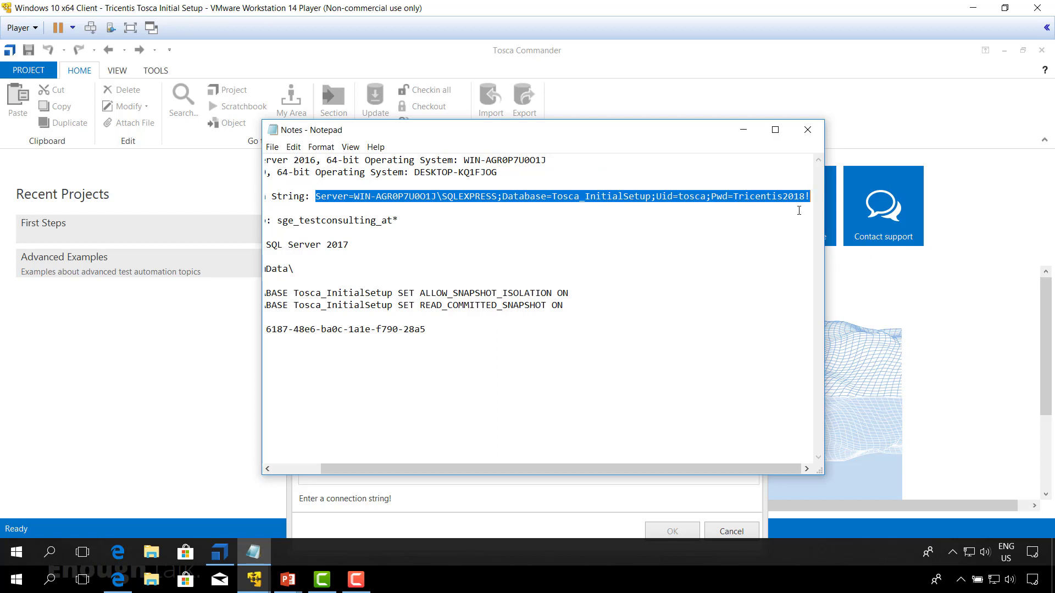
click(219, 554)
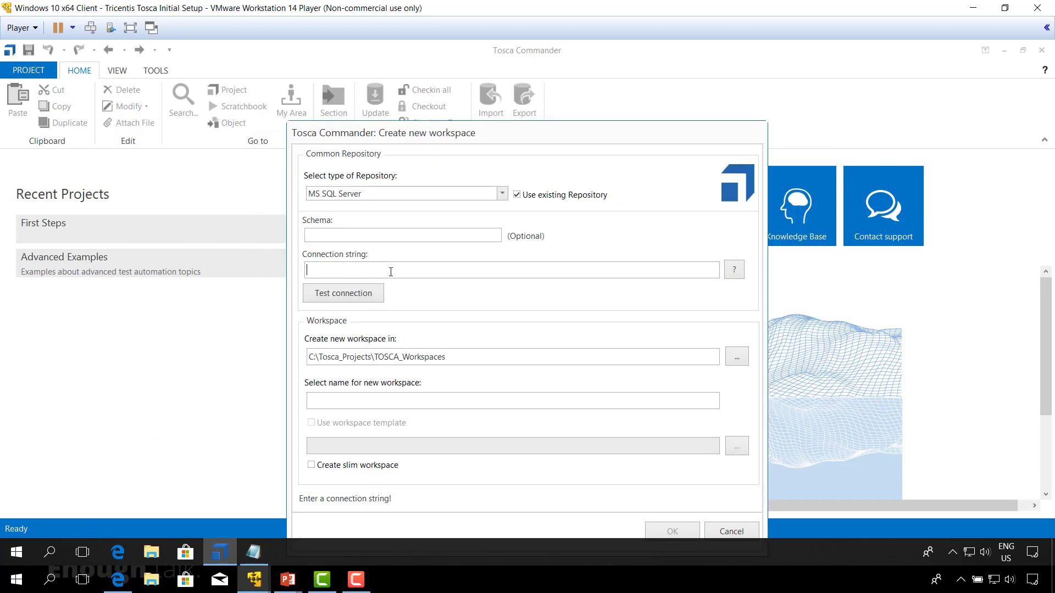
key(ctrl+v)
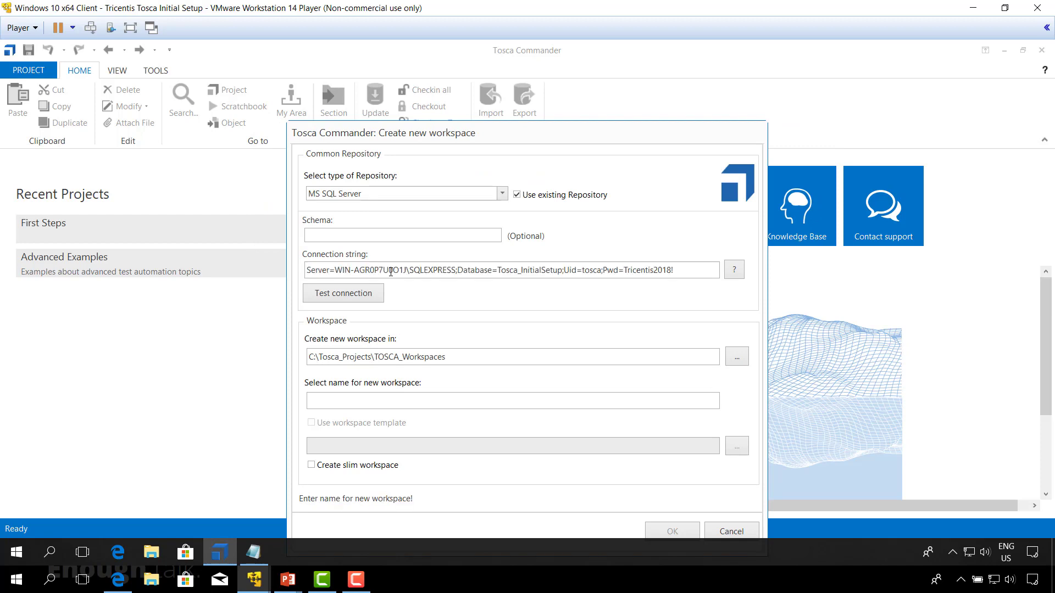
click(349, 294)
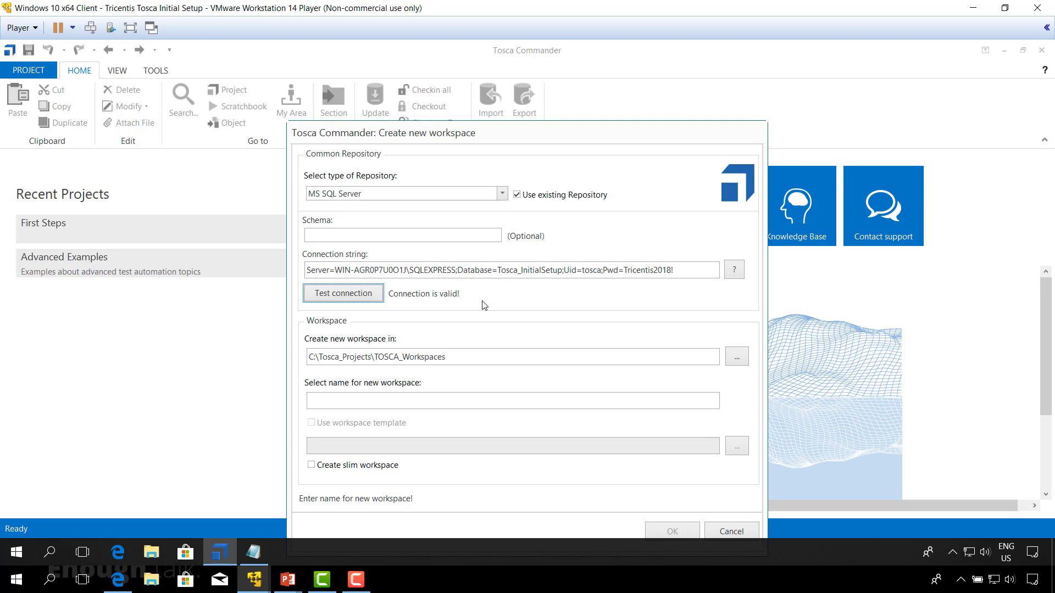
Step: Disable the use of an existing repository and name the new workspace Tosca_InitalSetup
click(517, 195)
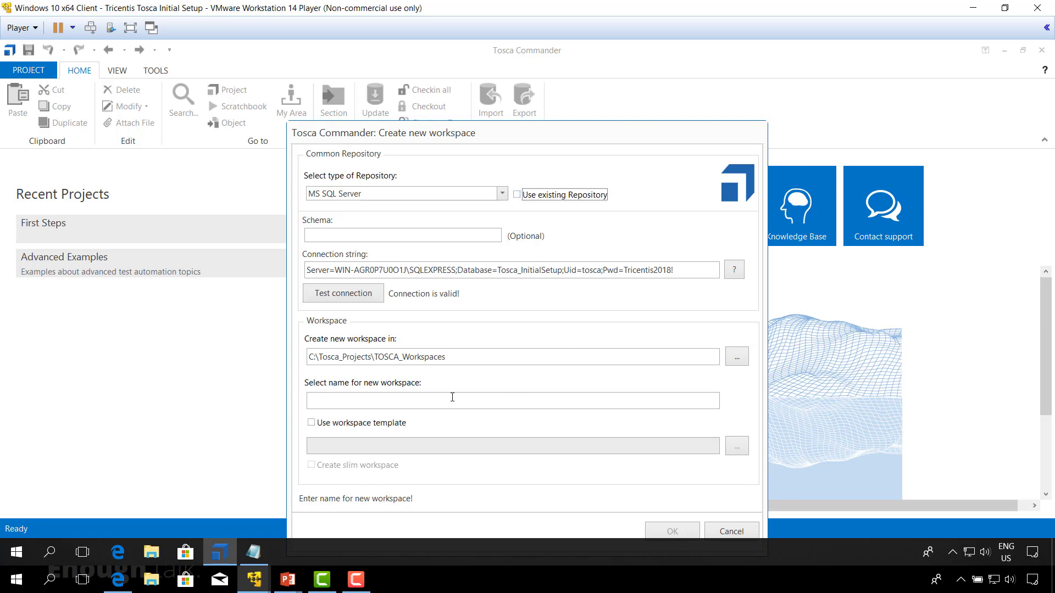
click(344, 403)
text(Tosc)
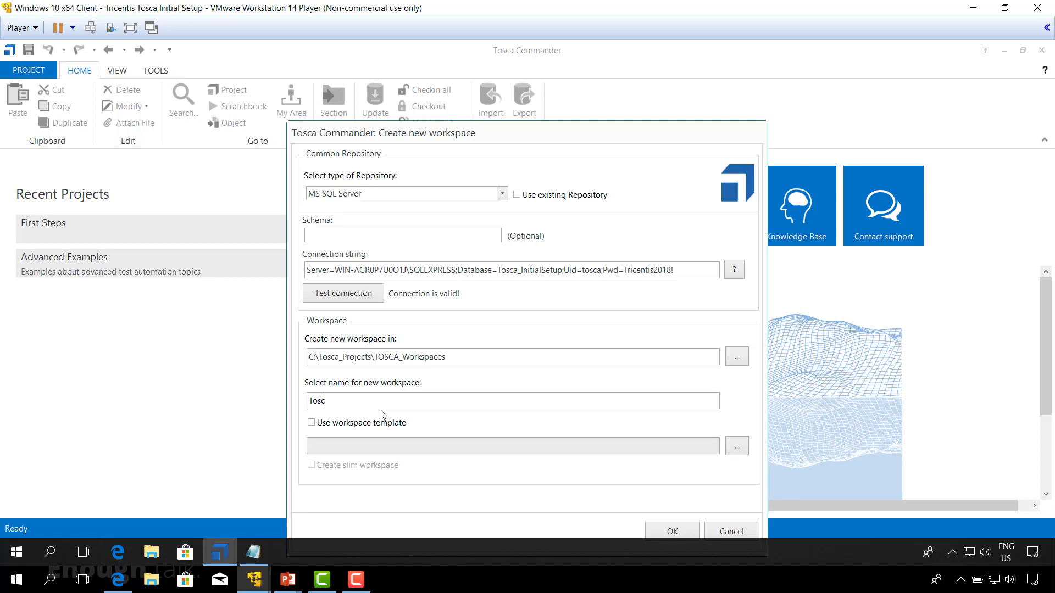
text(a_InitalSetup)
Step: Create the workspace from the Standard.tce workspace template and log in to it as Admin
click(311, 423)
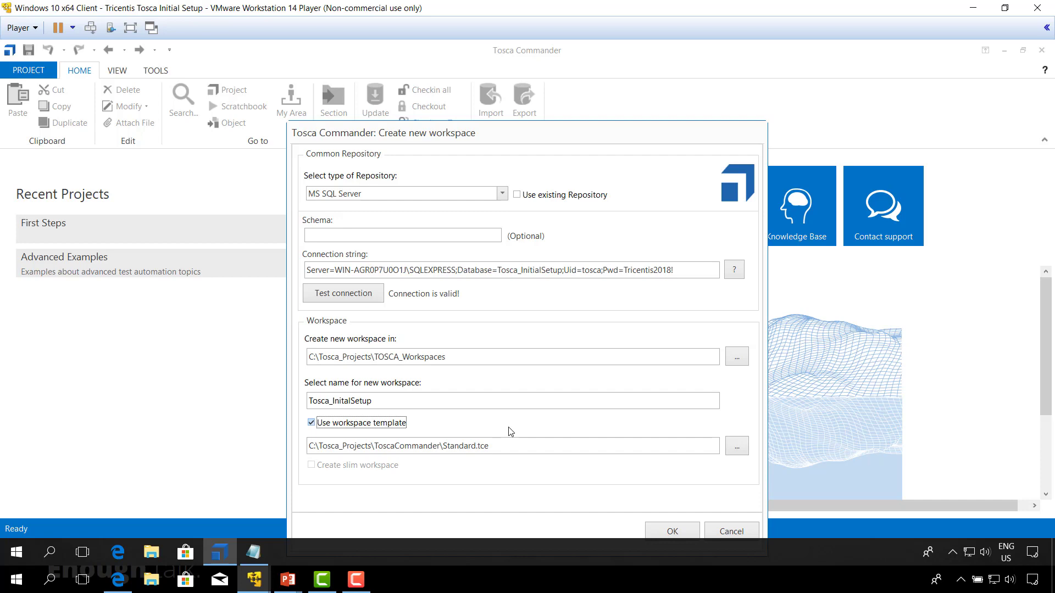
drag(515, 133, 485, 91)
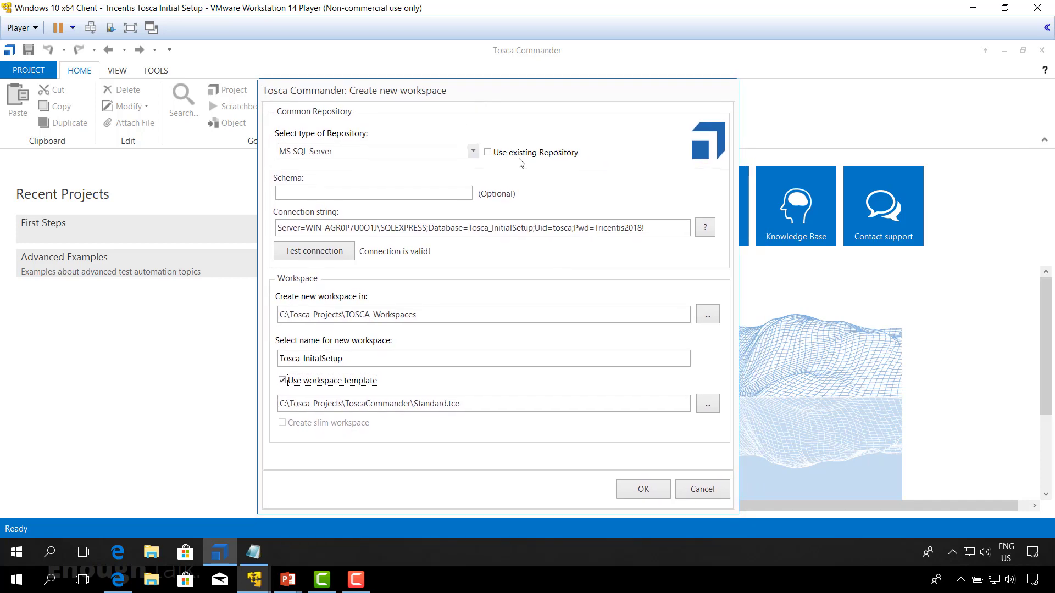
click(647, 496)
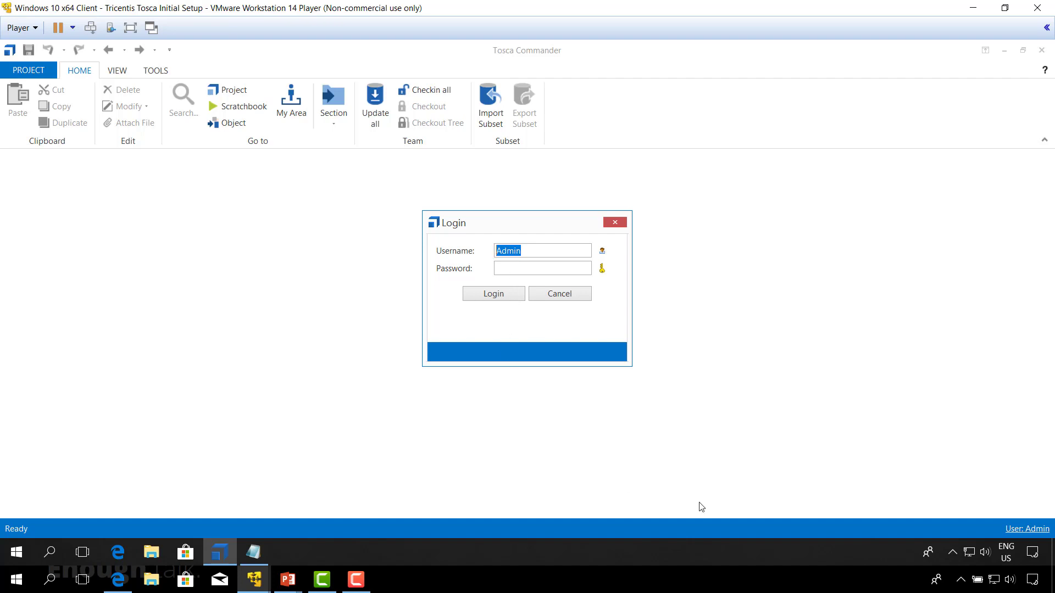
click(500, 298)
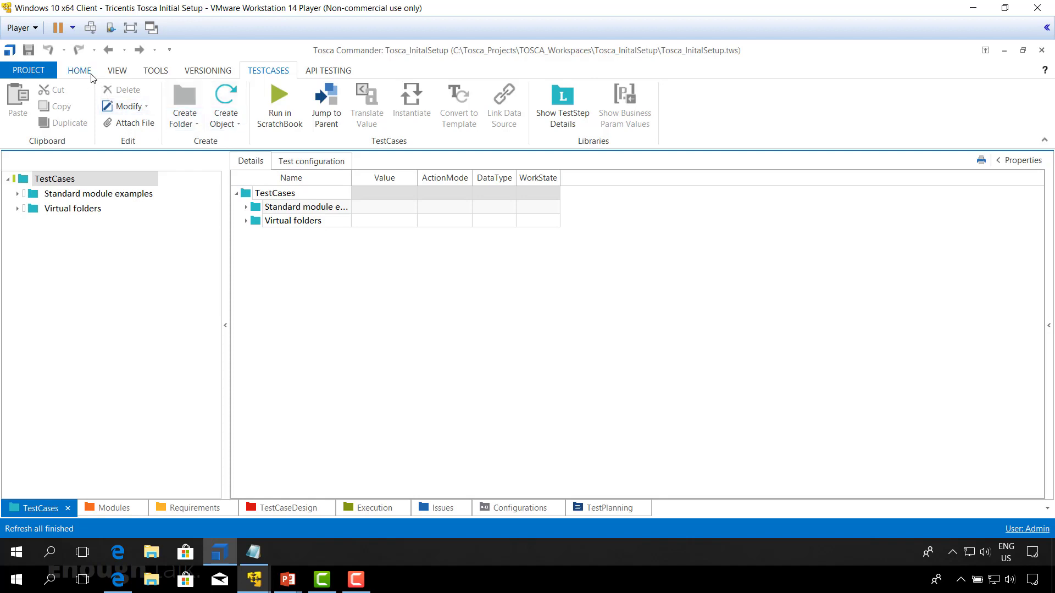
Step: Open the Tosca_InitalSetup project window and dock it alongside the workspace's other sections
click(117, 71)
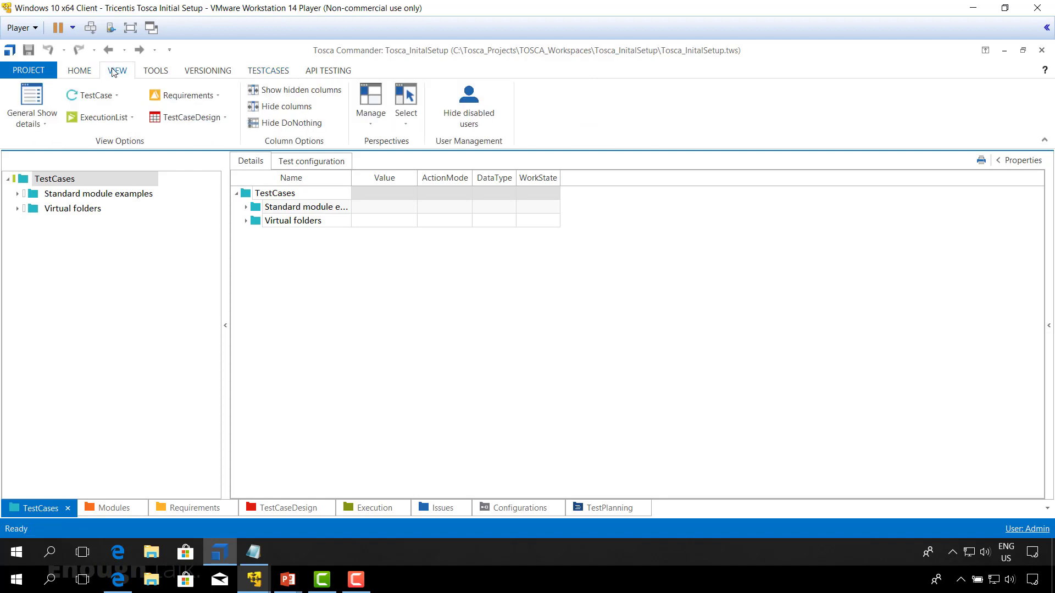
click(85, 72)
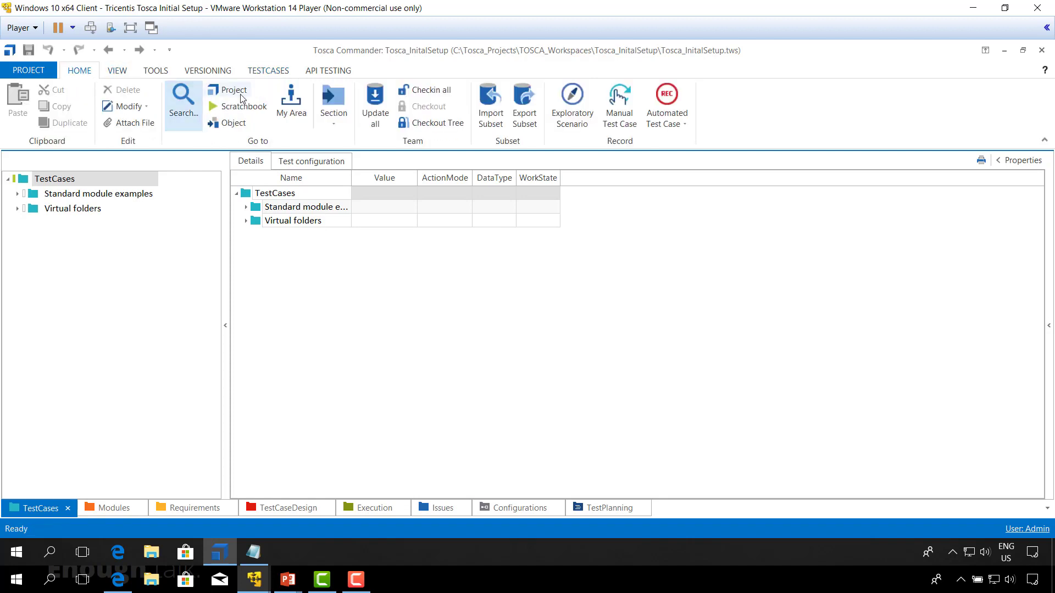
click(230, 90)
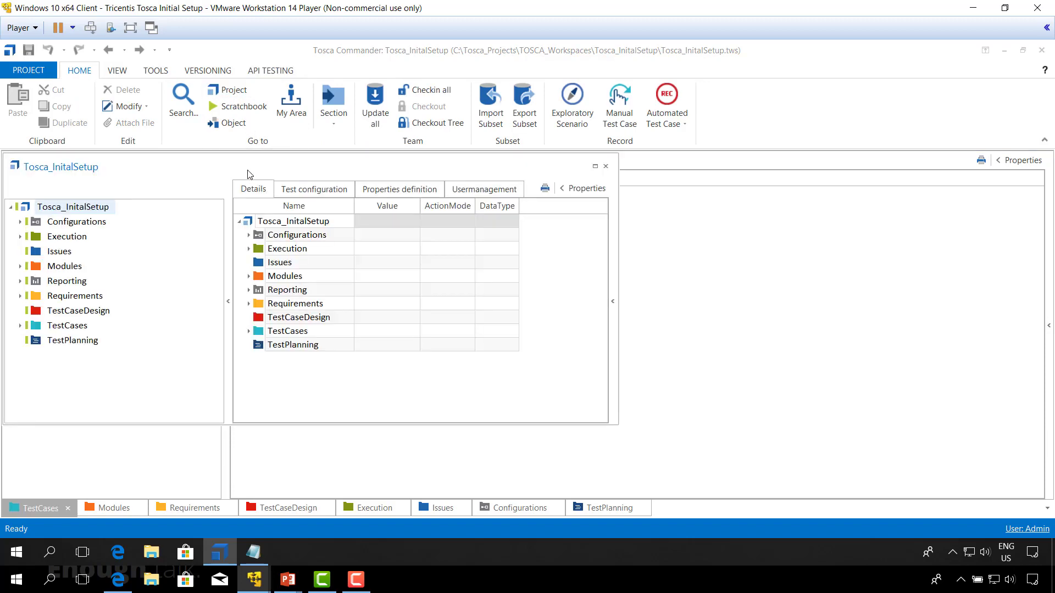
drag(248, 174, 527, 334)
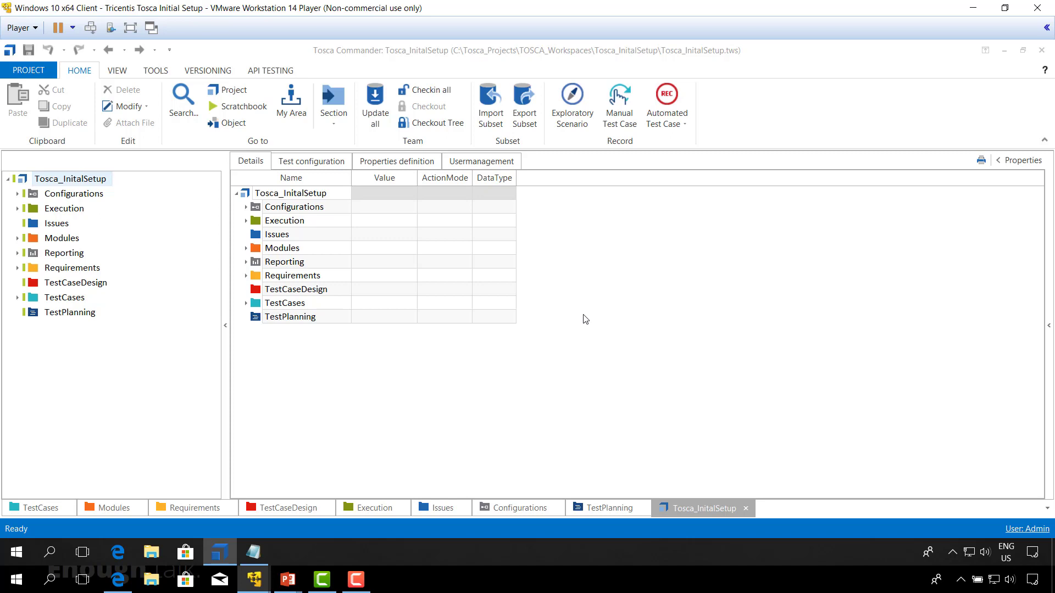
Step: Open LDAP object synchronization for the Tosca_InitalSetup project root and move its window clear of the project tree
click(85, 182)
right_click(246, 197)
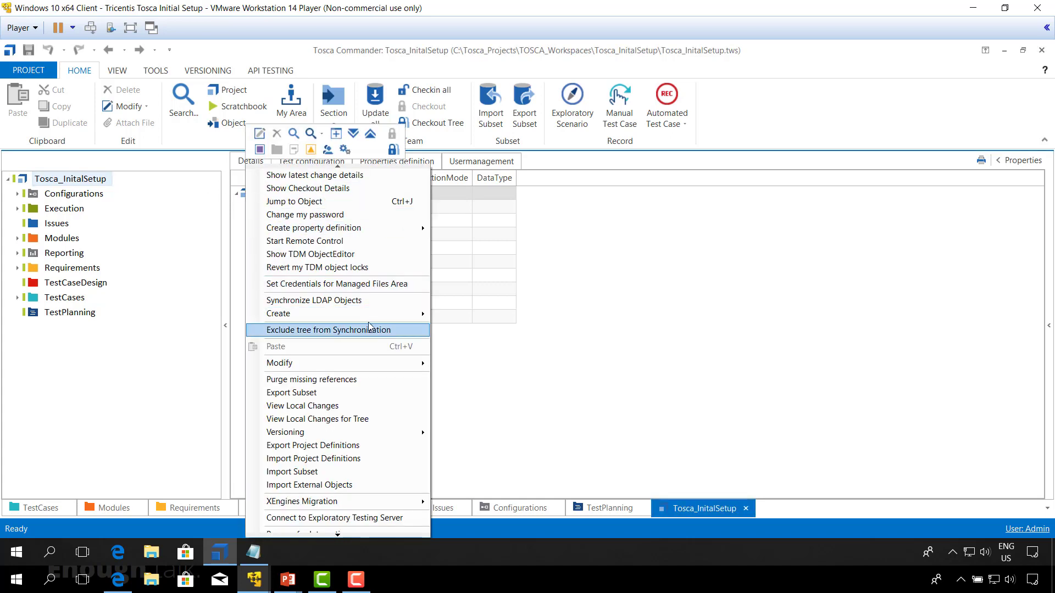
click(354, 303)
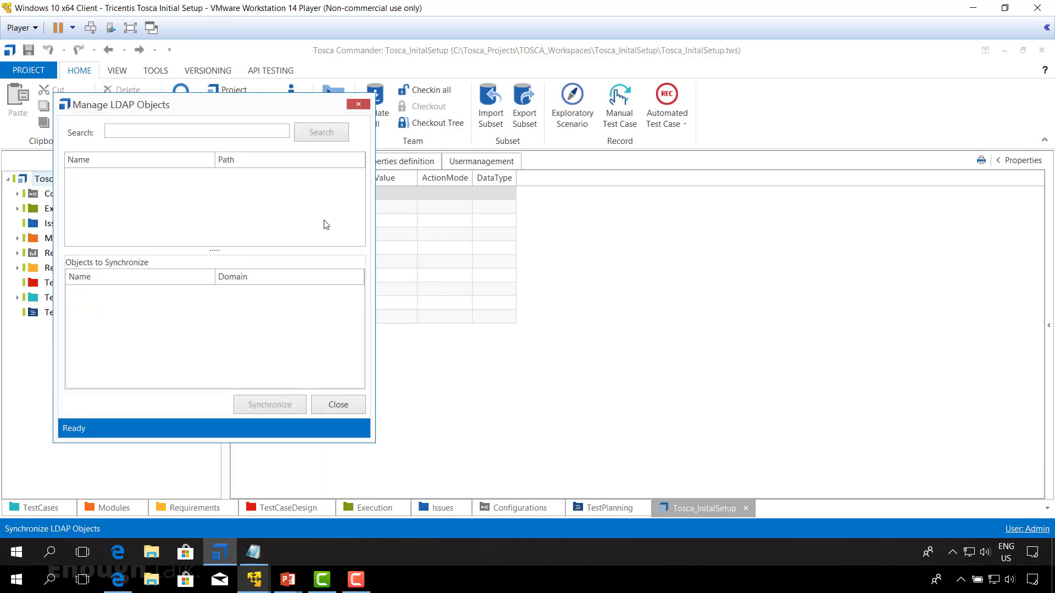
drag(209, 106, 371, 113)
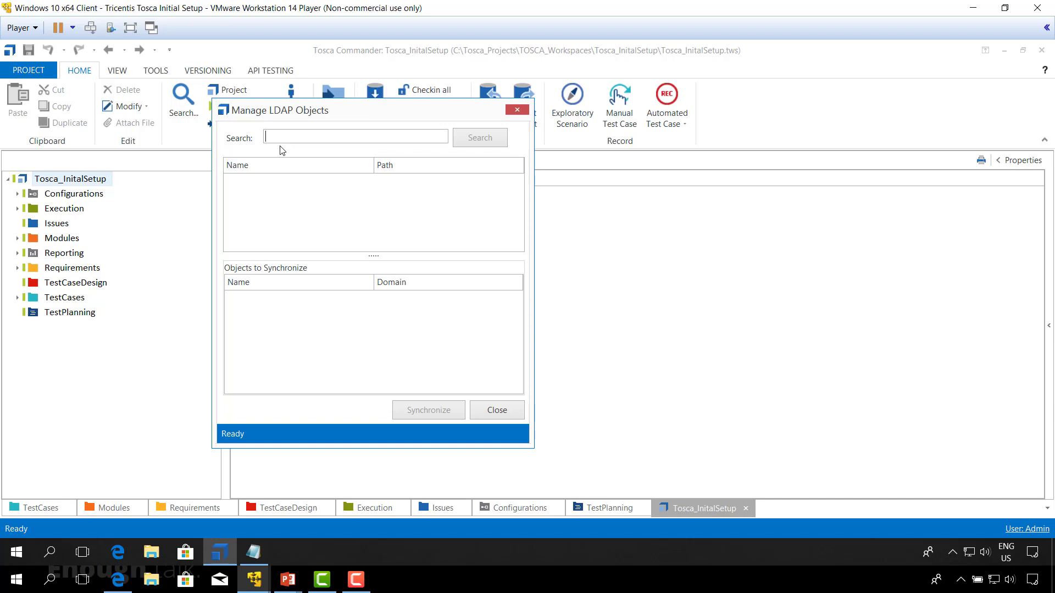
Step: Search the LDAP objects for sge_consulting_emea1* and add the group sge_consulting_emea1 to the synchronization
text(sge_consulting_emea1*)
click(478, 138)
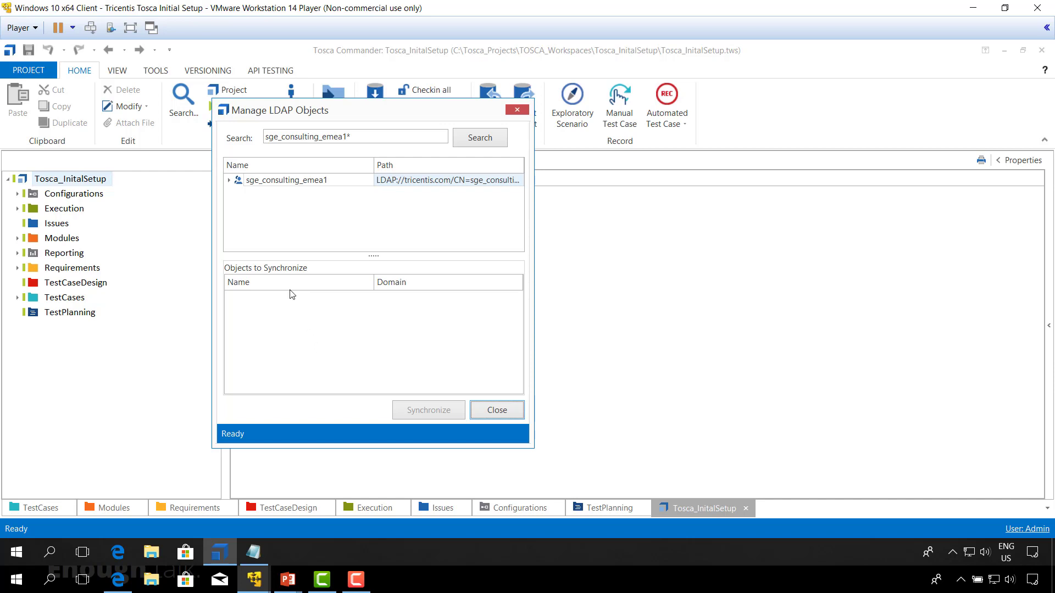
right_click(239, 182)
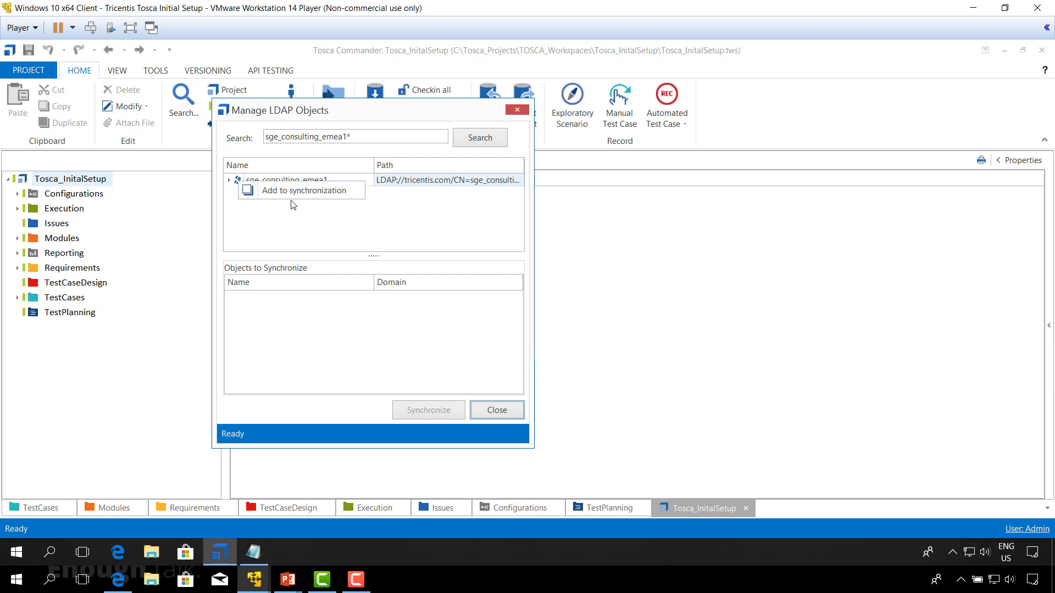
click(329, 217)
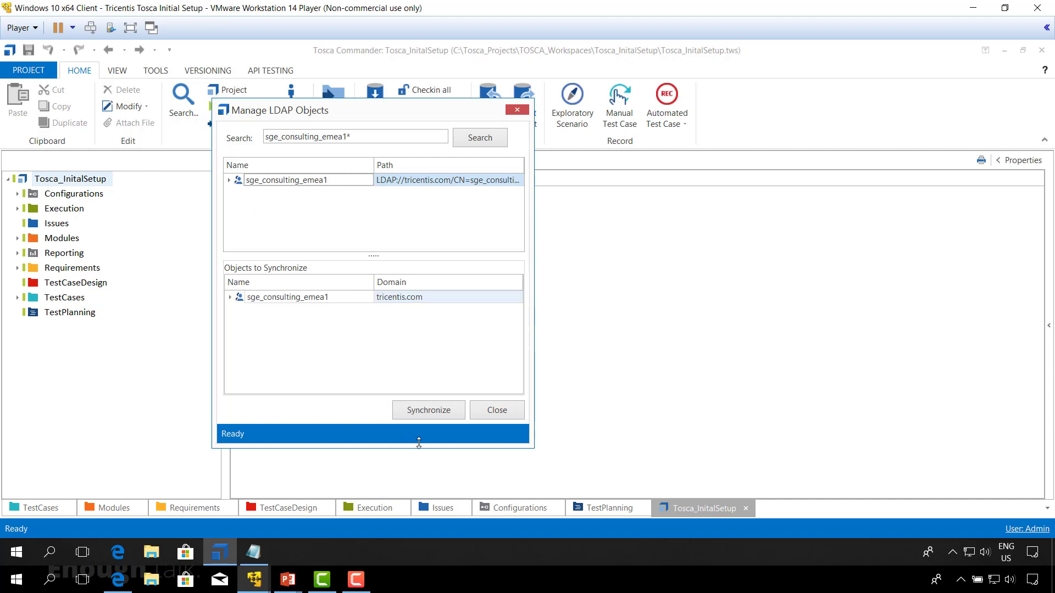
Step: Synchronize the sge_consulting_emea1 LDAP group and review its members in the project's user management, widening the Name column
click(432, 415)
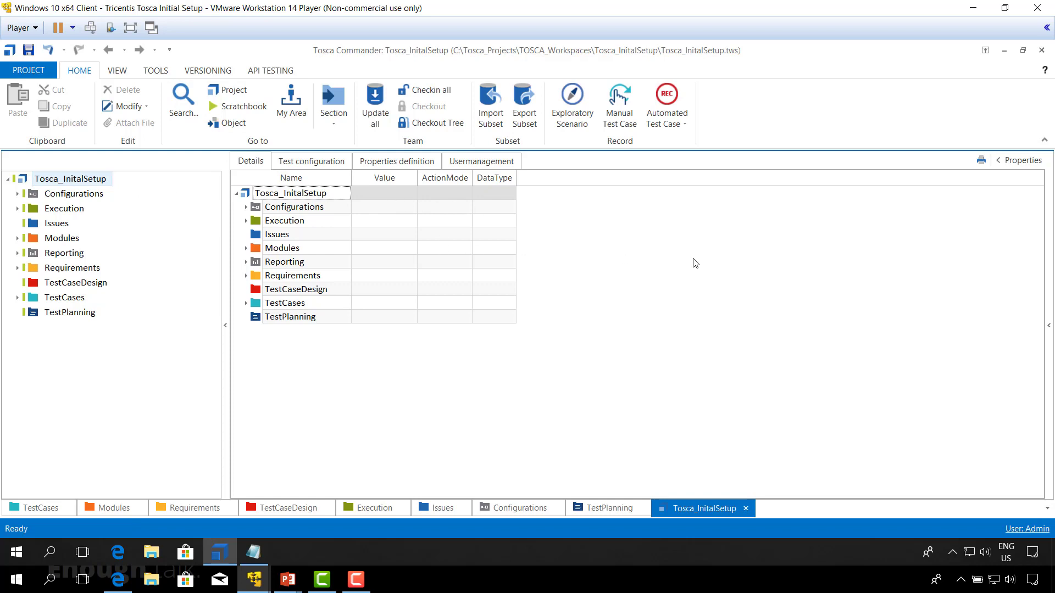
click(491, 165)
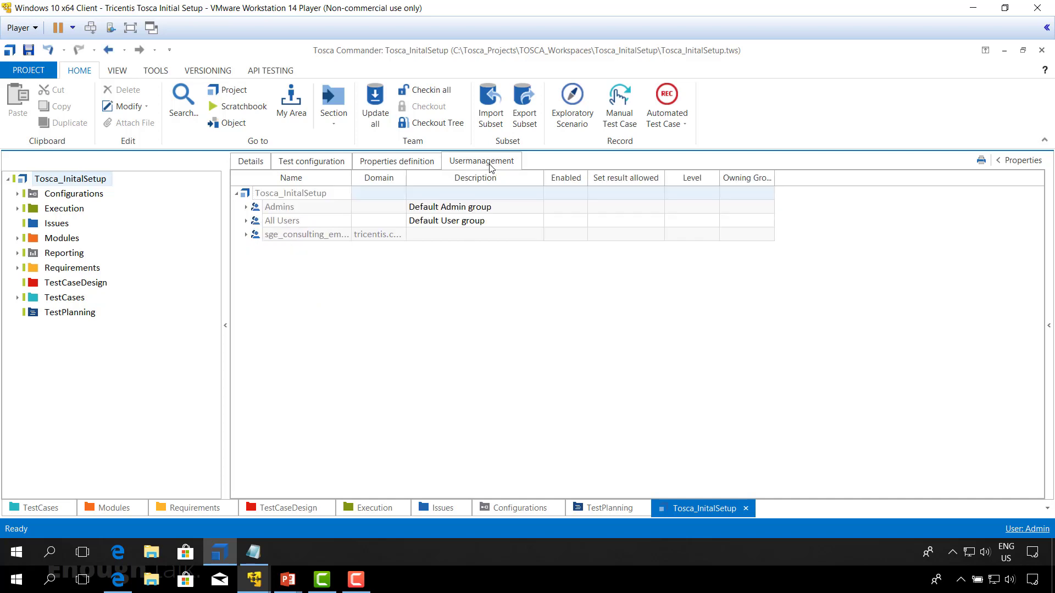
drag(352, 178, 443, 178)
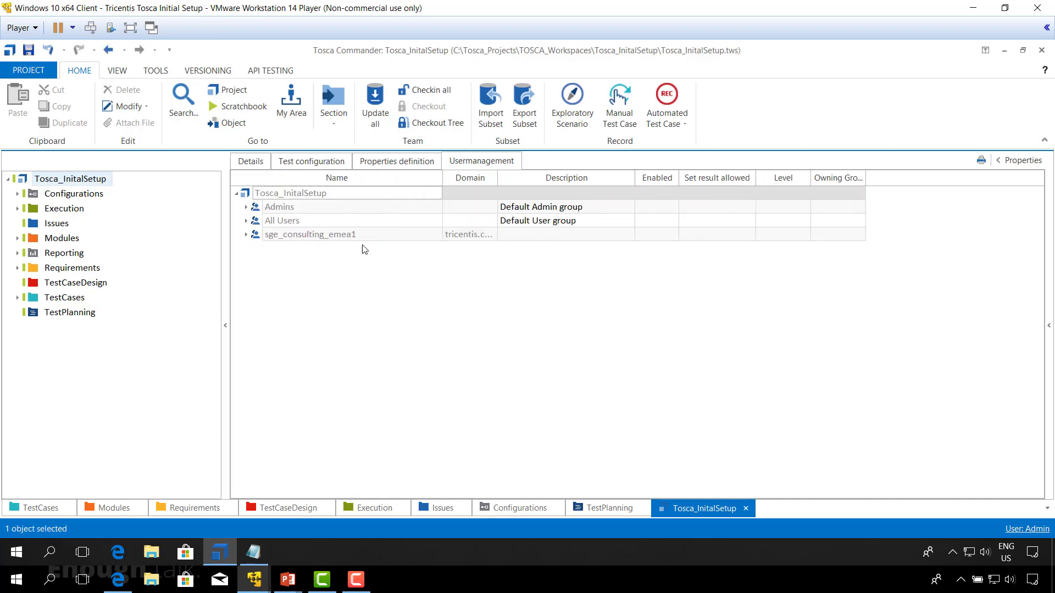
click(246, 234)
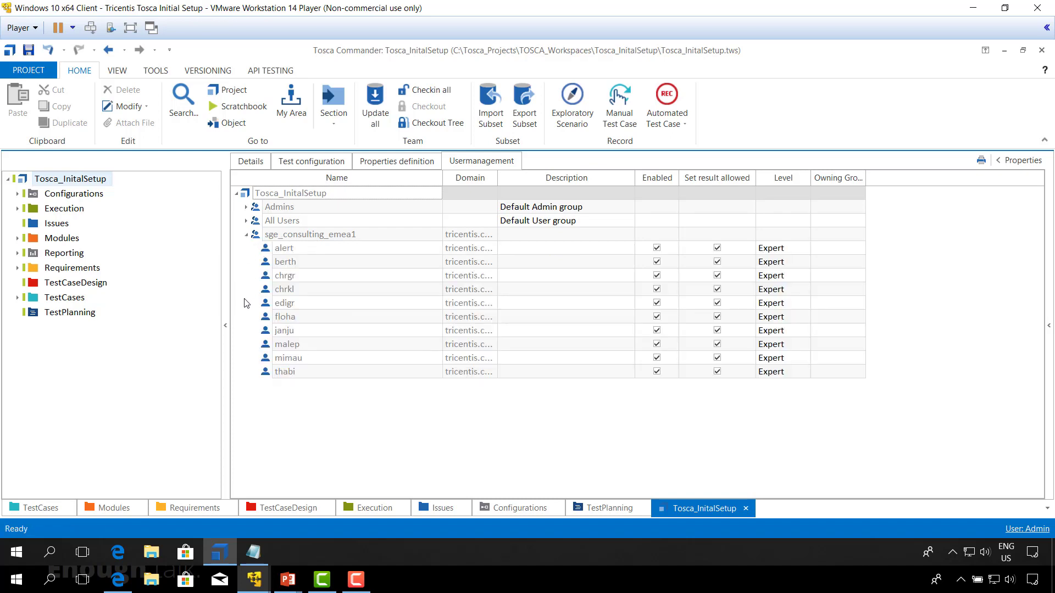
click(246, 235)
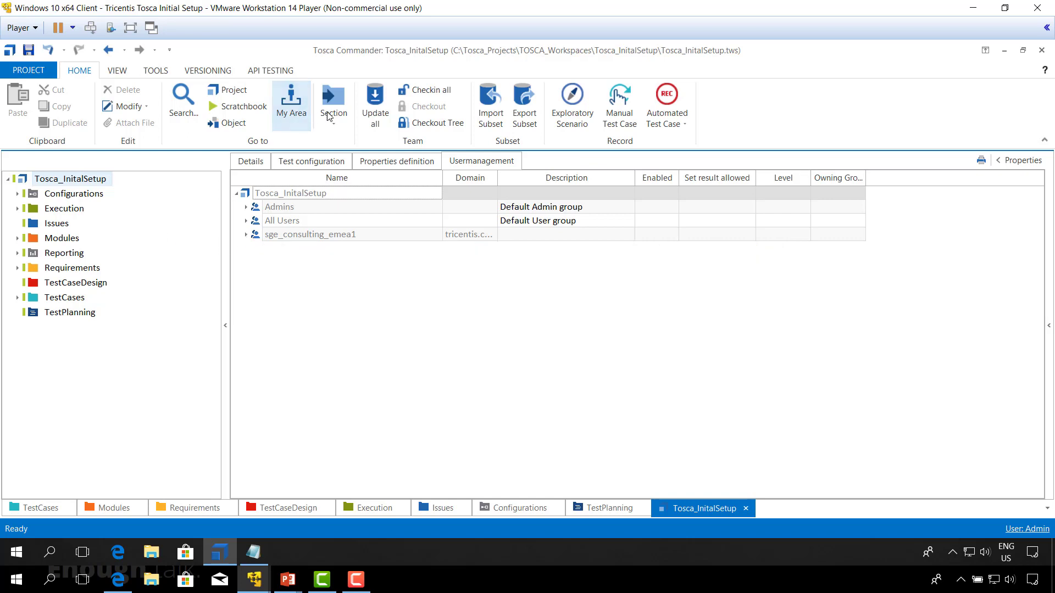
Step: Check in all workspace changes and close the Tosca_InitalSetup workspace
click(435, 95)
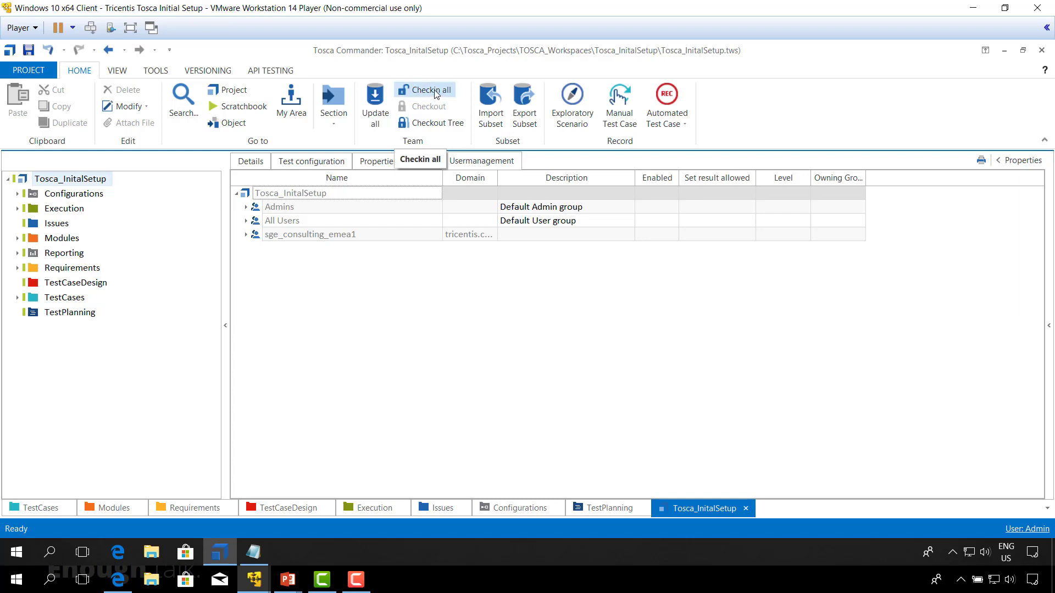
click(435, 94)
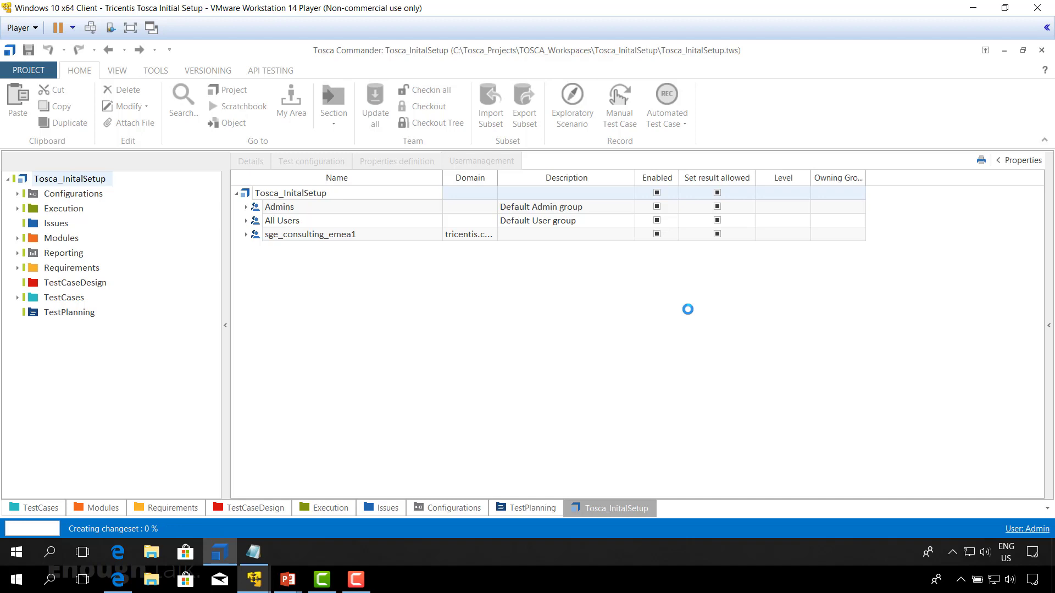
click(30, 70)
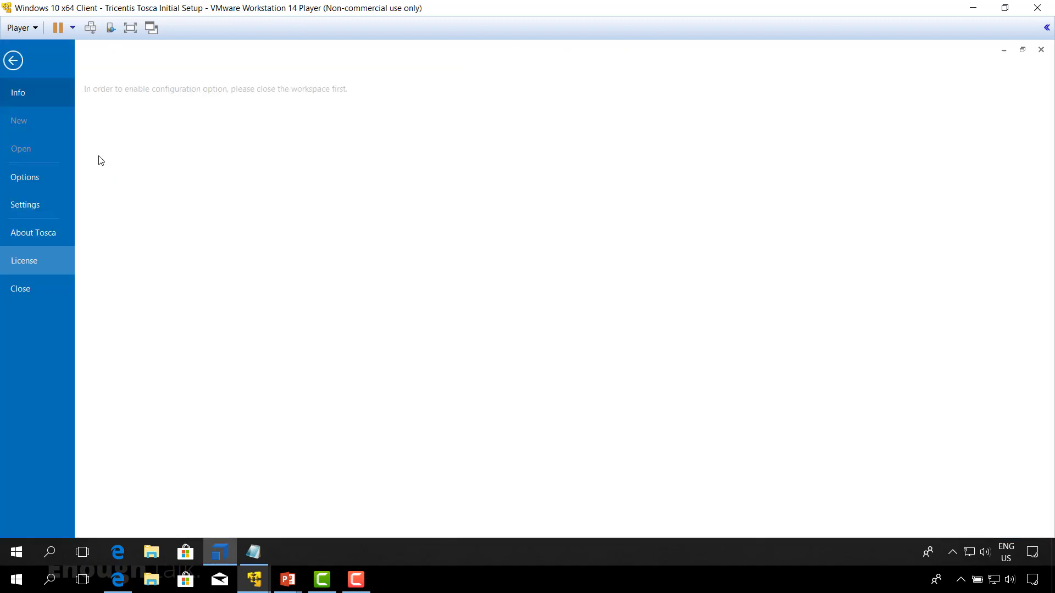
click(34, 292)
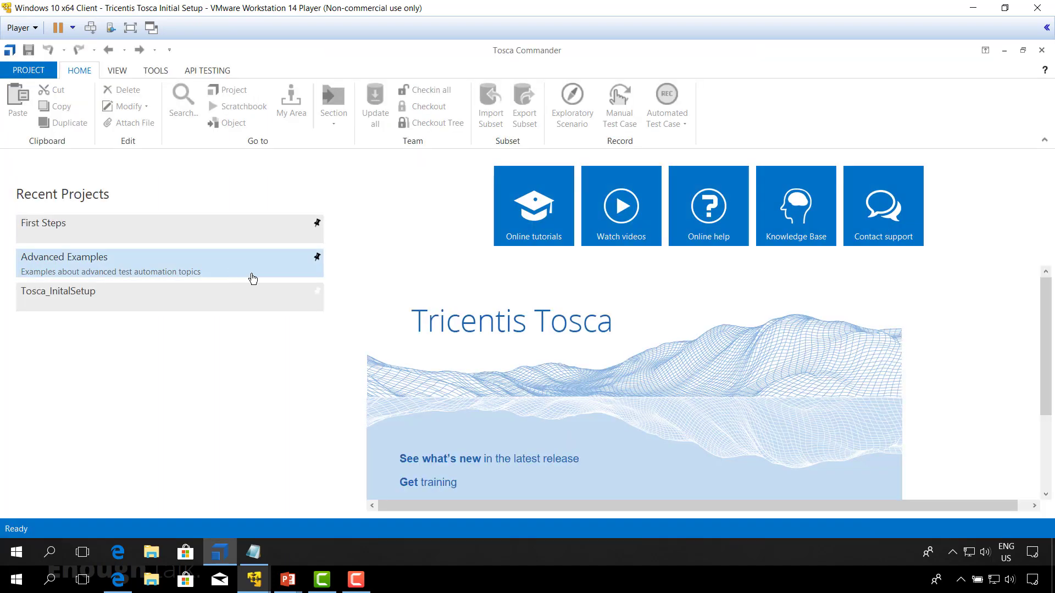
Step: Reopen the recent Tosca_InitalSetup project and log in with LDAP authentication using the synchronized user's account
click(111, 300)
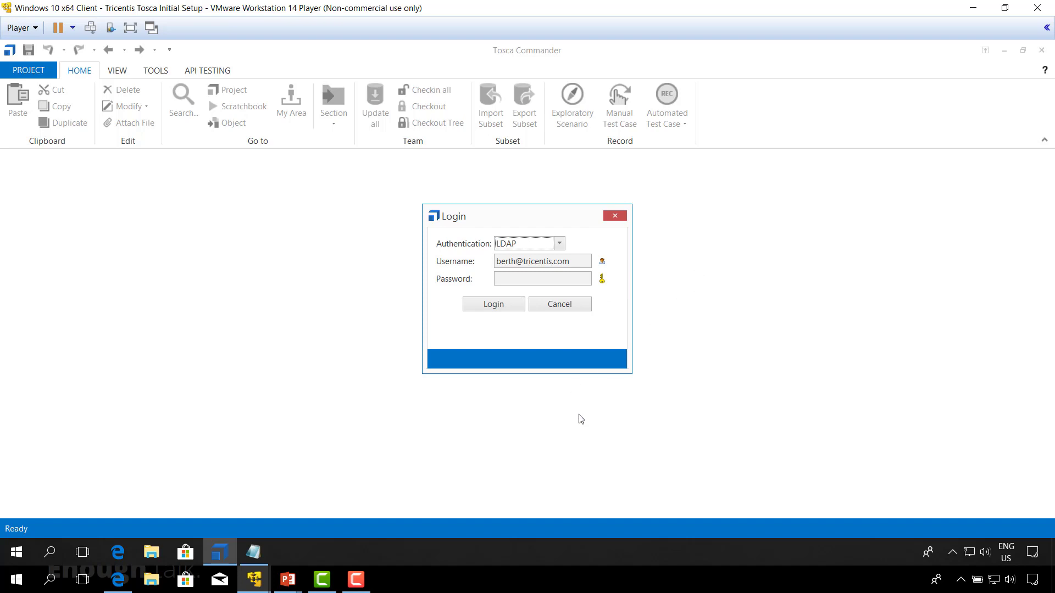
click(501, 309)
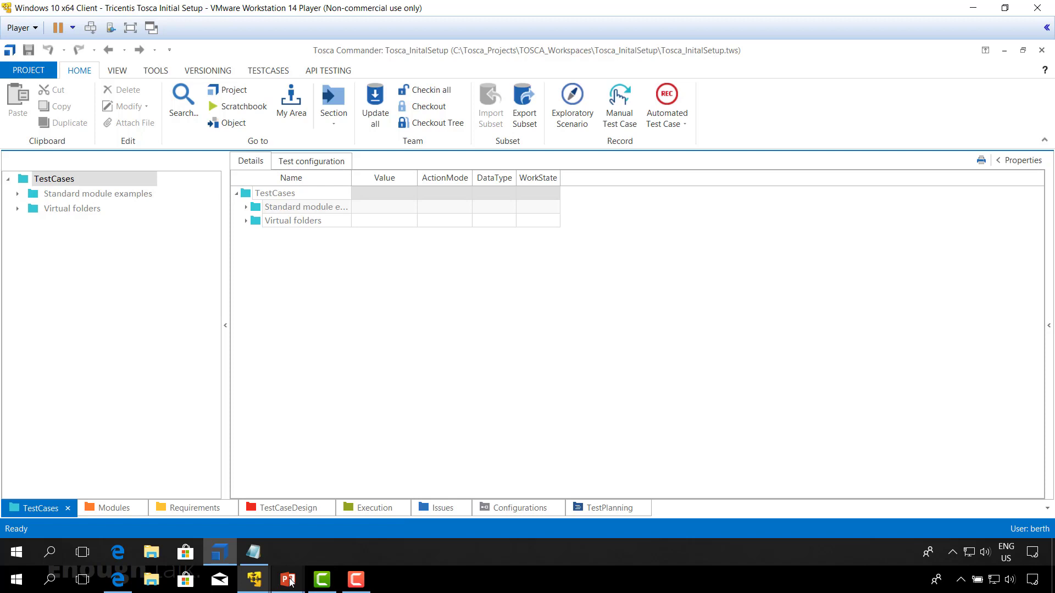
Step: Switch to the PowerPoint presentation and advance to the Questions slide
mouse_move(290, 581)
click(335, 525)
key(Right)
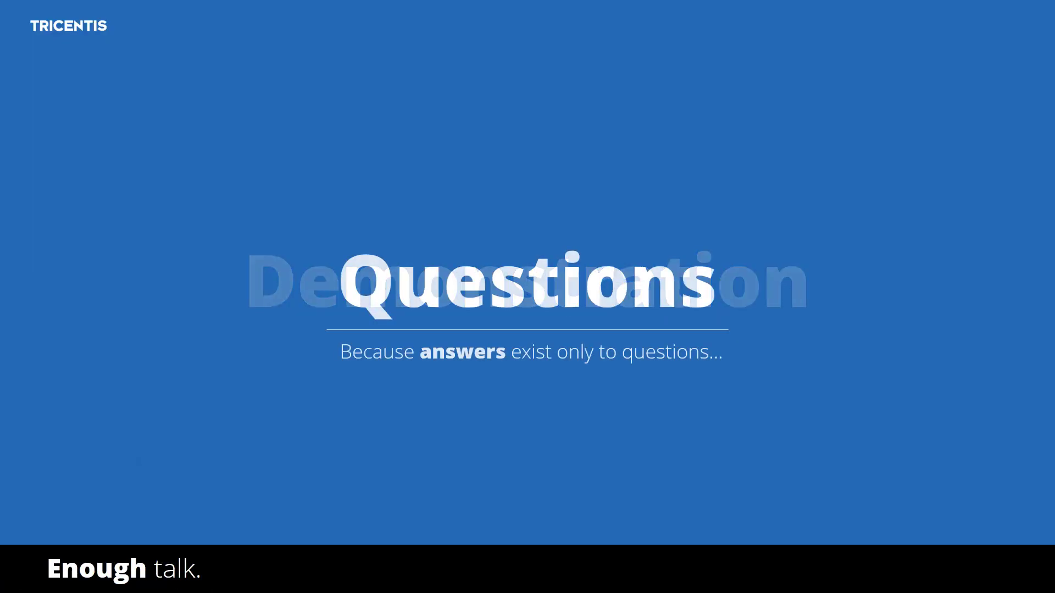